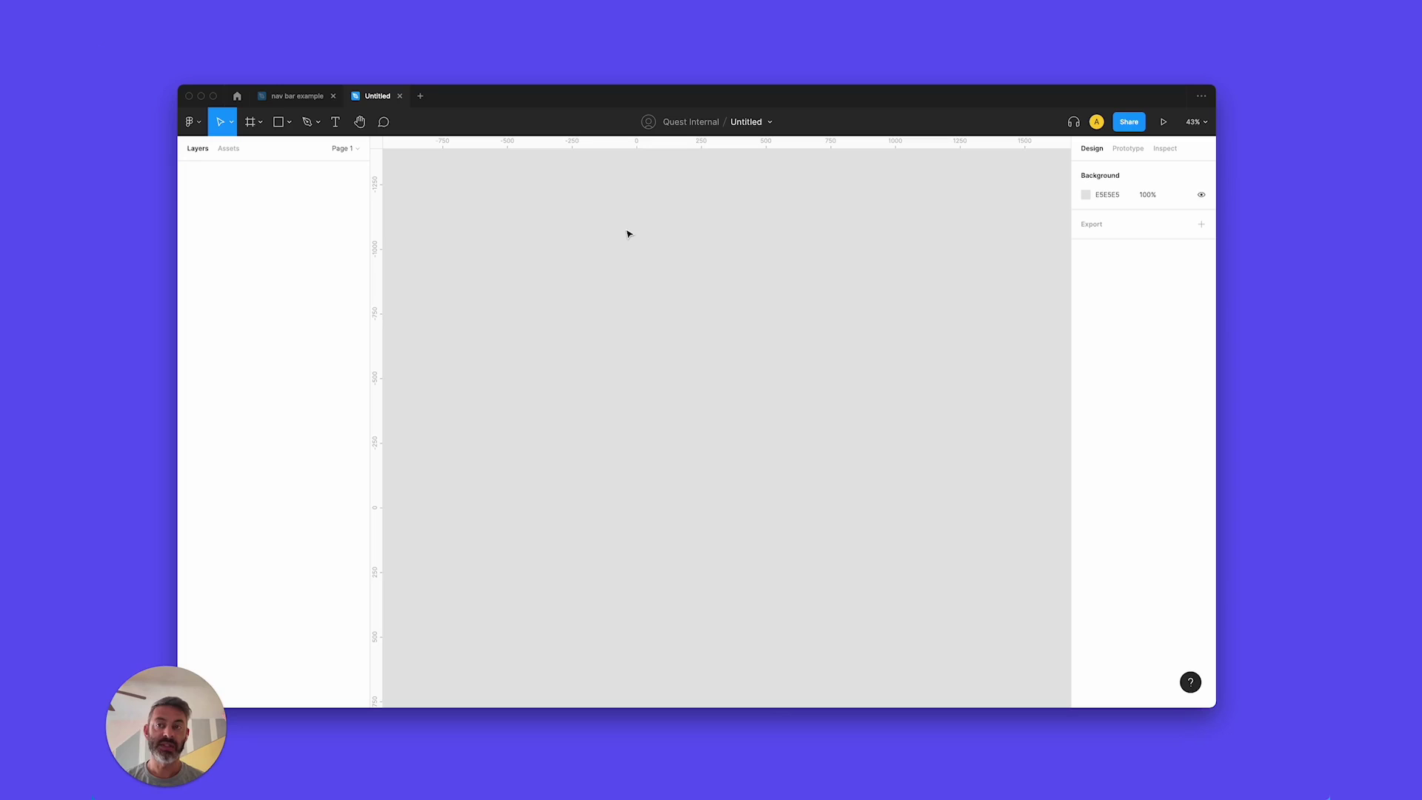
In the 'nav bar example' design, narrow the nav bar frame from 1206 to 1070 wide.
{"action": "left_click", "coordinate": [296, 95]}
{"action": "left_click", "coordinate": [703, 433]}
{"action": "left_click", "coordinate": [462, 378]}
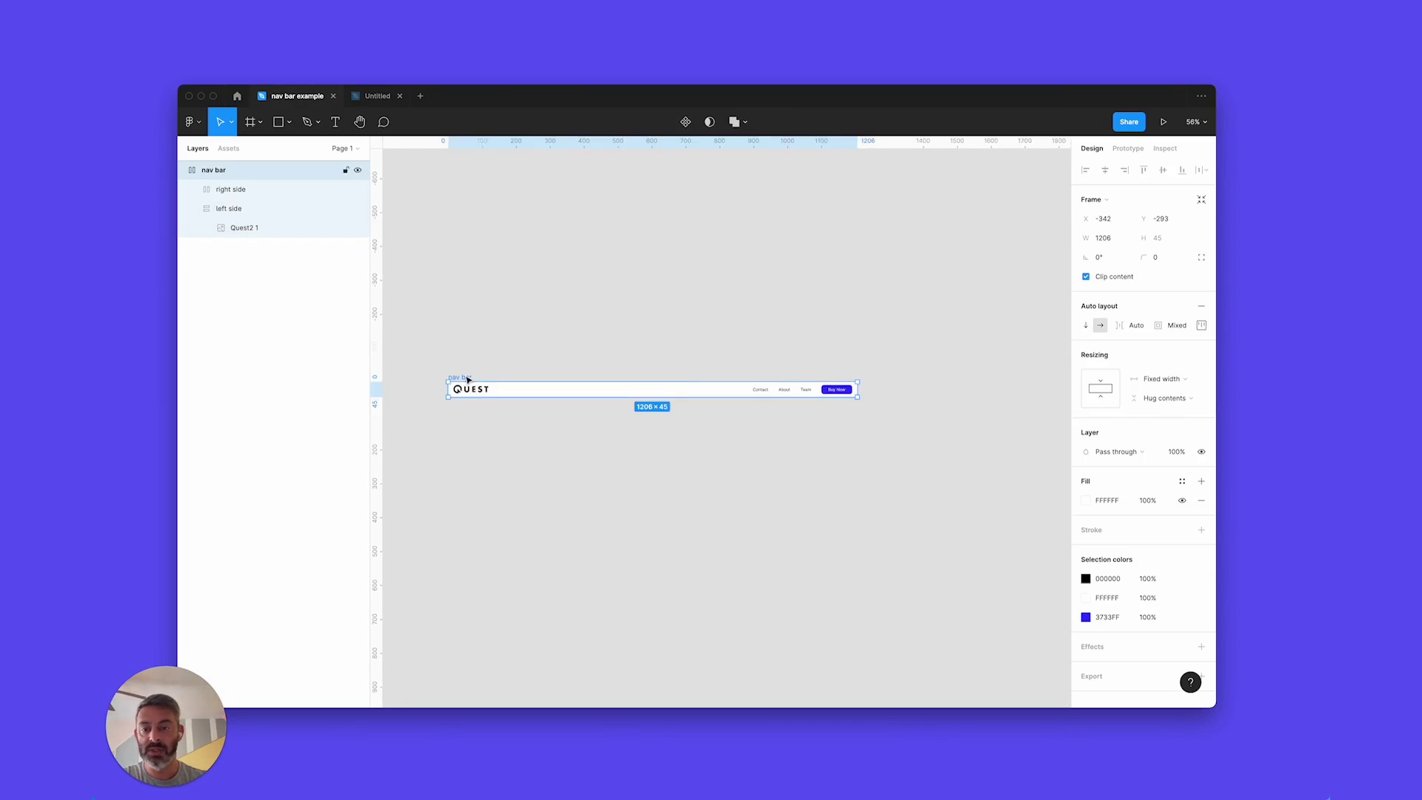
{"action": "scroll", "coordinate": [838, 378], "scroll_direction": "down", "scroll_amount": 2}
{"action": "left_click_drag", "start_coordinate": [883, 358], "coordinate": [834, 362]}
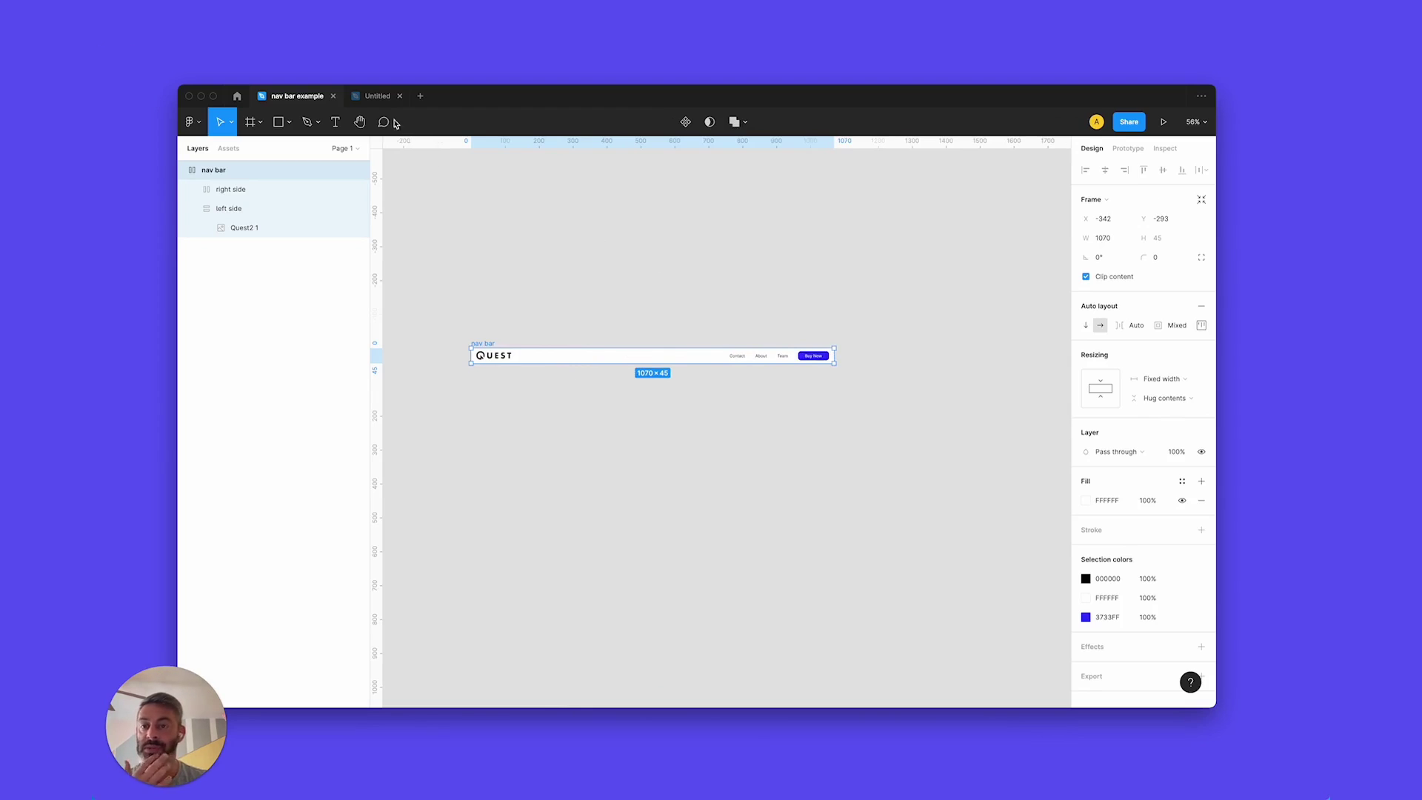
In the Untitled file, draw Frame 1, size it 1440 × 50, and zoom to fit it.
{"action": "left_click", "coordinate": [369, 97]}
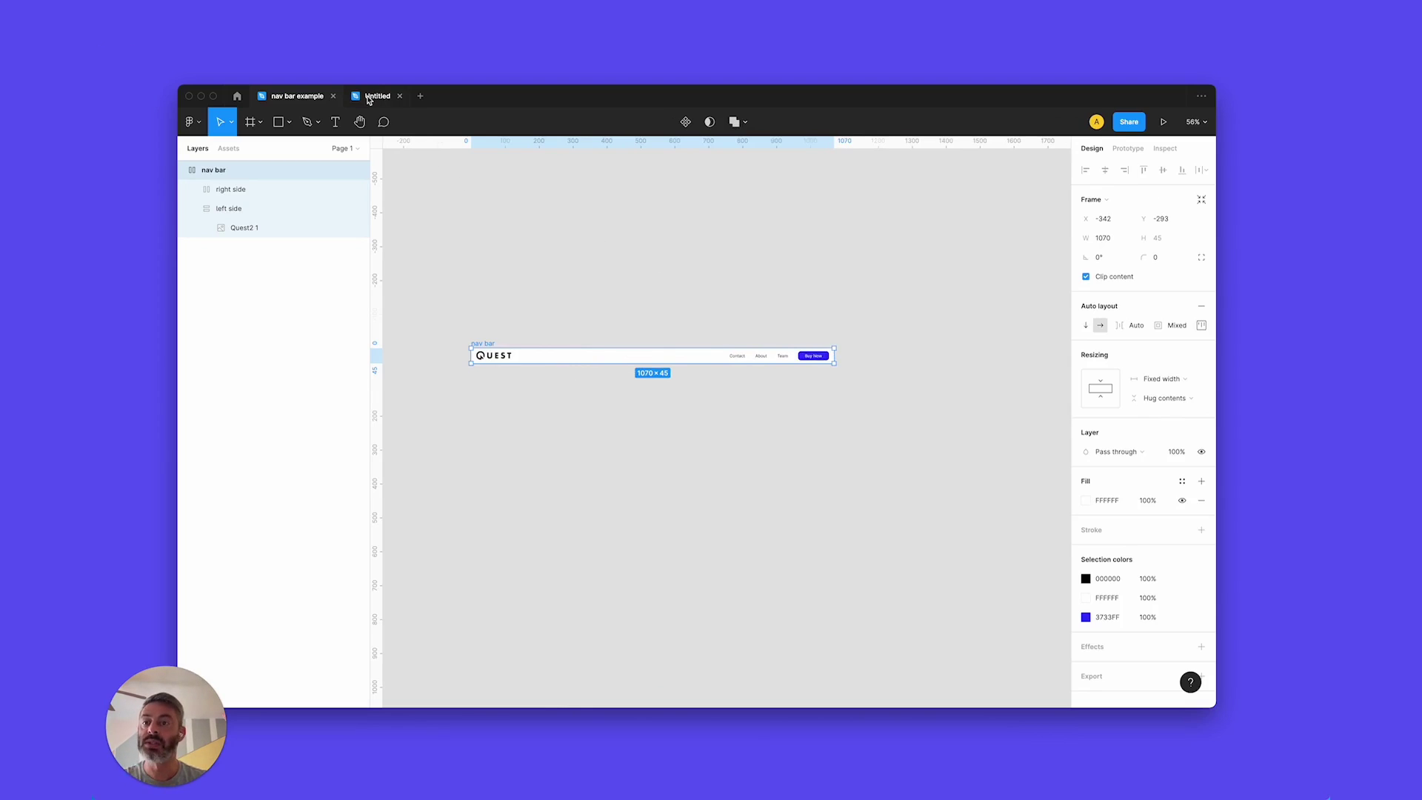
{"action": "left_click", "coordinate": [250, 122]}
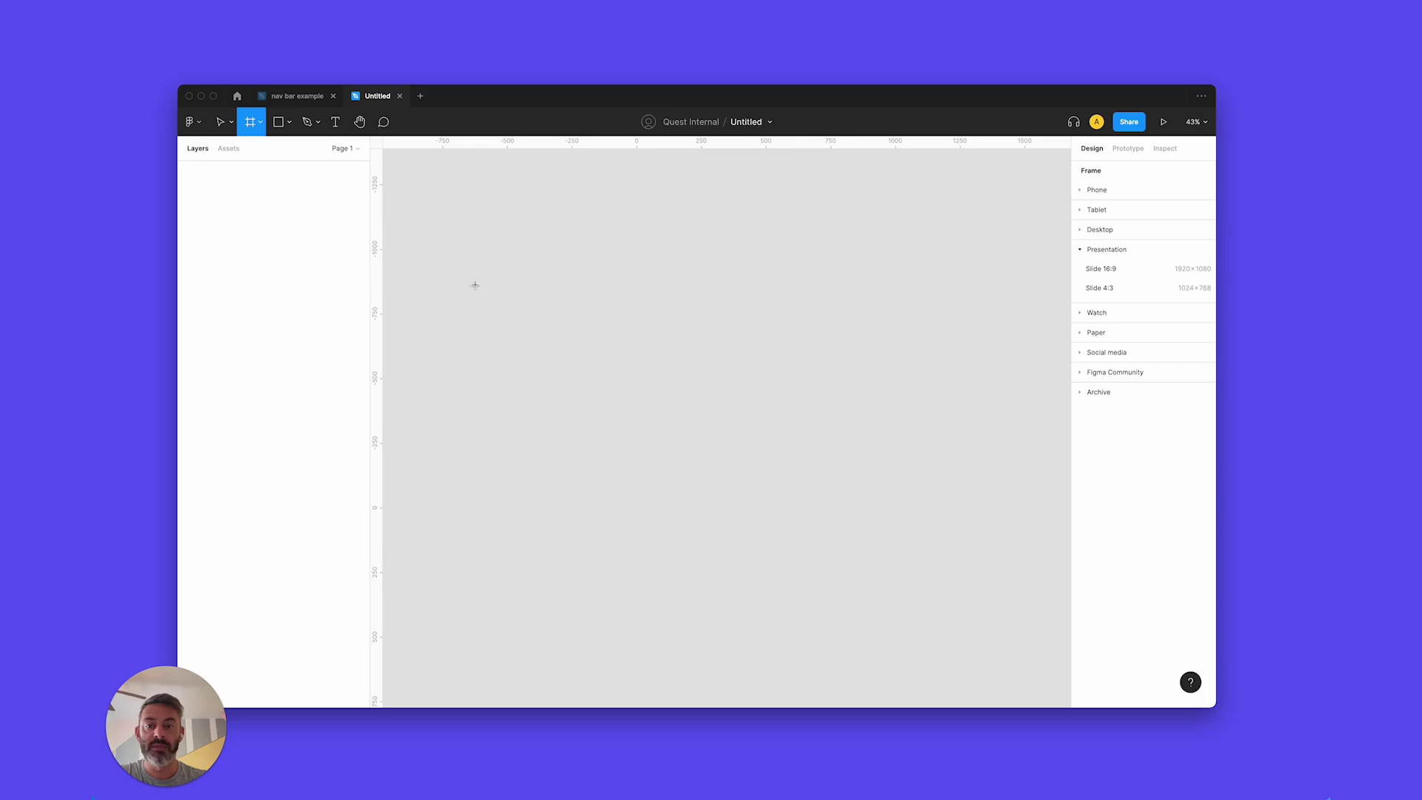
{"action": "left_click_drag", "start_coordinate": [460, 296], "coordinate": [1015, 330]}
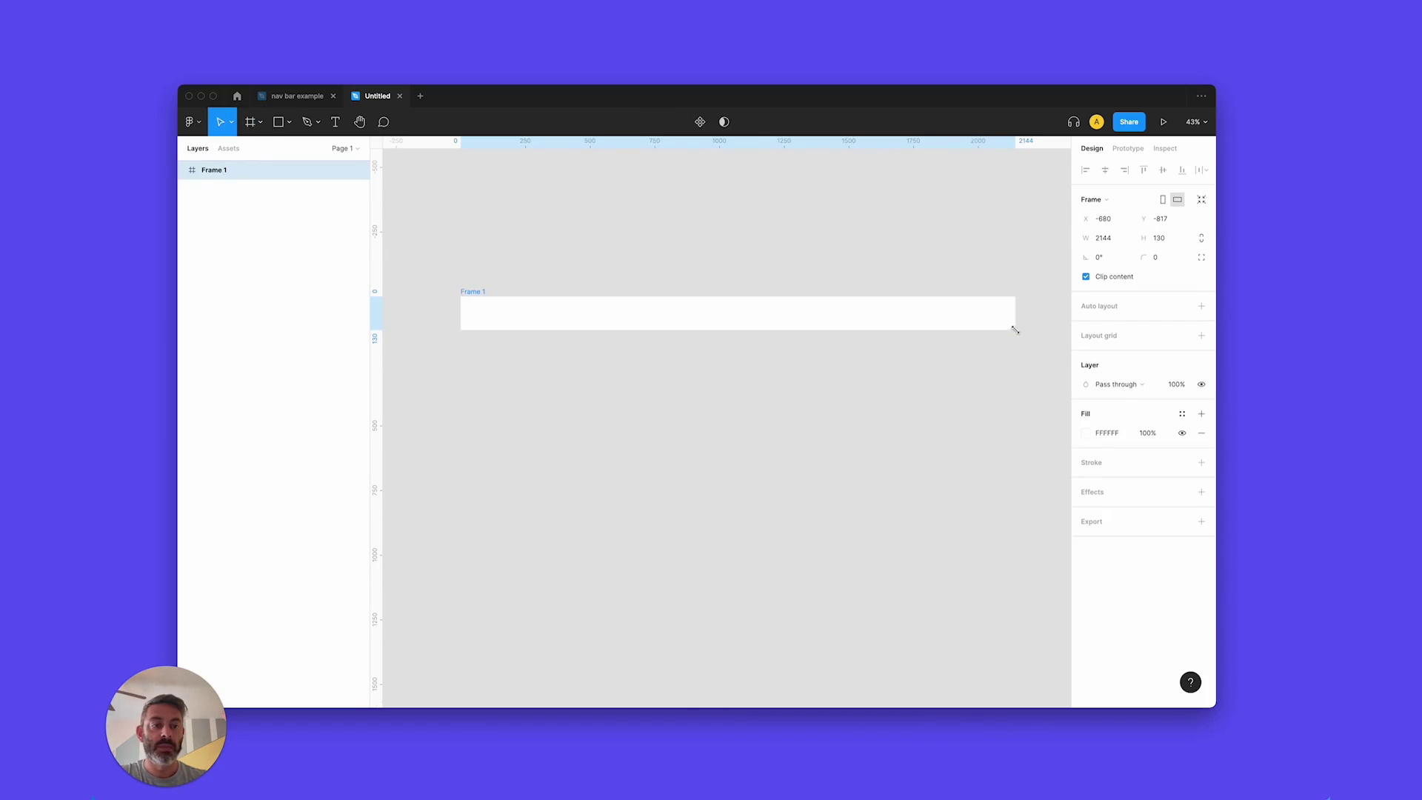
{"action": "left_click", "coordinate": [1111, 242]}
{"action": "type", "text": "14"}
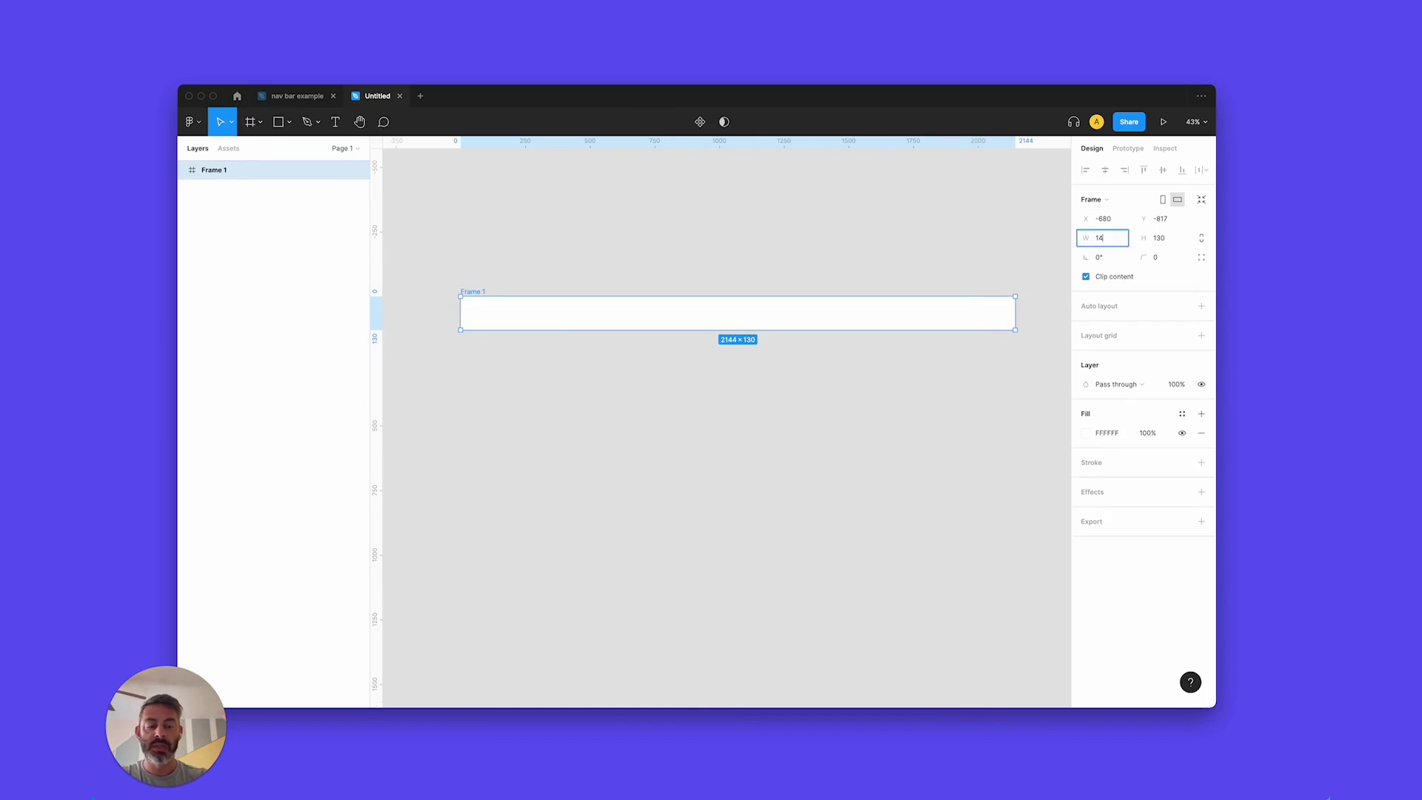
{"action": "type", "text": "40"}
{"action": "key", "text": "Return"}
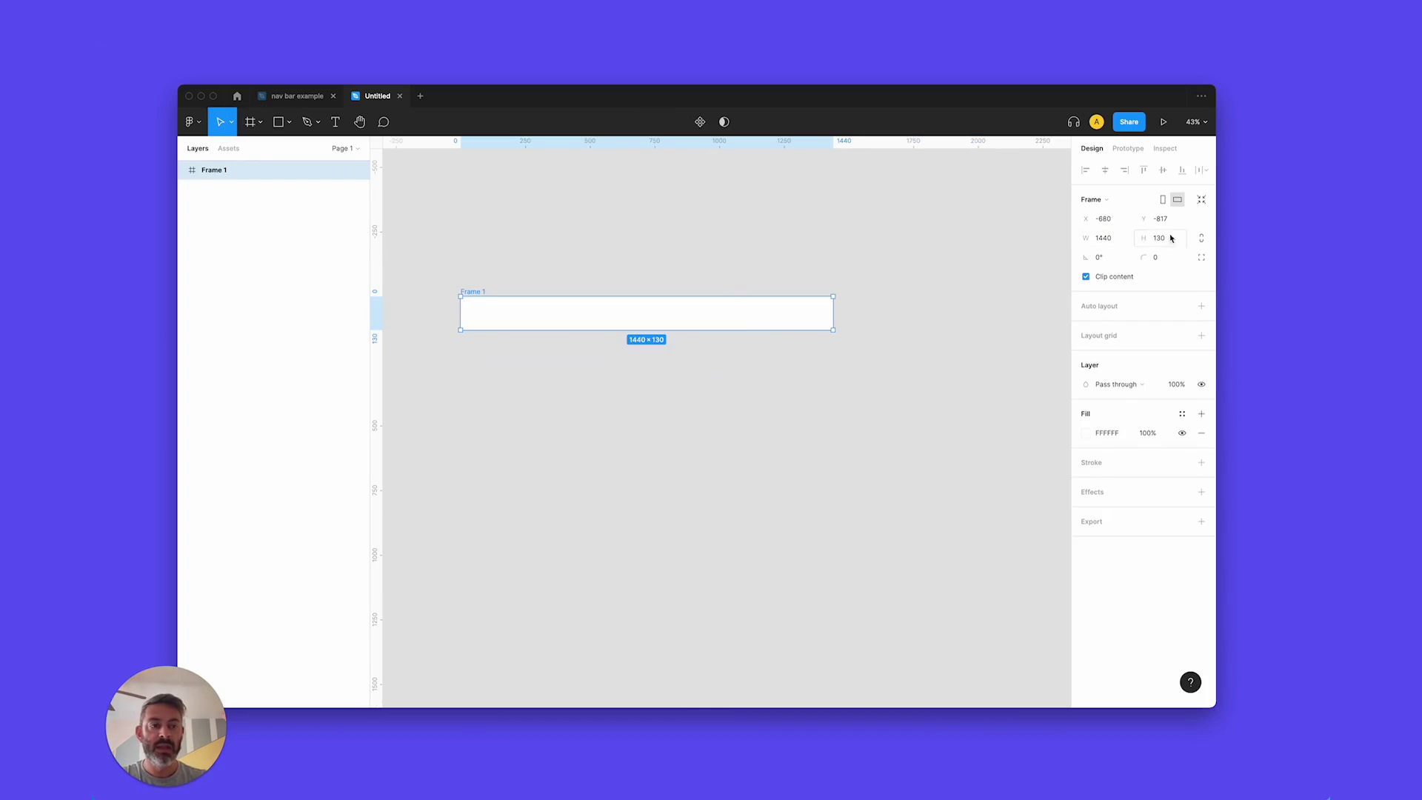
{"action": "left_click", "coordinate": [1171, 238]}
{"action": "type", "text": "50"}
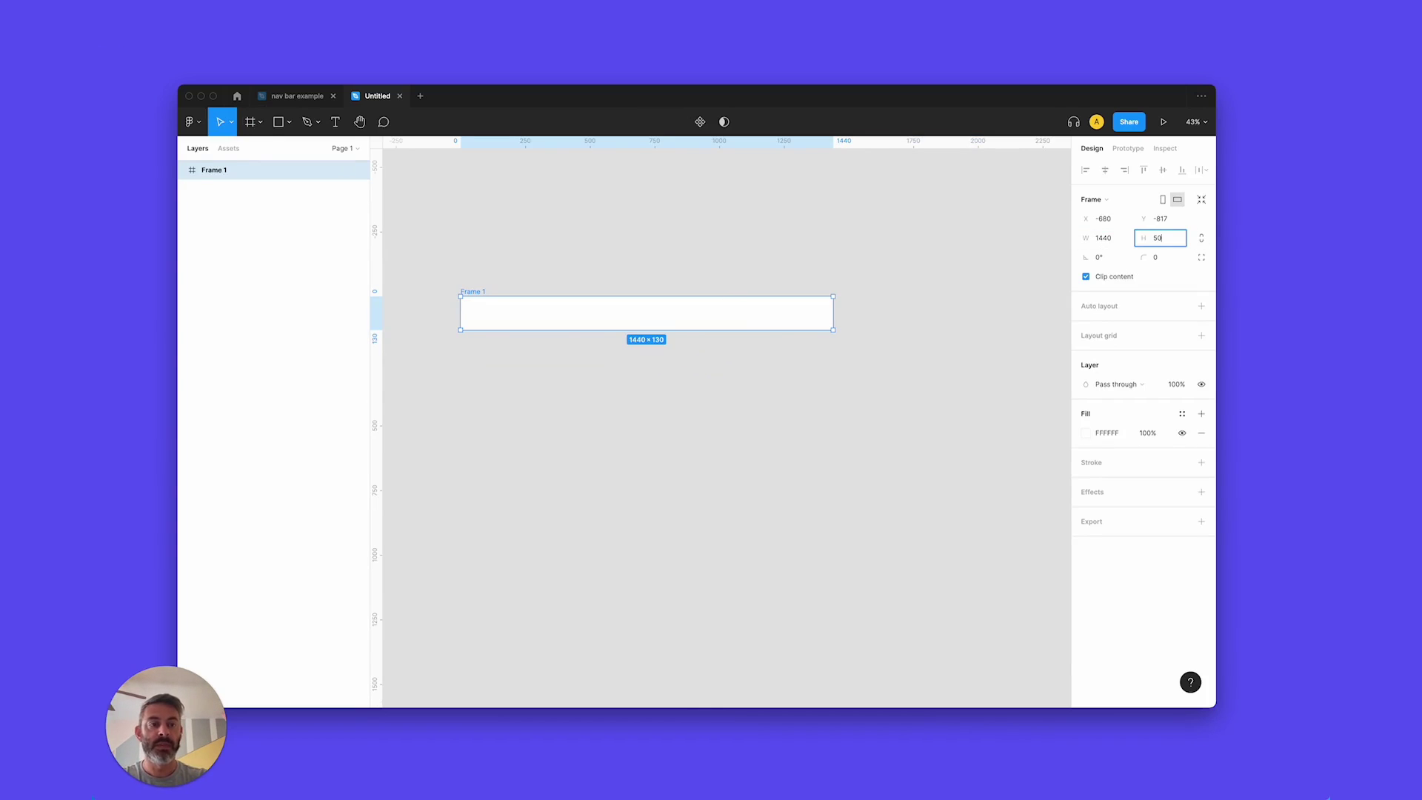
{"action": "key", "text": "Return"}
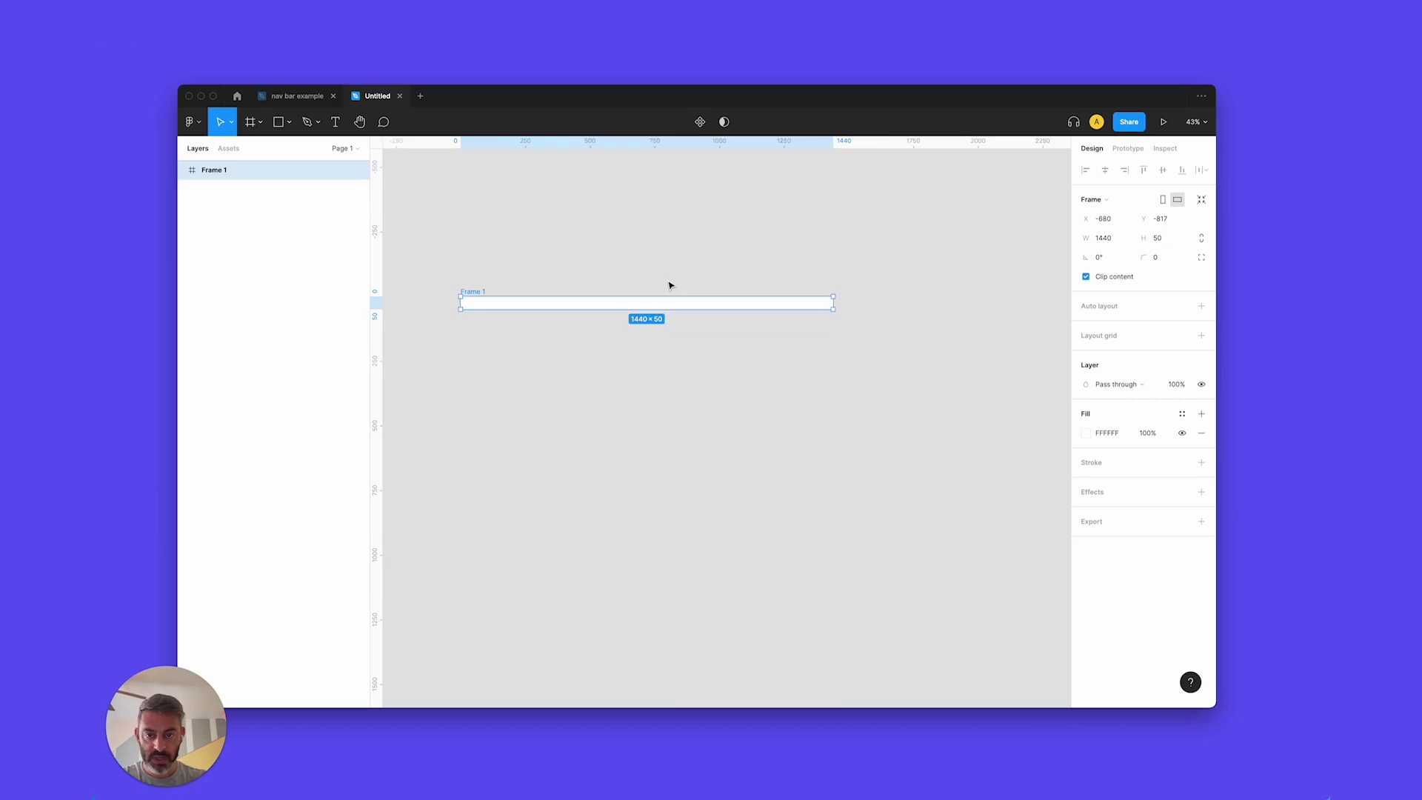
{"action": "key", "text": "shift+2"}
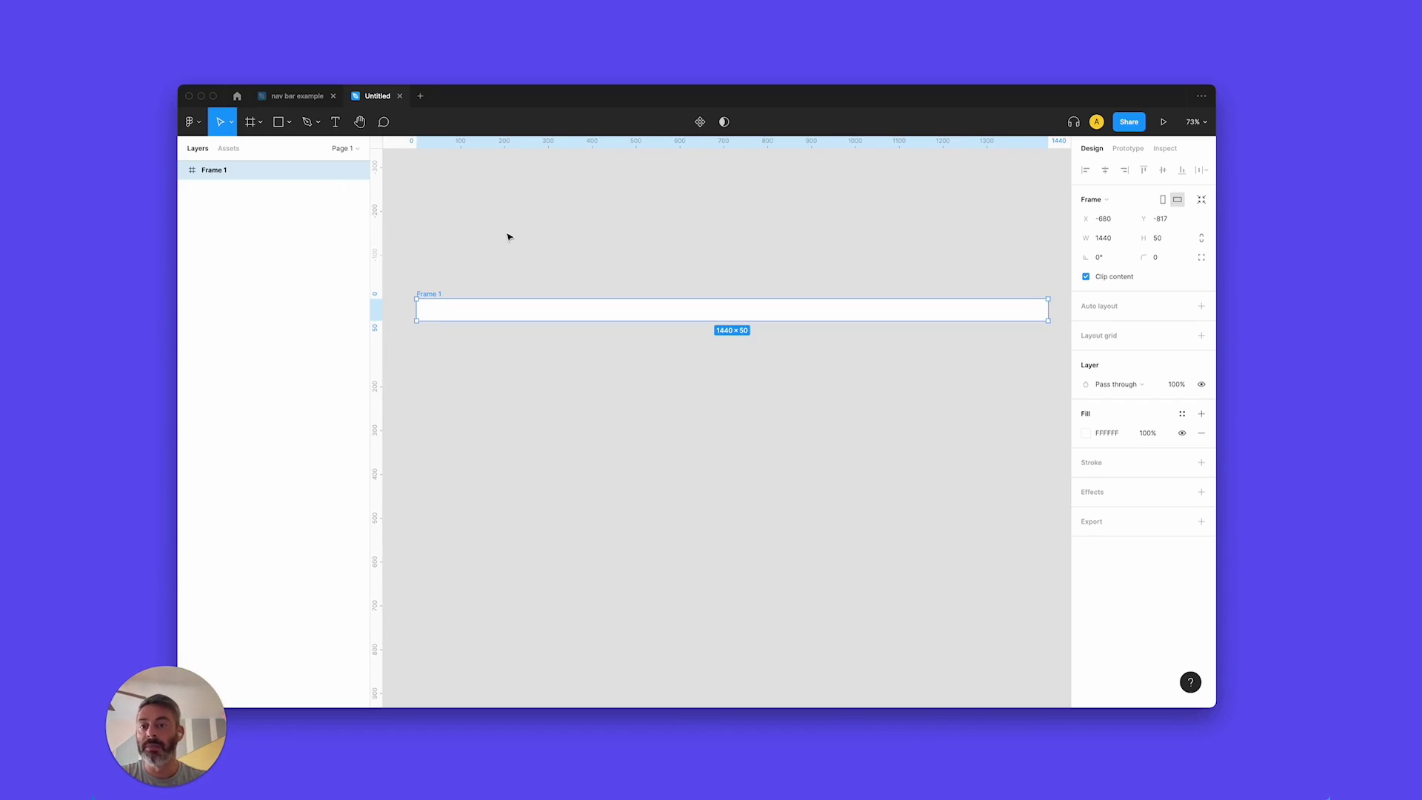
Copy the QUEST logo from 'nav bar example' into the left end of Frame 1.
{"action": "left_click", "coordinate": [296, 97]}
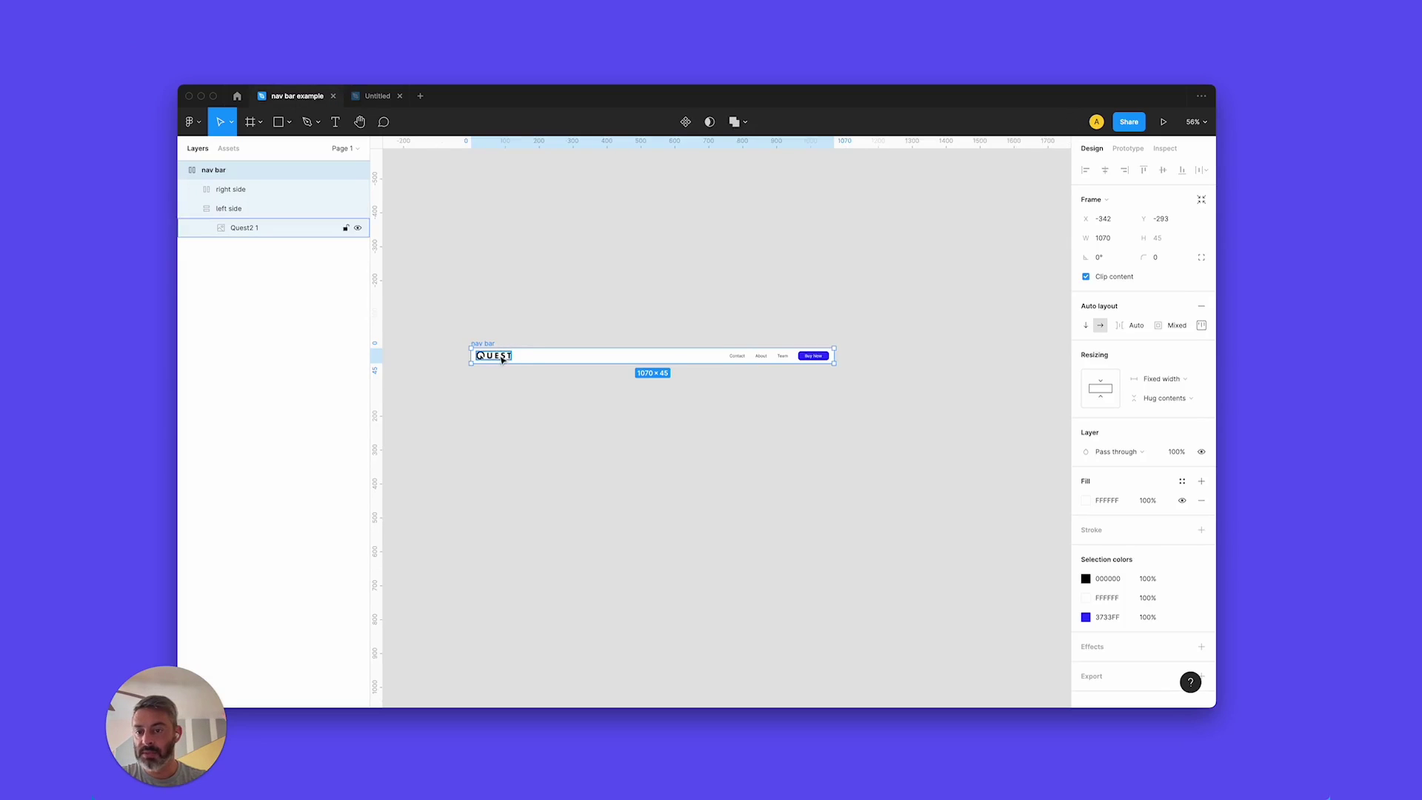
{"action": "left_click", "coordinate": [501, 358], "text": "super"}
{"action": "key", "text": "super+c"}
{"action": "left_click", "coordinate": [378, 95]}
{"action": "key", "text": "super+v"}
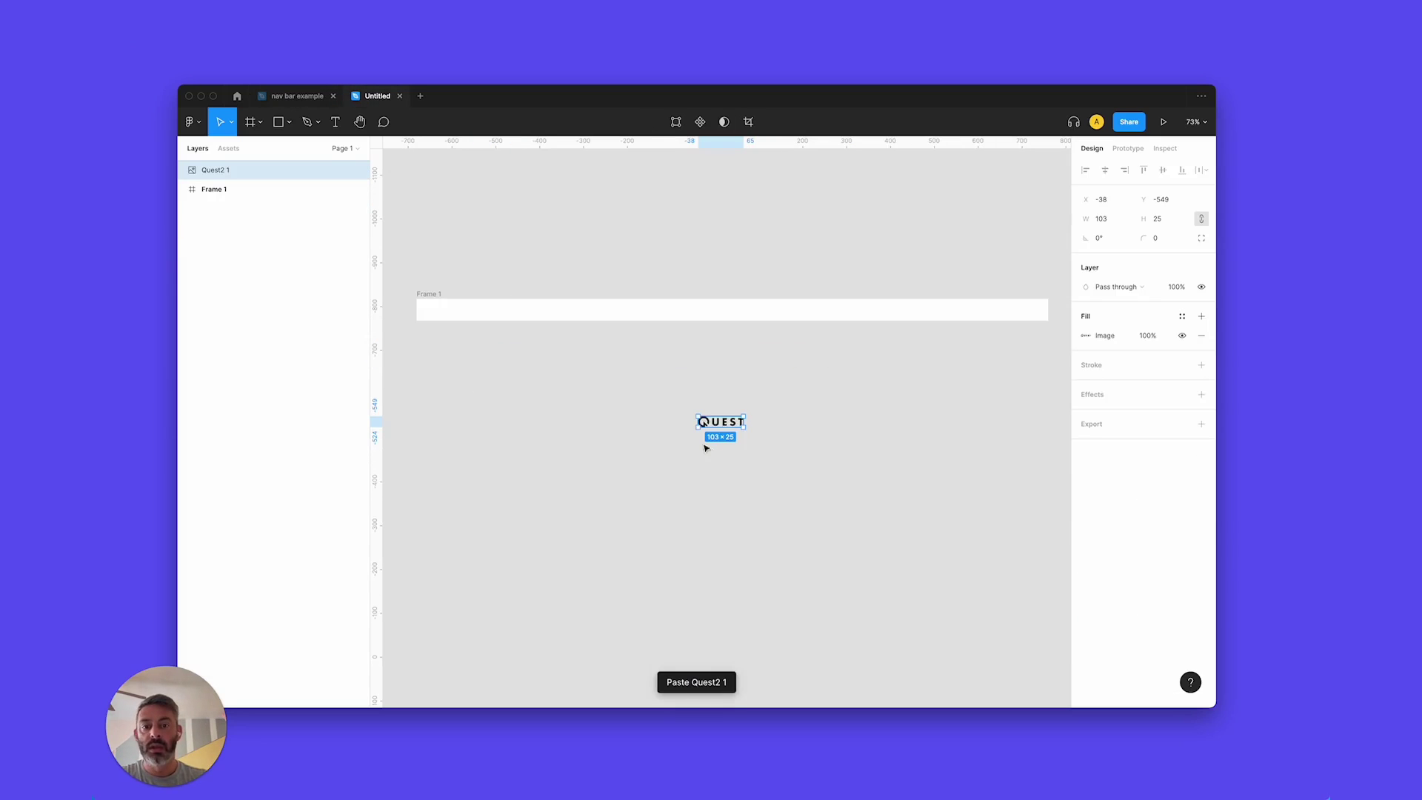
{"action": "left_click_drag", "start_coordinate": [719, 424], "coordinate": [446, 314]}
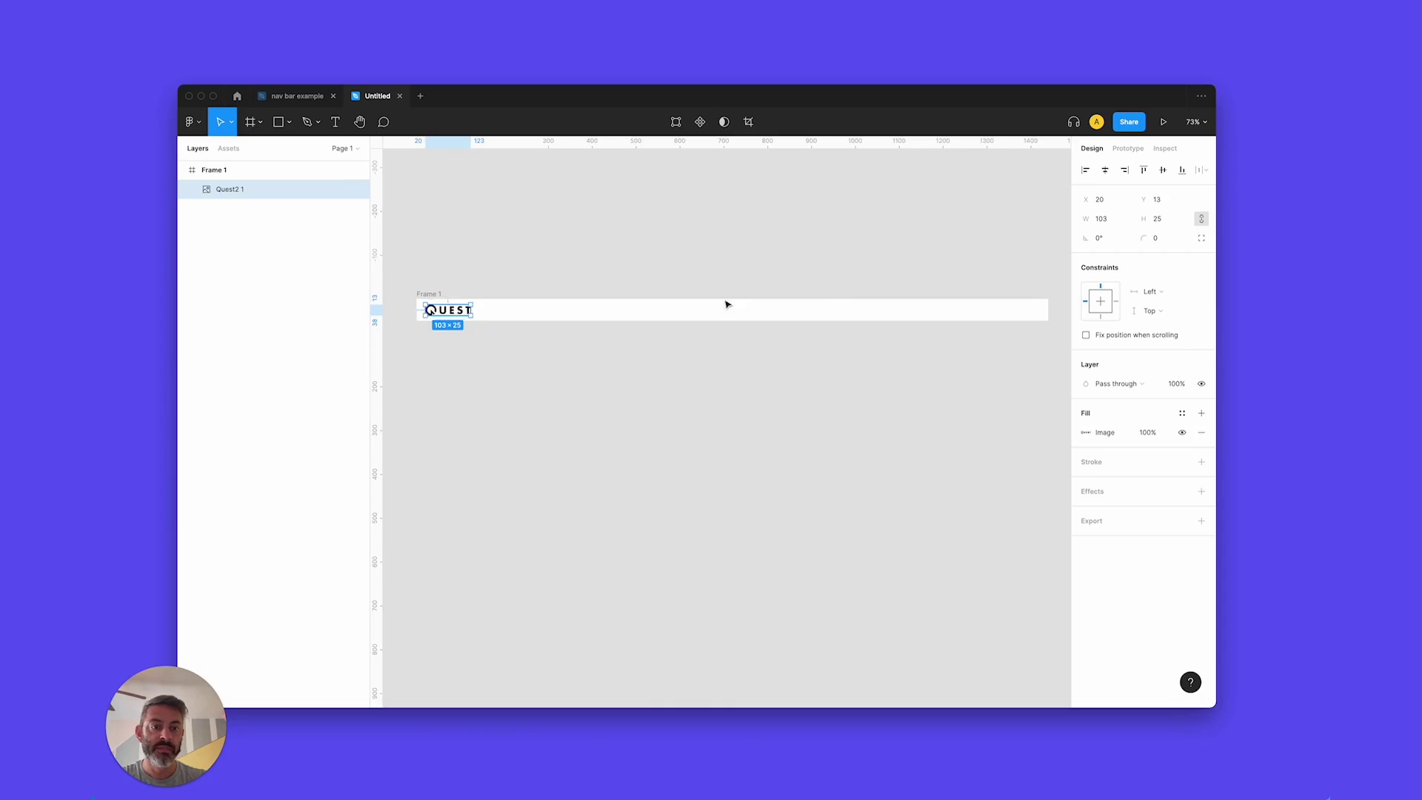
Add a 'contact' text label inside Frame 1.
{"action": "scroll", "coordinate": [898, 320], "scroll_direction": "up", "scroll_amount": 5}
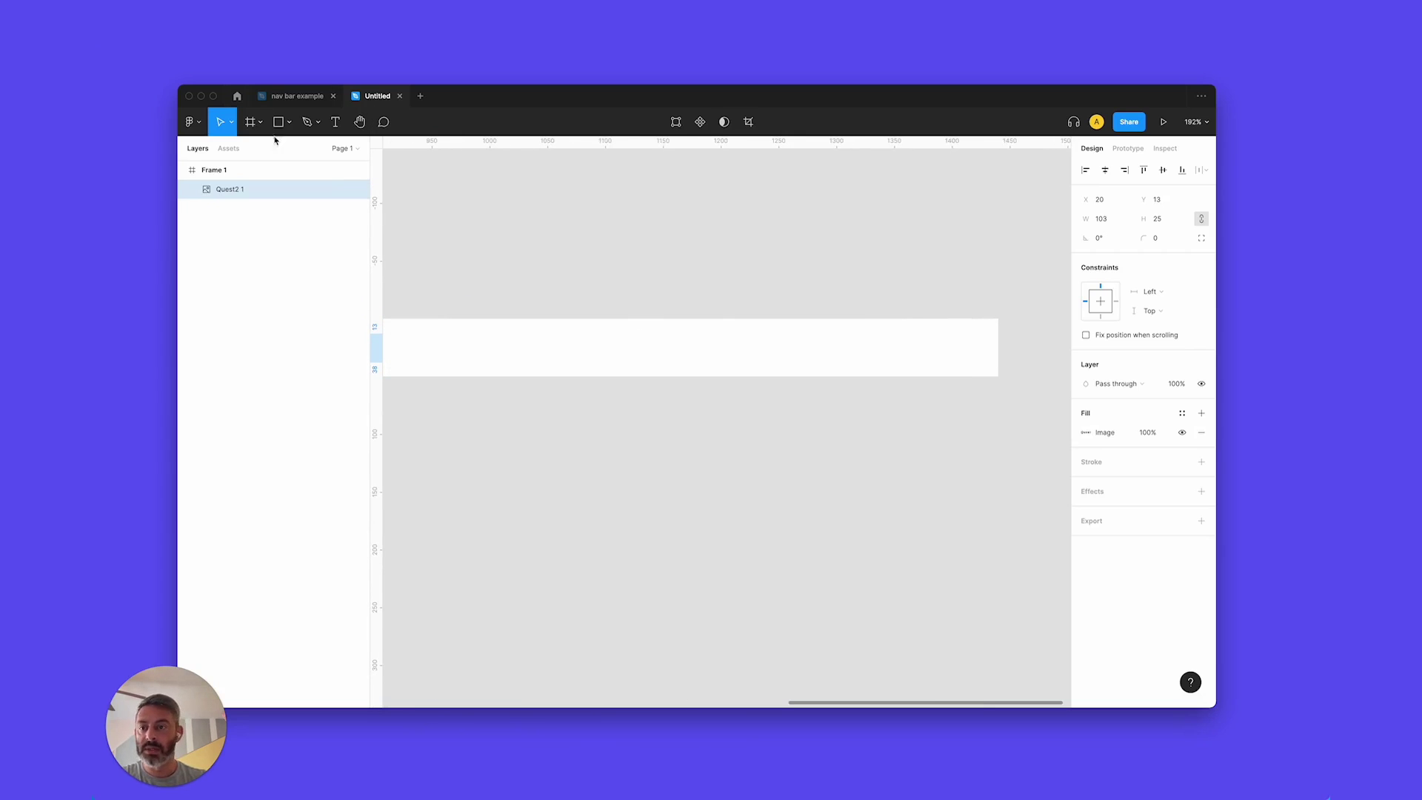
{"action": "left_click", "coordinate": [335, 121]}
{"action": "left_click", "coordinate": [457, 351]}
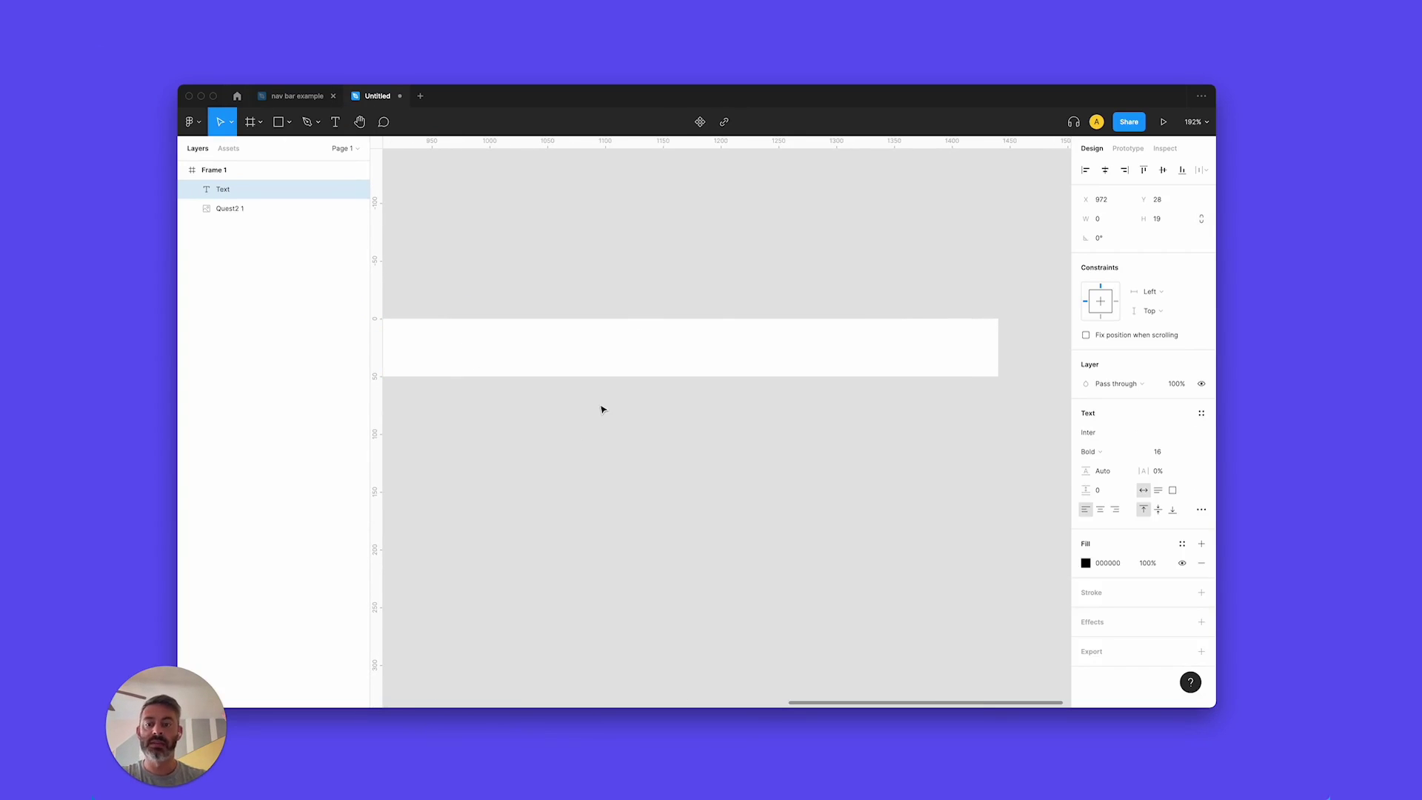
{"action": "type", "text": "contact"}
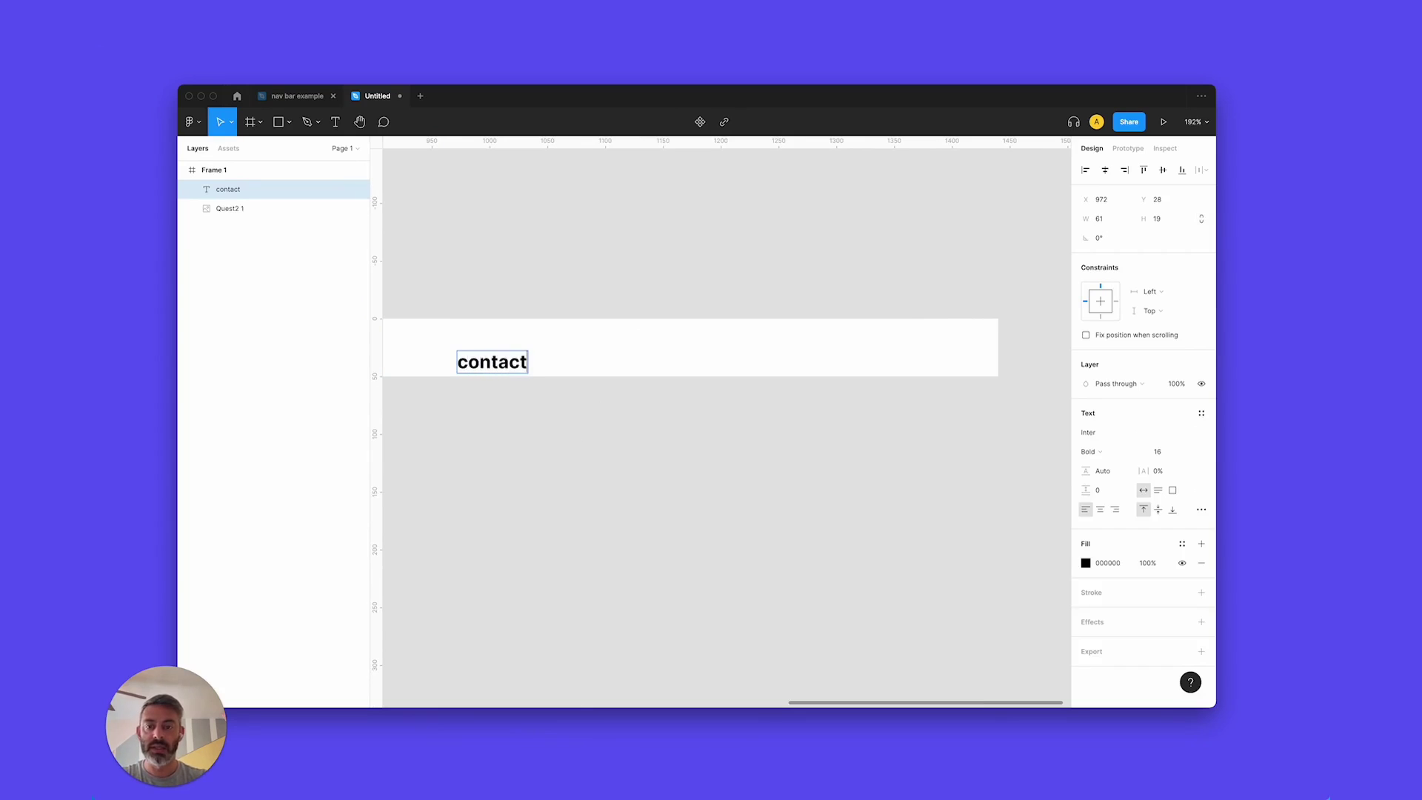
Duplicate the label to its right as 'about' and 'team'.
{"action": "left_click_drag", "start_coordinate": [494, 365], "coordinate": [712, 366]}
{"action": "key", "text": "Return"}
{"action": "type", "text": "about"}
{"action": "key", "text": "Escape"}
{"action": "key", "text": "Return"}
{"action": "type", "text": "teram"}
{"action": "key", "text": "BackSpace"}
{"action": "key", "text": "BackSpace"}
{"action": "key", "text": "BackSpace"}
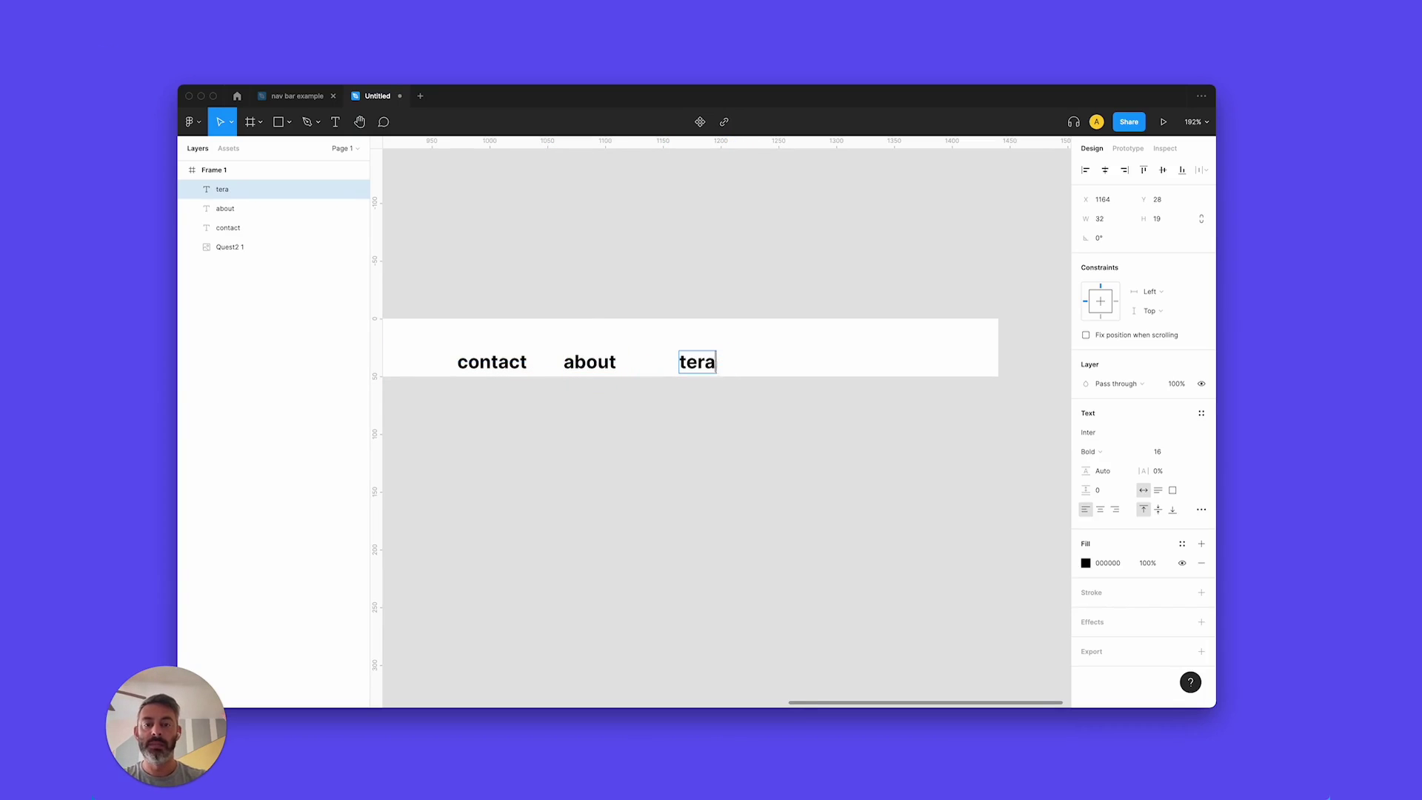
{"action": "type", "text": "am"}
{"action": "key", "text": "Escape"}
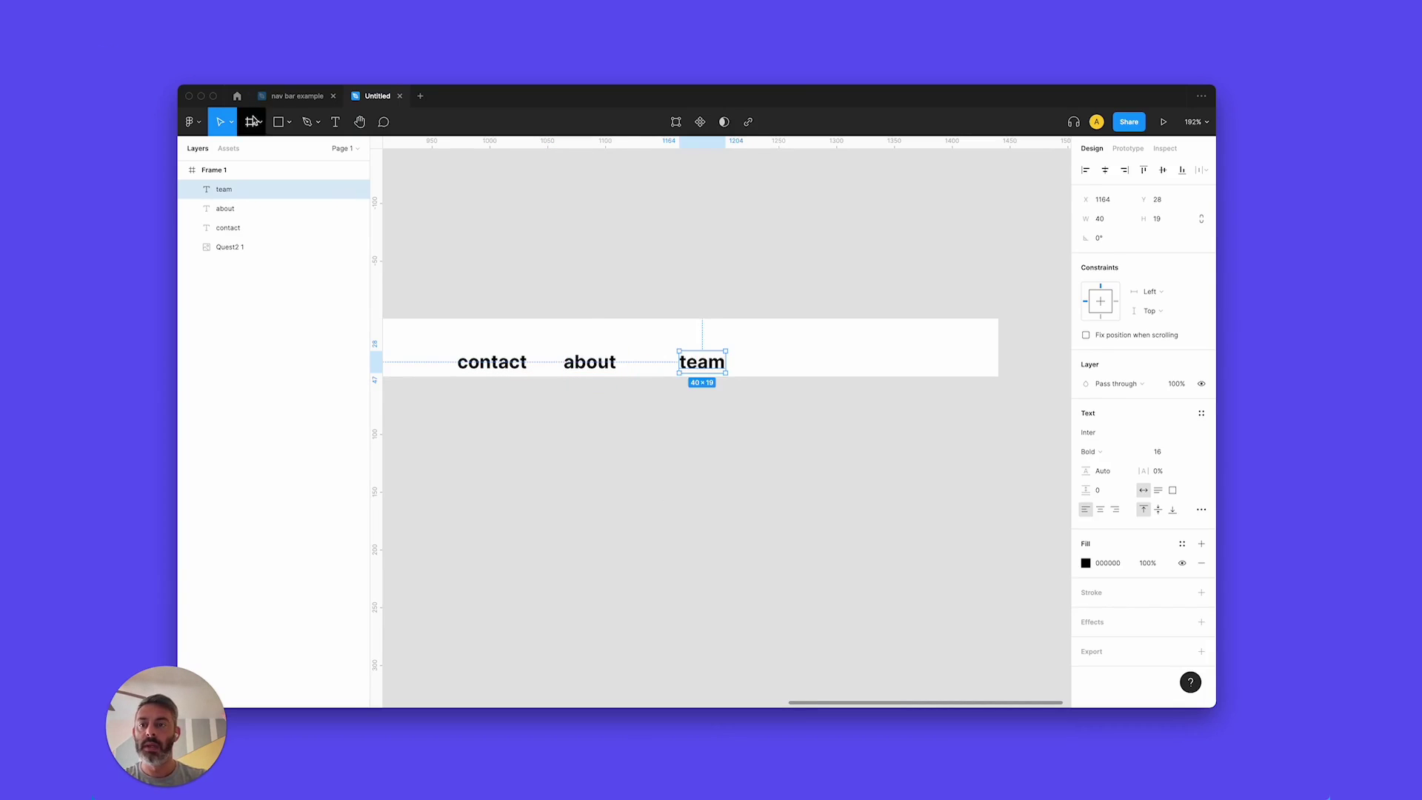
Draw a button frame right of 'team' with a blue fill and corner radius 4.
{"action": "key", "text": "f"}
{"action": "left_click_drag", "start_coordinate": [753, 330], "coordinate": [873, 365]}
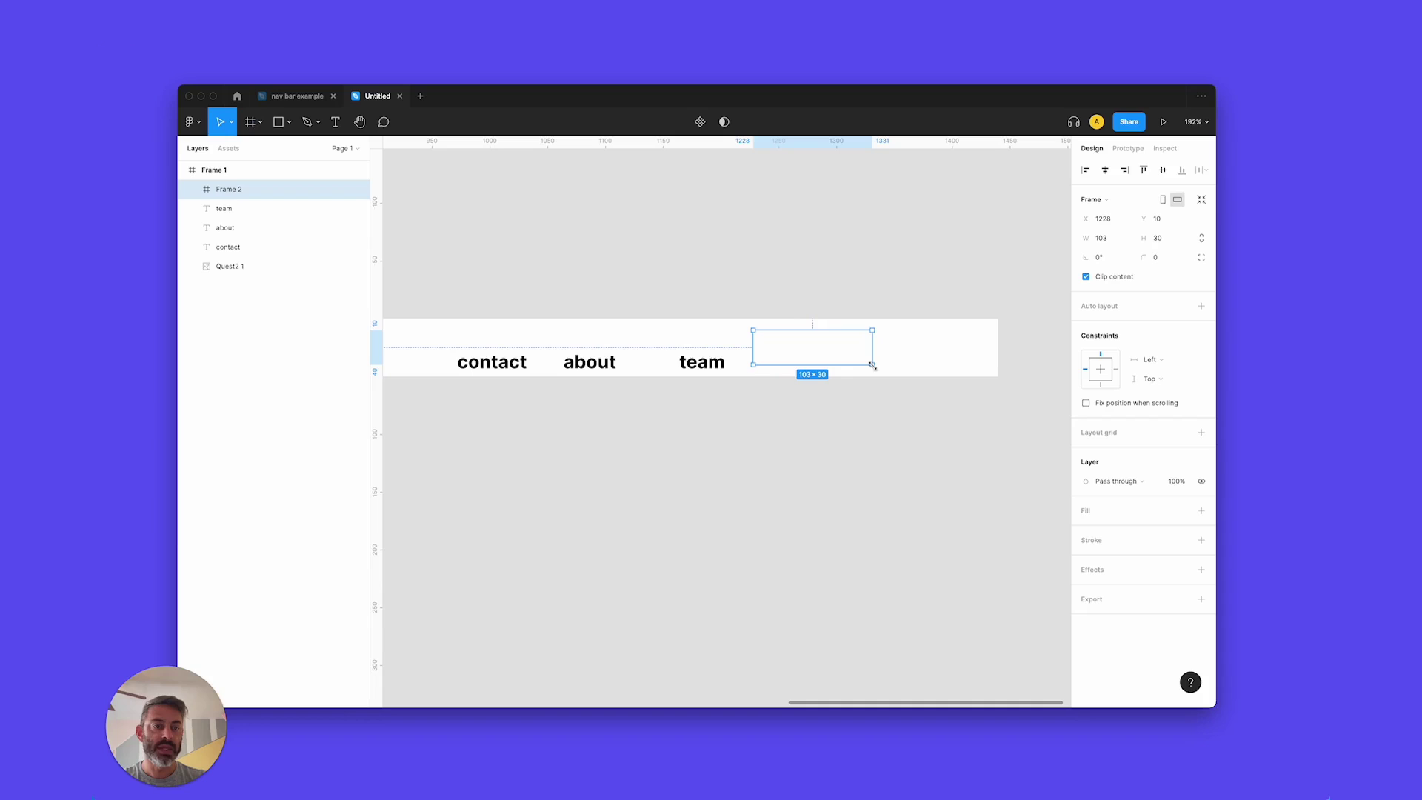
{"action": "left_click", "coordinate": [1201, 510]}
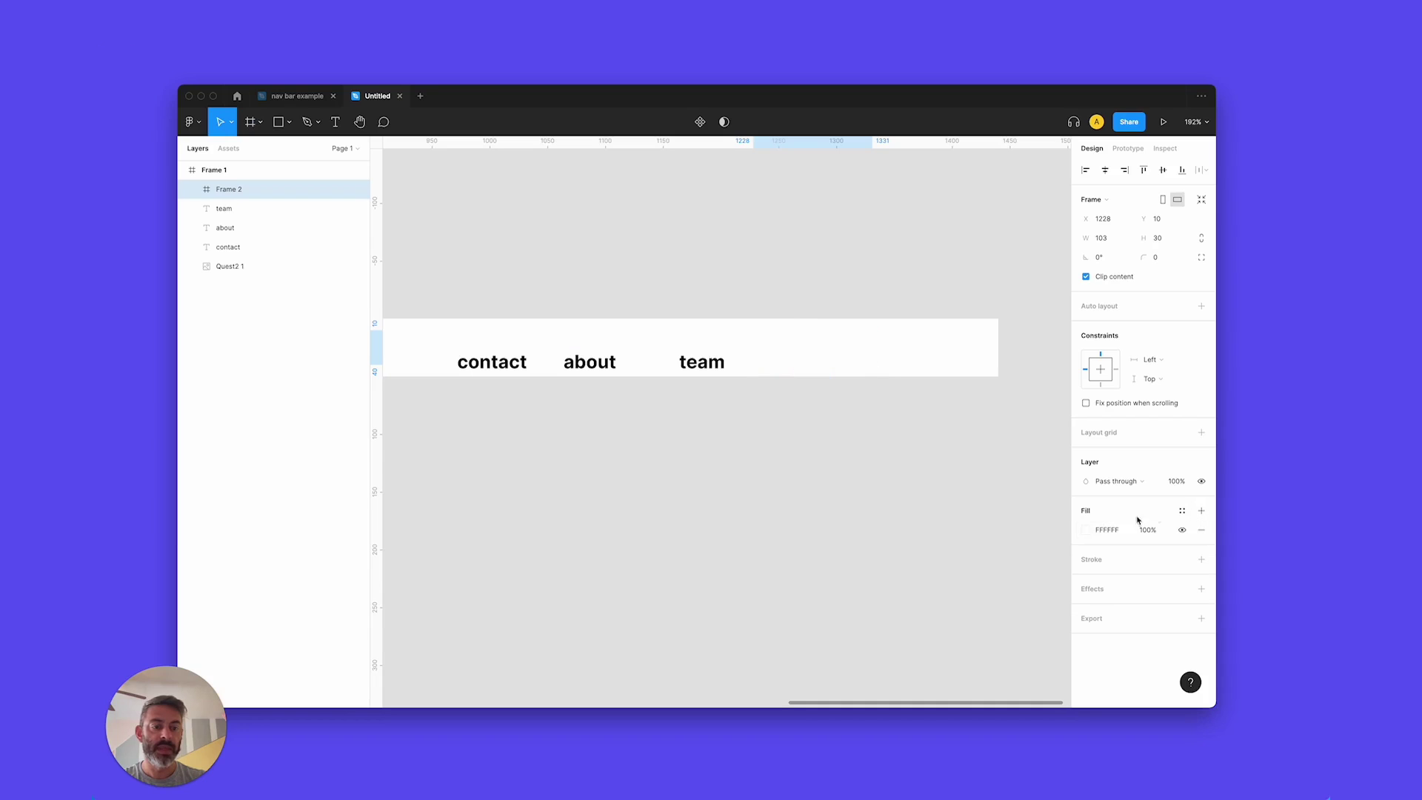
{"action": "left_click", "coordinate": [1096, 530]}
{"action": "left_click", "coordinate": [1087, 529]}
{"action": "left_click", "coordinate": [1023, 566]}
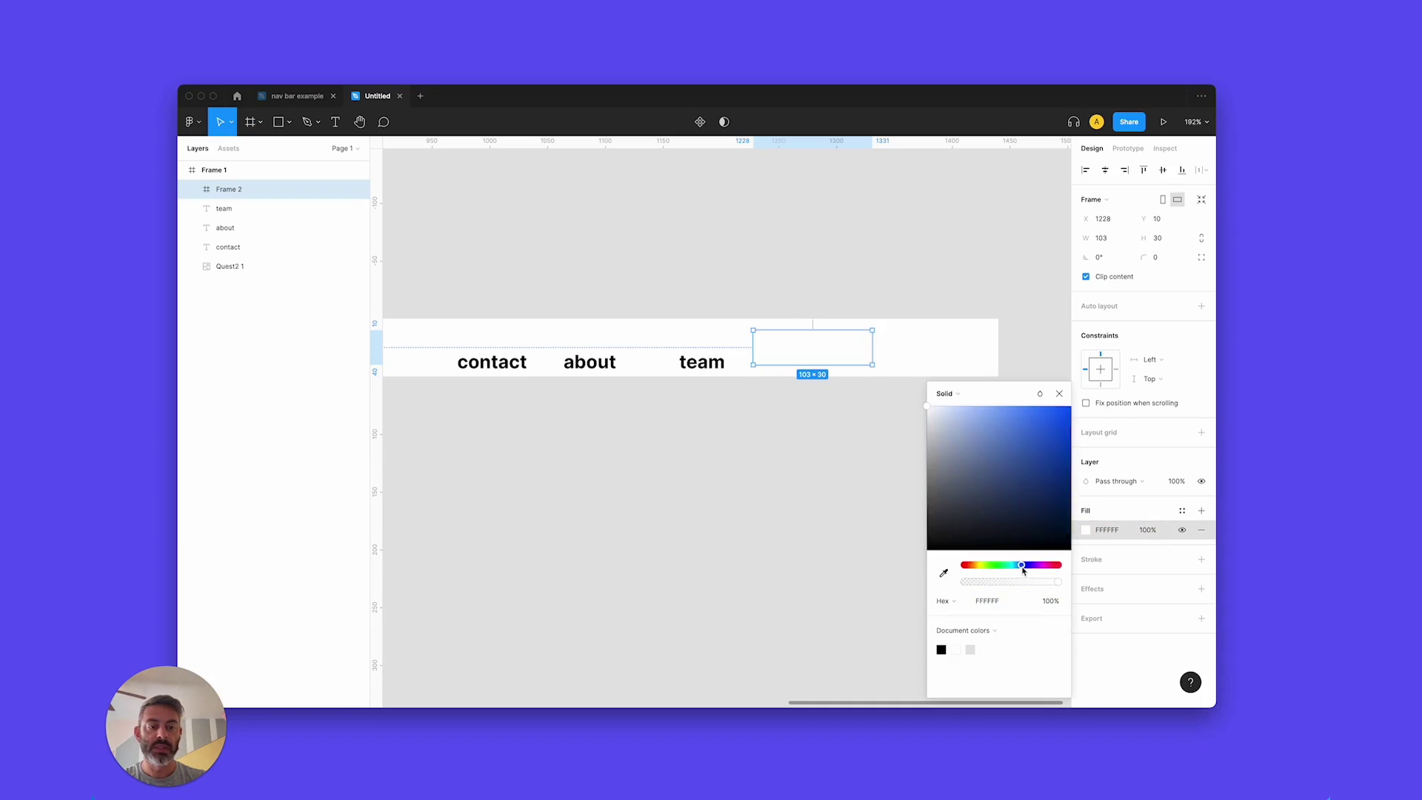
{"action": "left_click", "coordinate": [1061, 410]}
{"action": "left_click", "coordinate": [1058, 394]}
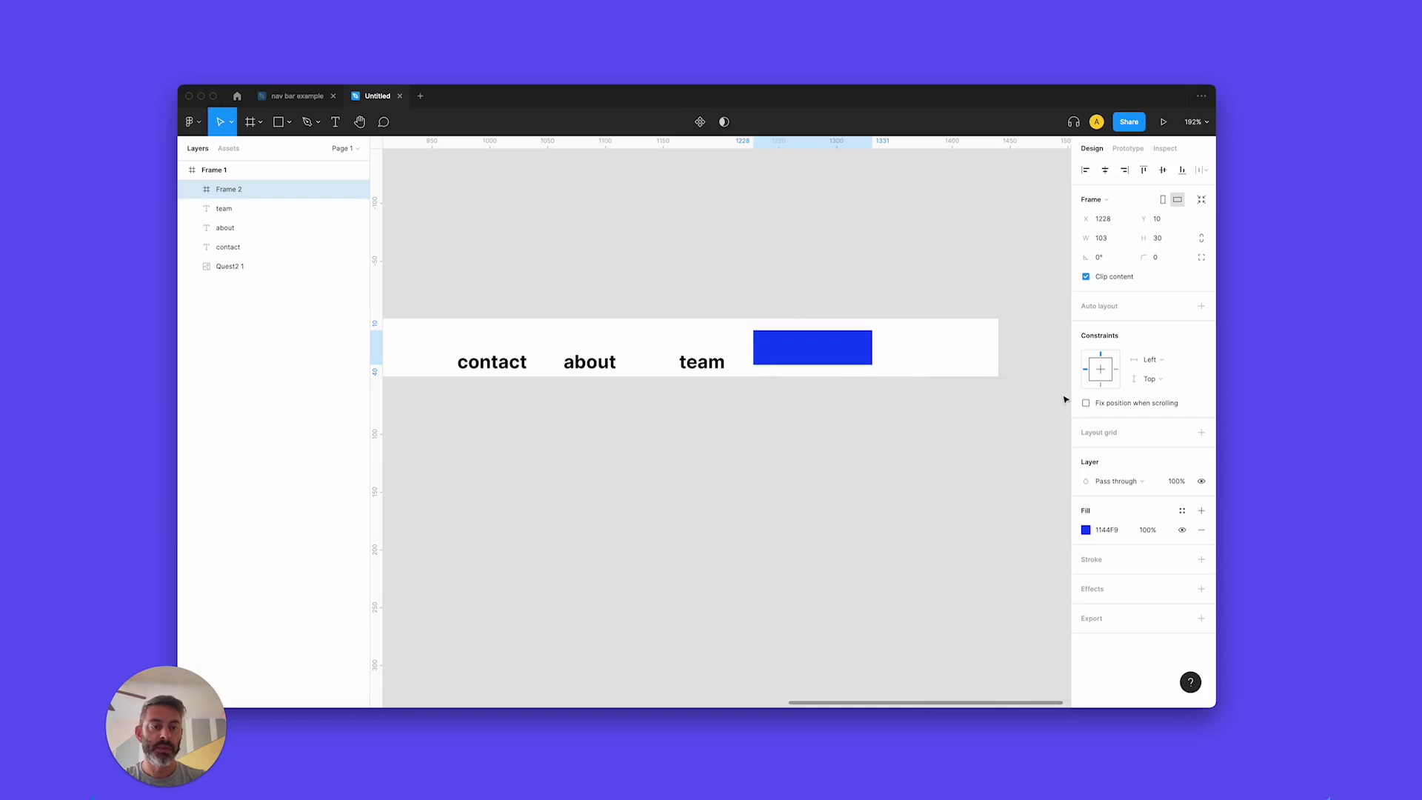
{"action": "left_click", "coordinate": [1162, 255]}
{"action": "type", "text": "4"}
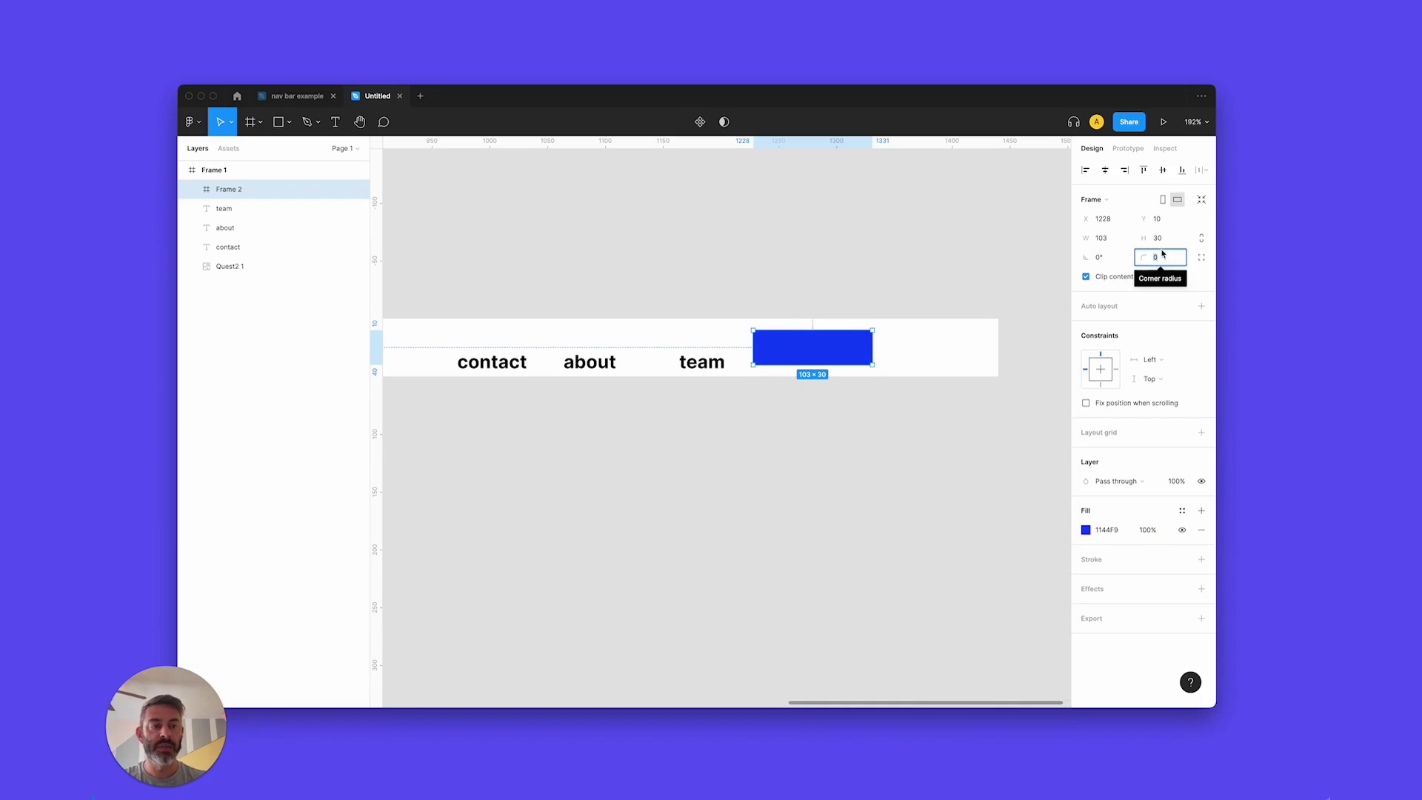
{"action": "key", "text": "Return"}
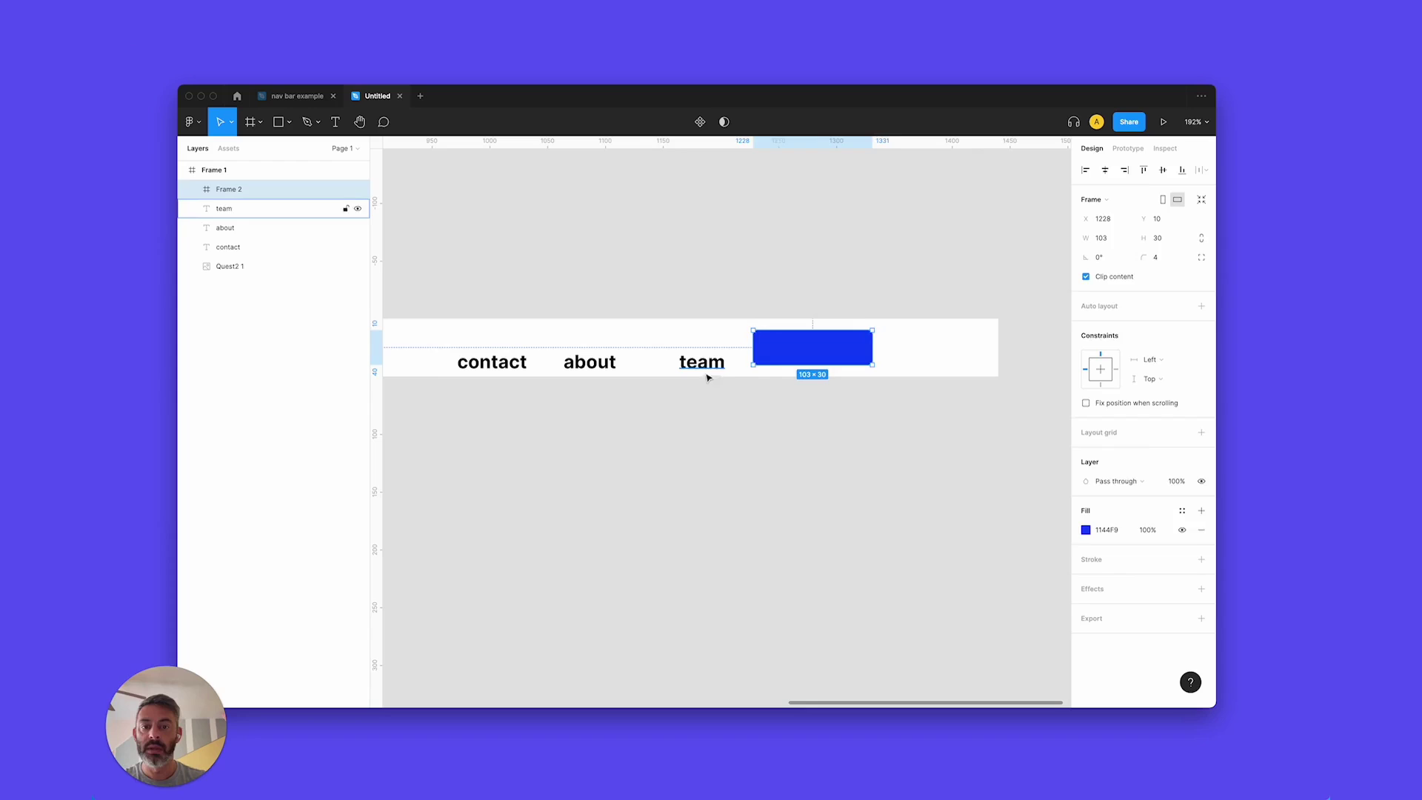
Copy the team label into the button and retype it as 'Buy Now'.
{"action": "left_click_drag", "start_coordinate": [703, 369], "coordinate": [812, 353]}
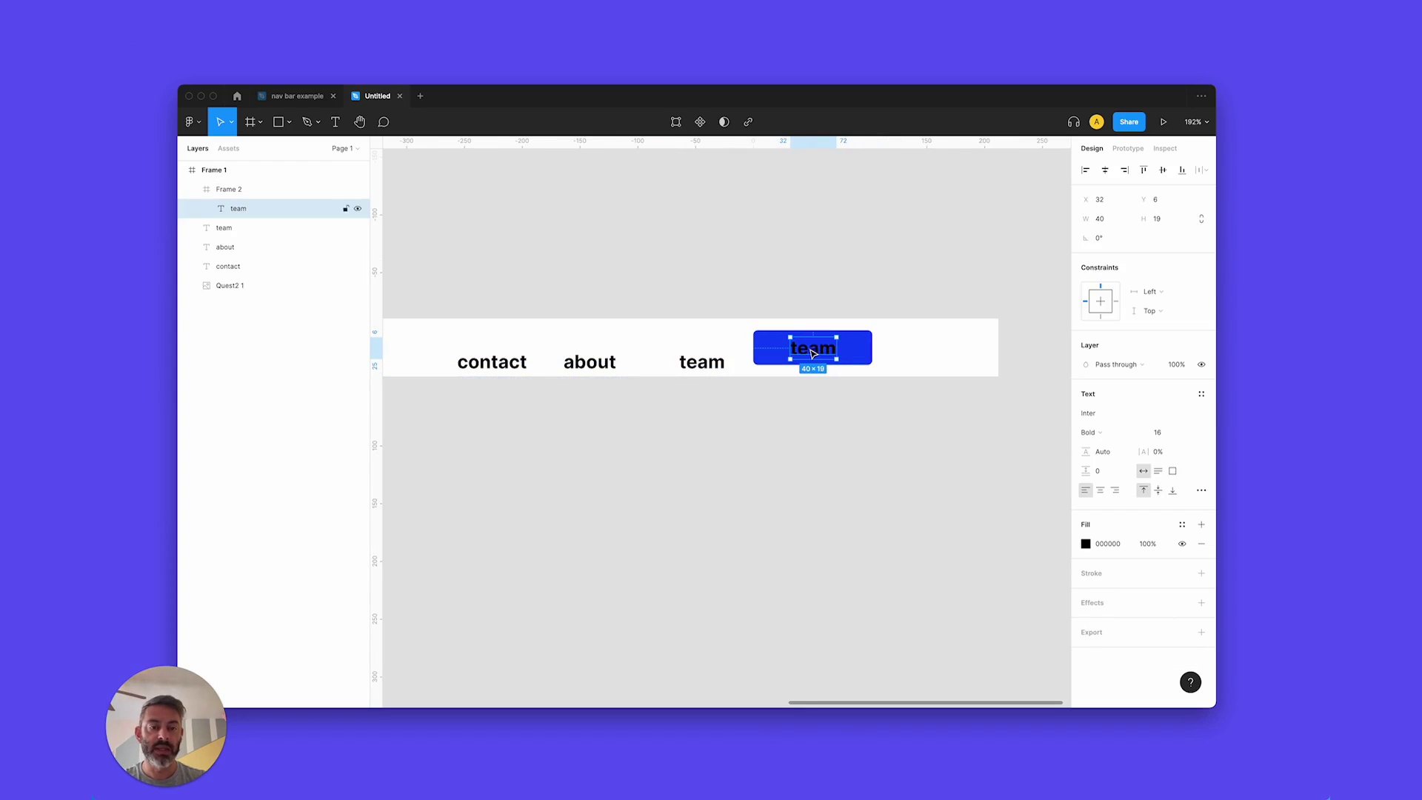
{"action": "double_click", "coordinate": [812, 353]}
{"action": "type", "text": "Buy Now"}
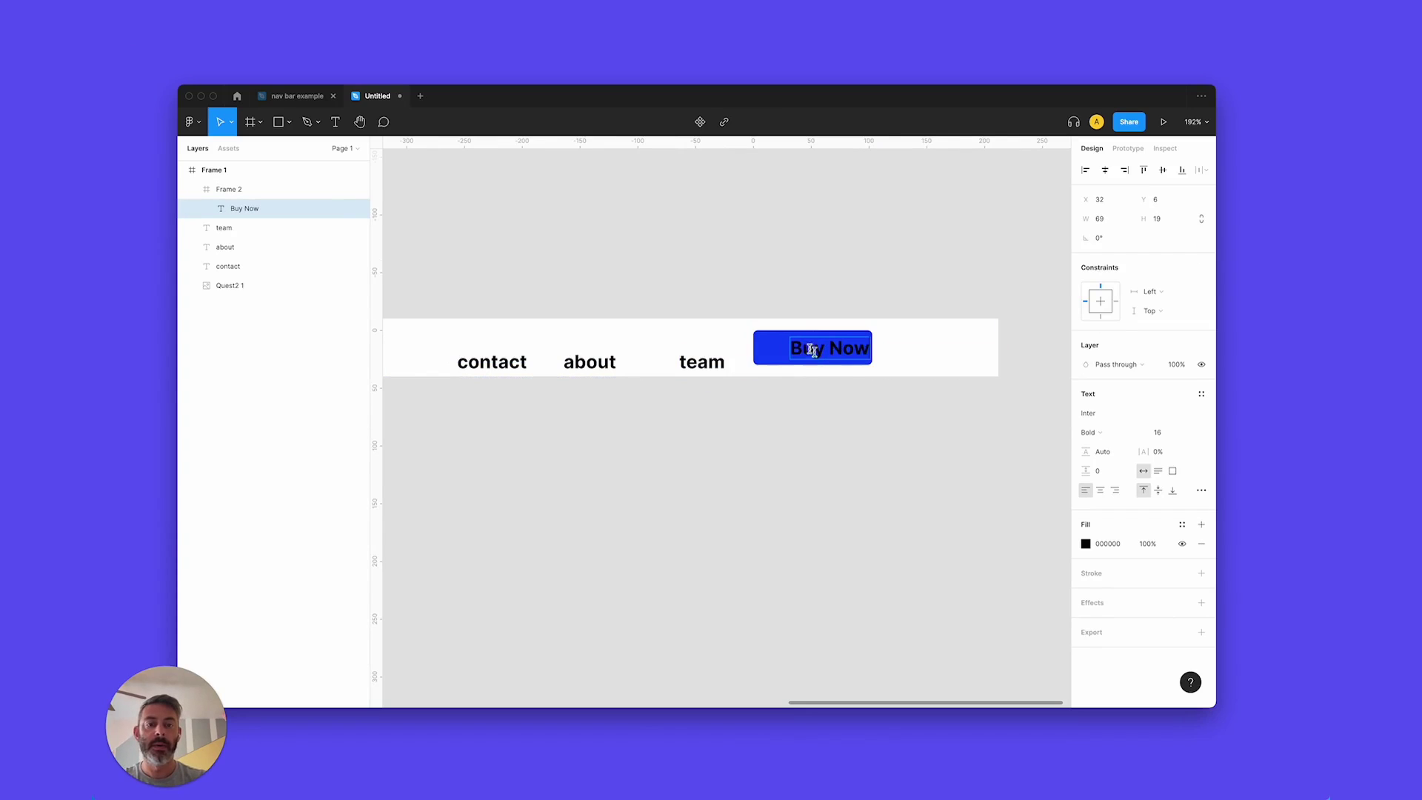
{"action": "key", "text": "Escape"}
Colour the Buy Now label white (FFFFFF) and nudge it slightly left.
{"action": "left_click", "coordinate": [1120, 542]}
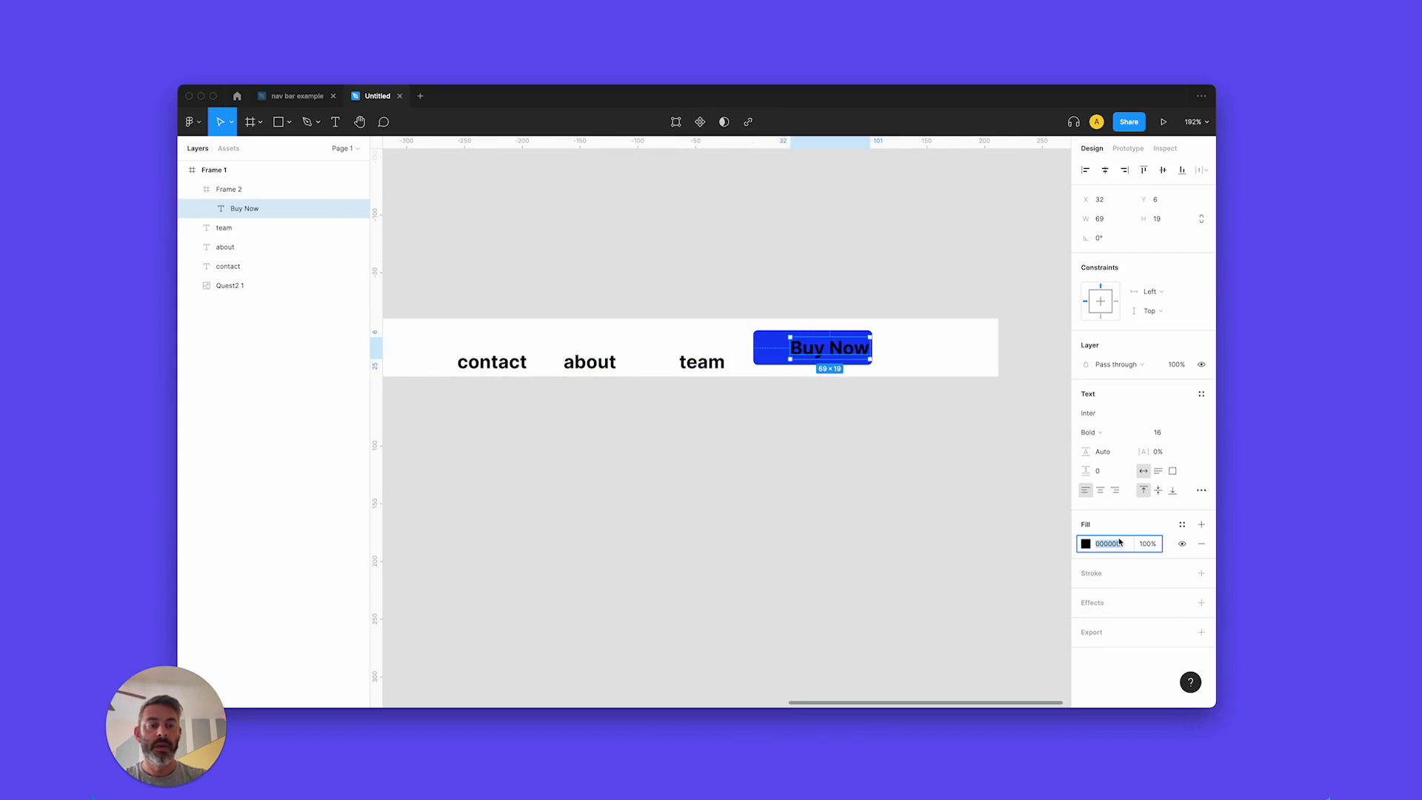
{"action": "type", "text": "FFFFFF"}
{"action": "key", "text": "Return"}
{"action": "left_click", "coordinate": [819, 379]}
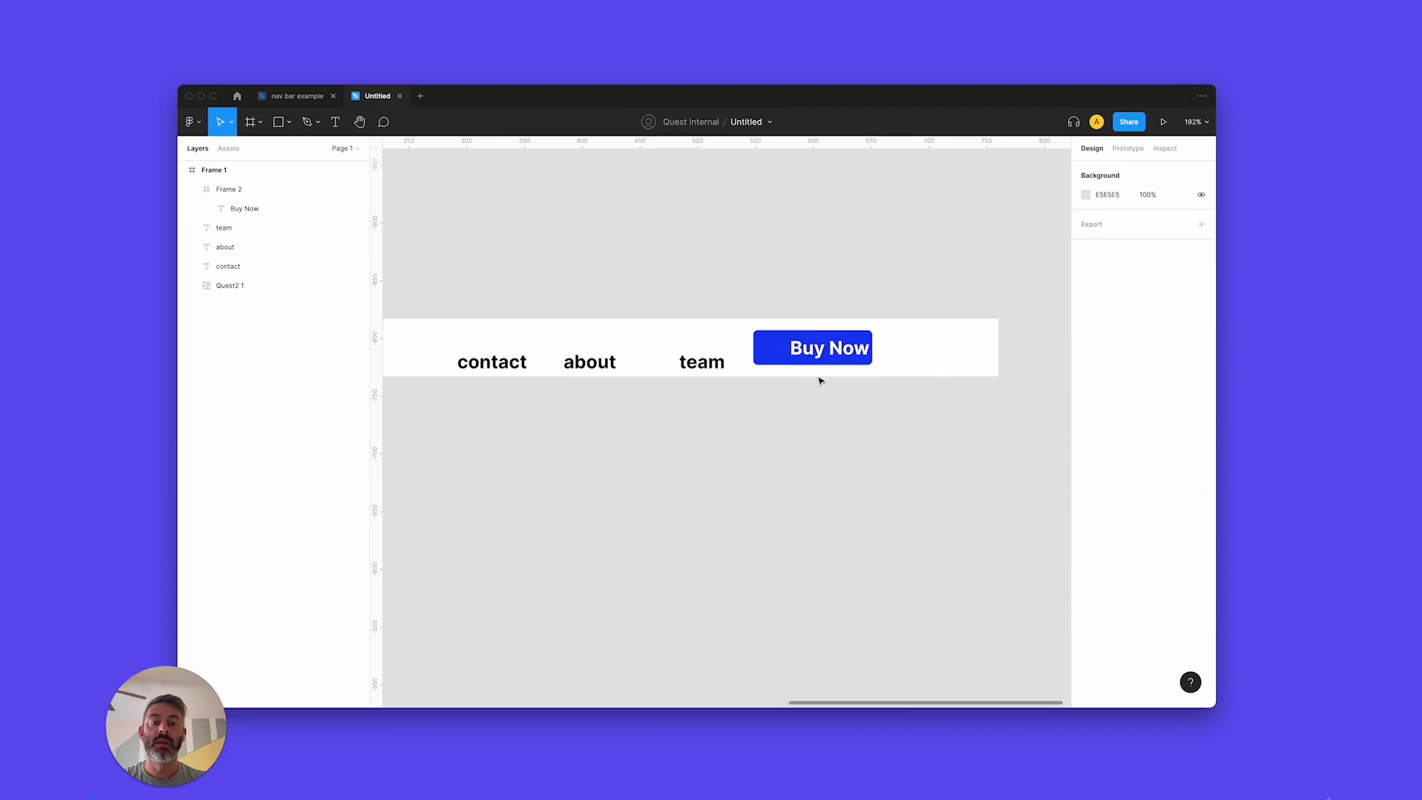
{"action": "left_click", "coordinate": [834, 356]}
{"action": "left_click_drag", "start_coordinate": [835, 356], "coordinate": [819, 357]}
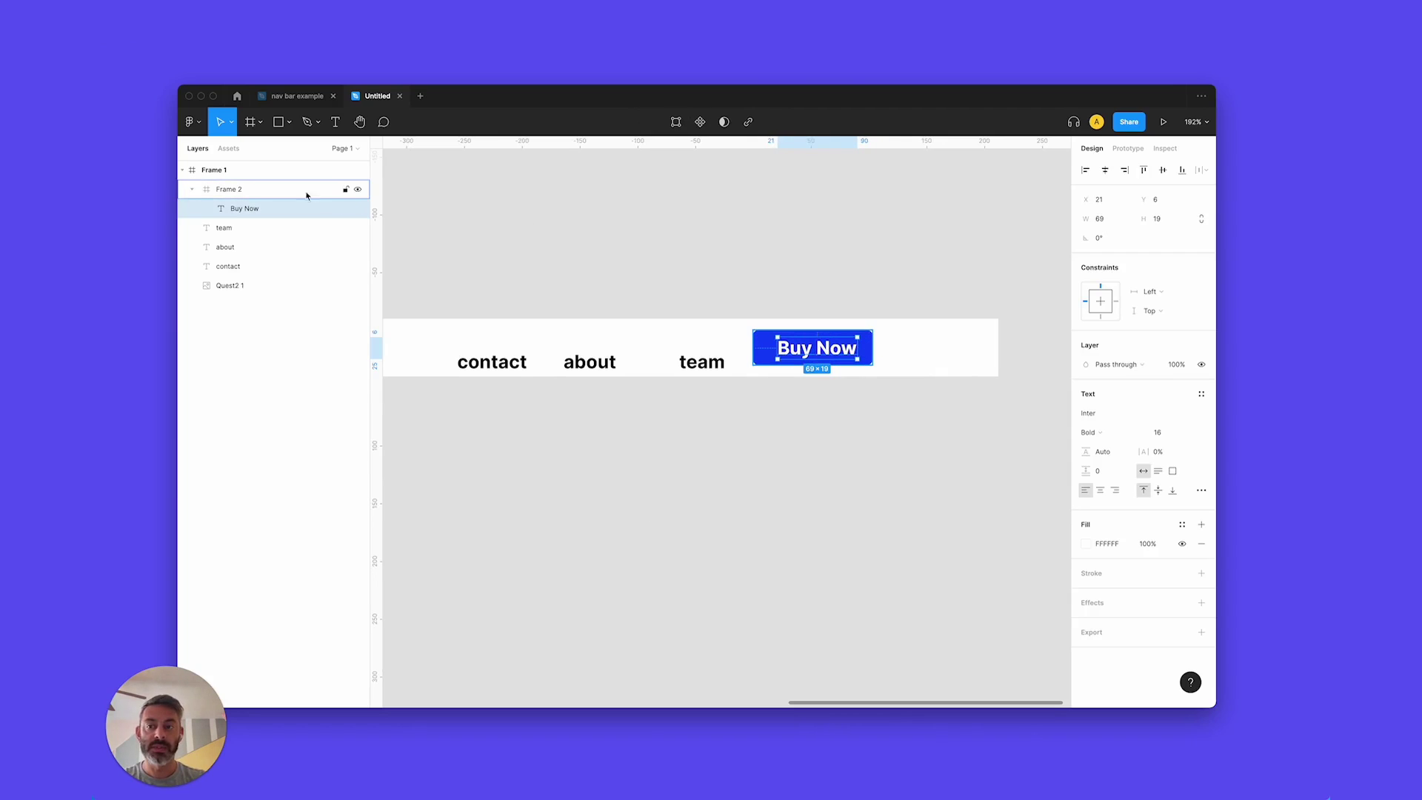
Add auto layout to the Buy Now button frame.
{"action": "left_click", "coordinate": [237, 194]}
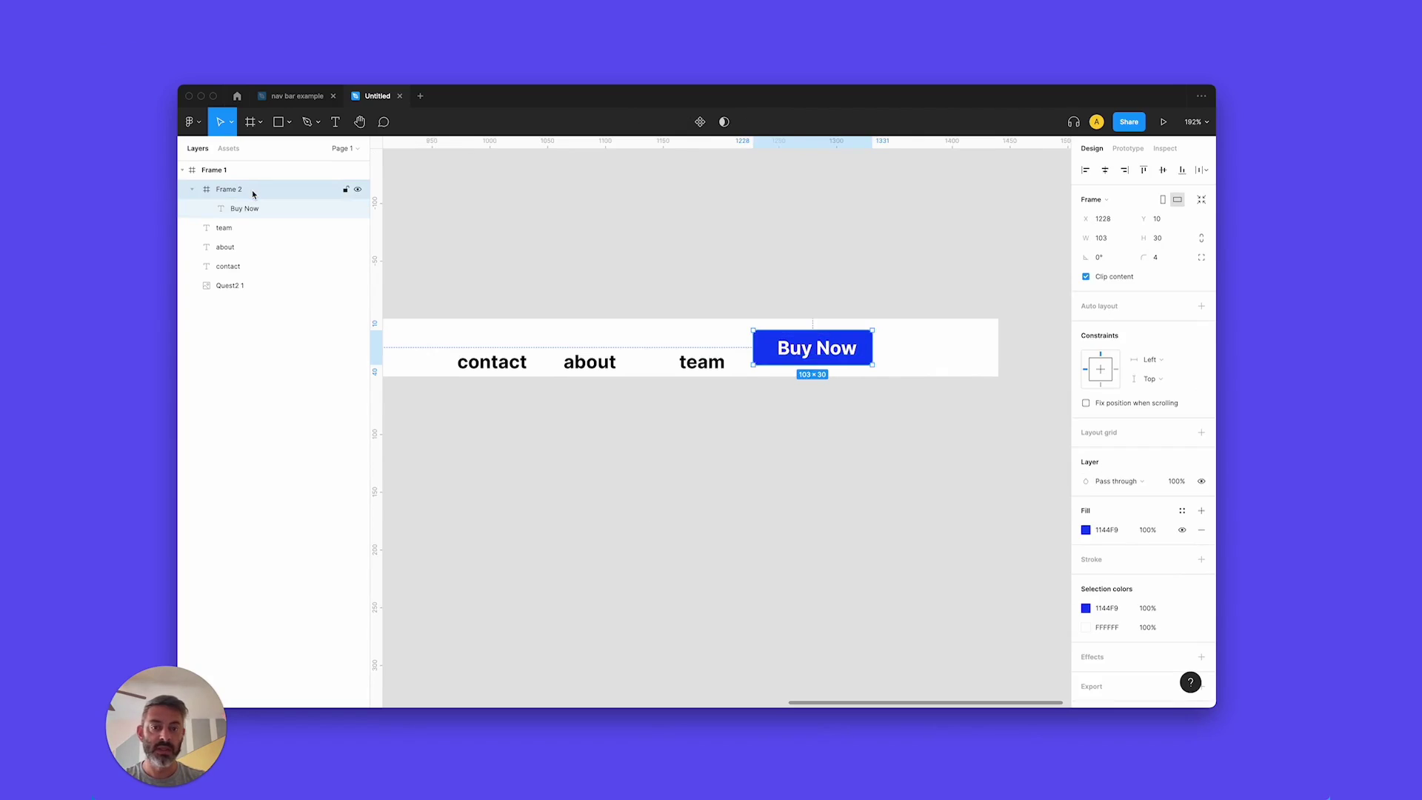
{"action": "left_click", "coordinate": [1201, 306]}
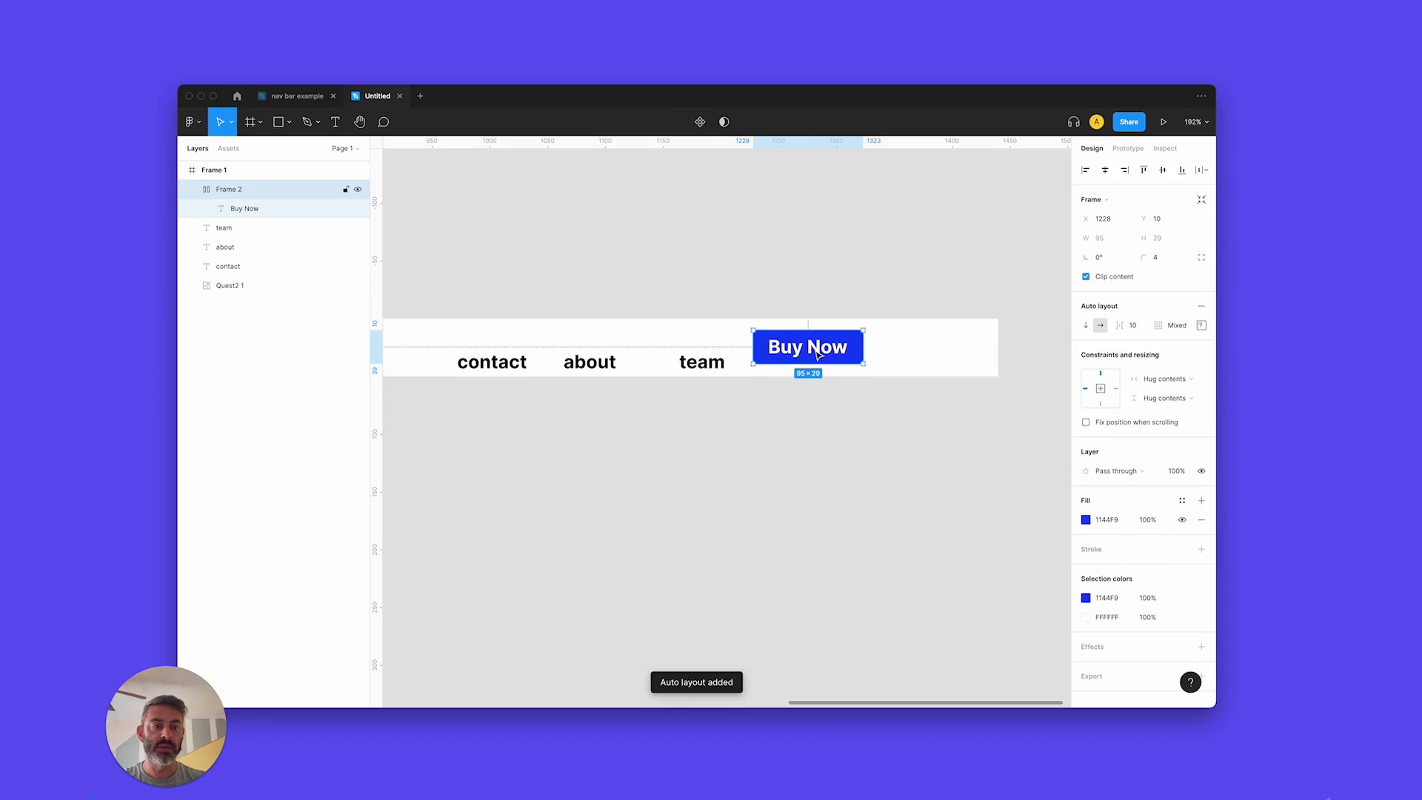
{"action": "left_click", "coordinate": [1203, 328]}
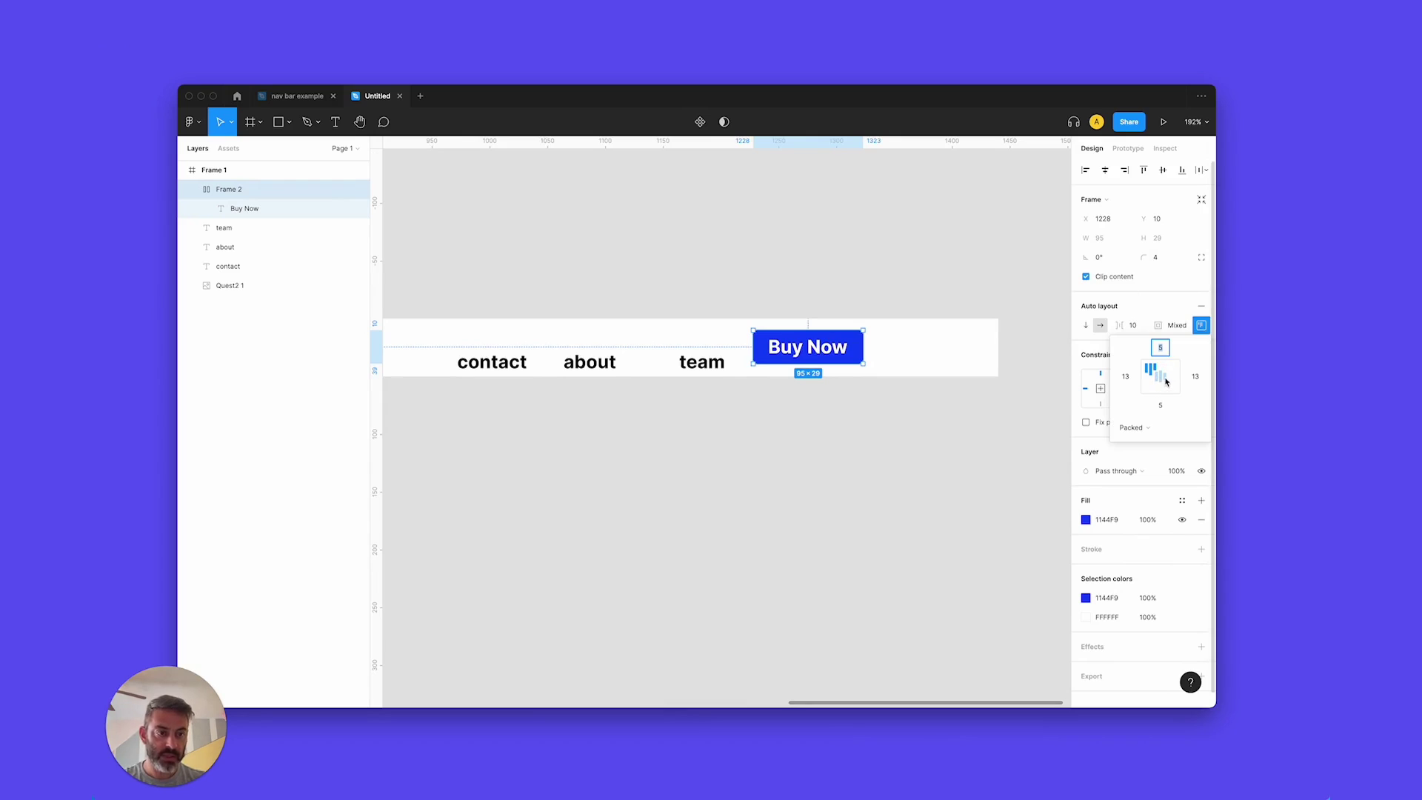
Set the button's padding to 20 left and right and 10 top.
{"action": "left_click", "coordinate": [1125, 376]}
{"action": "type", "text": "20"}
{"action": "key", "text": "Return"}
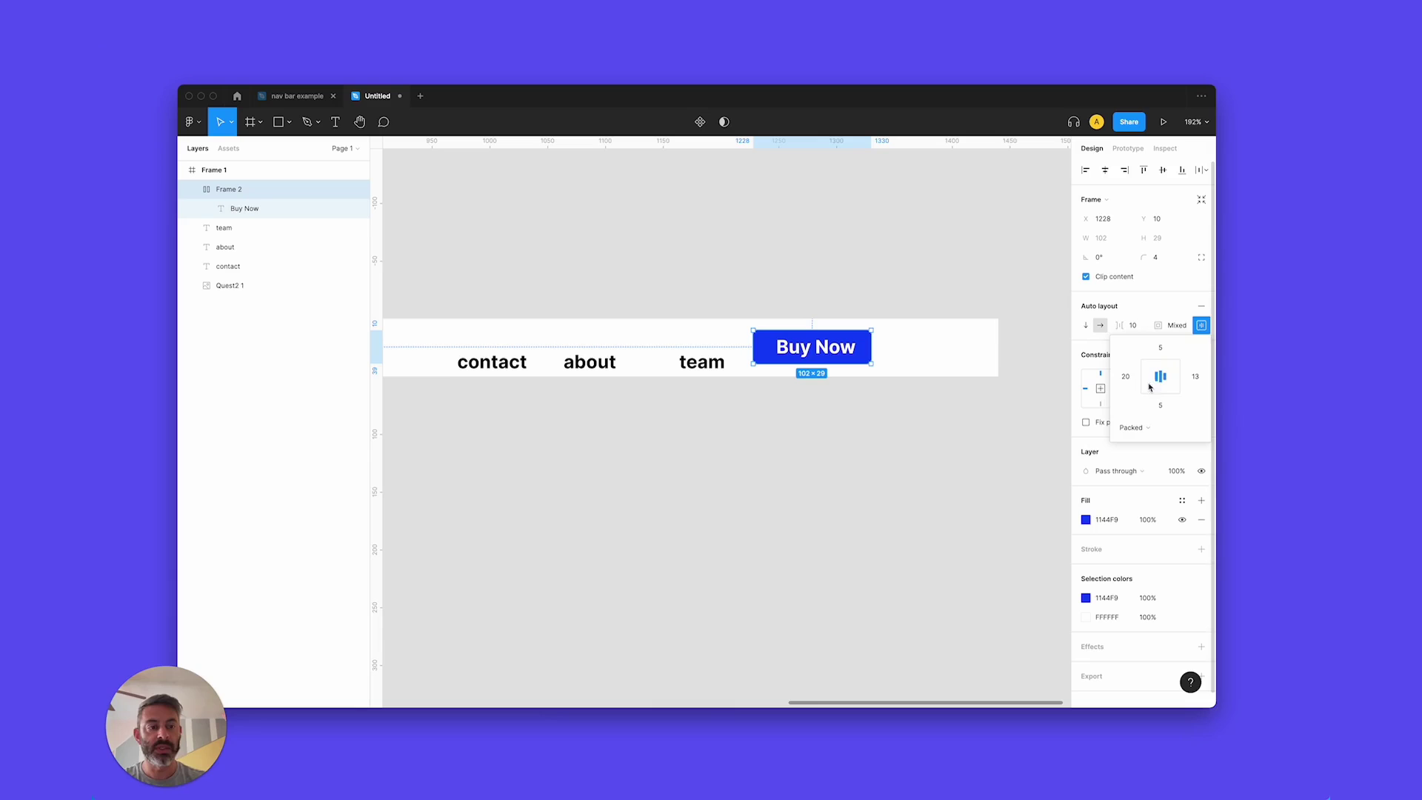
{"action": "left_click", "coordinate": [1190, 377]}
{"action": "type", "text": "20"}
{"action": "key", "text": "Return"}
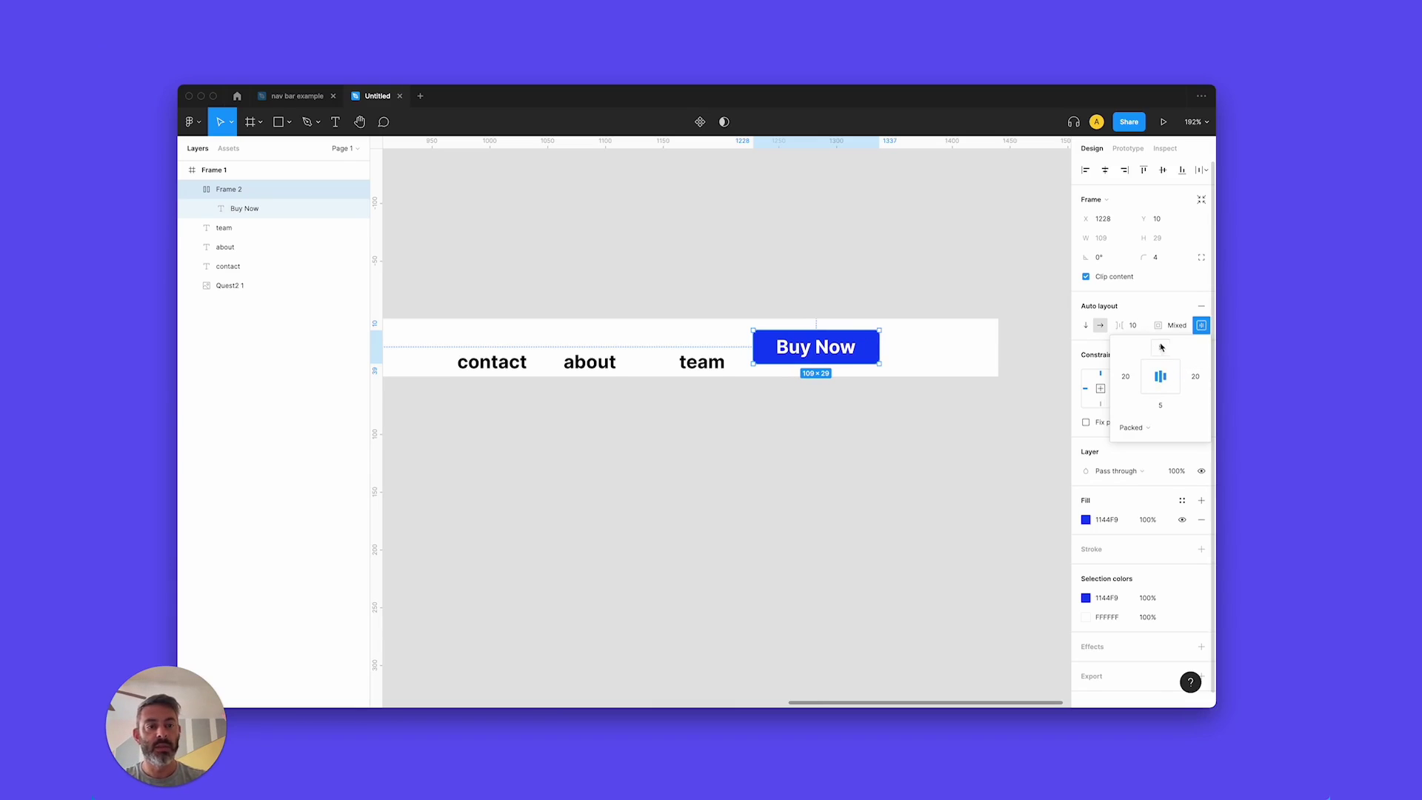
{"action": "key", "text": "Tab"}
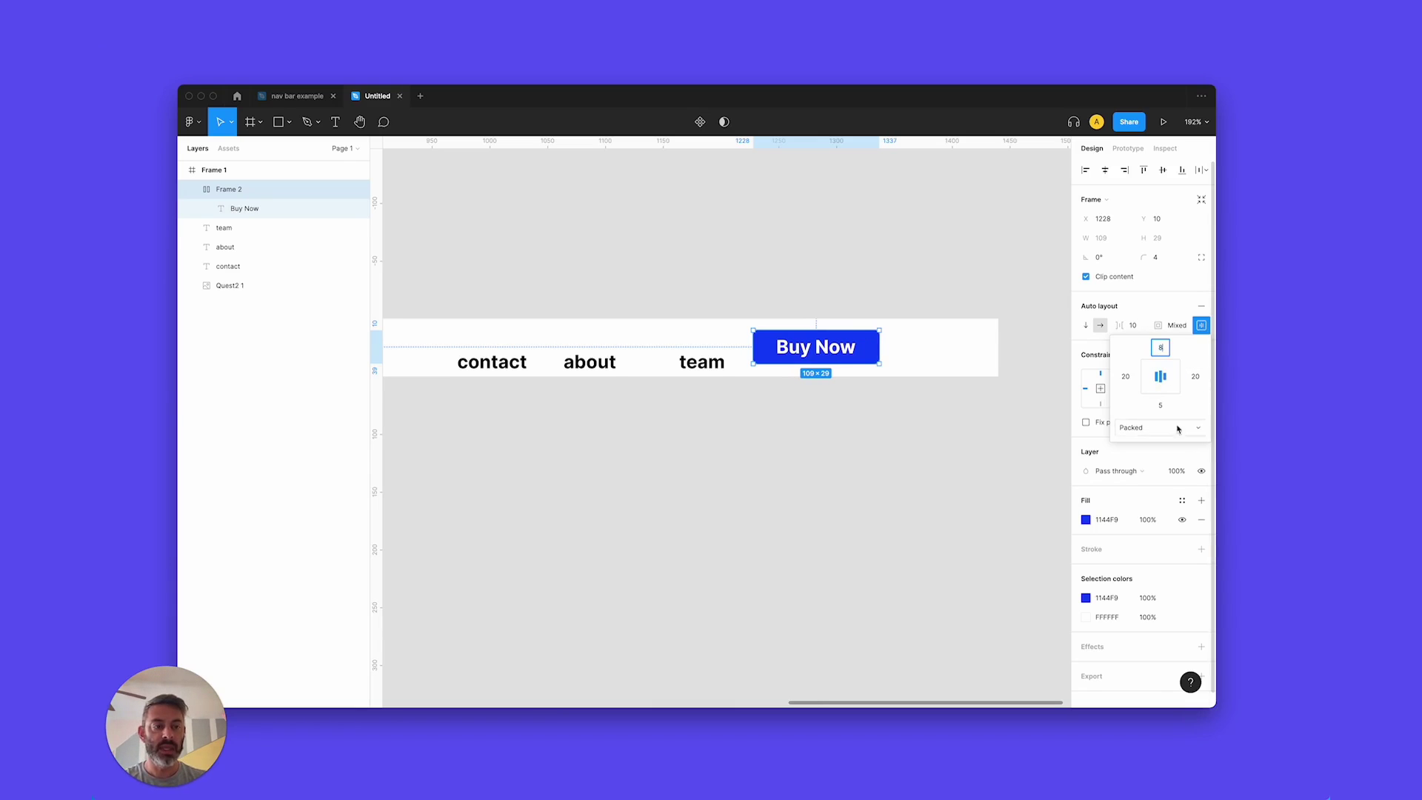
{"action": "type", "text": "10"}
{"action": "key", "text": "Tab"}
{"action": "left_click", "coordinate": [841, 225]}
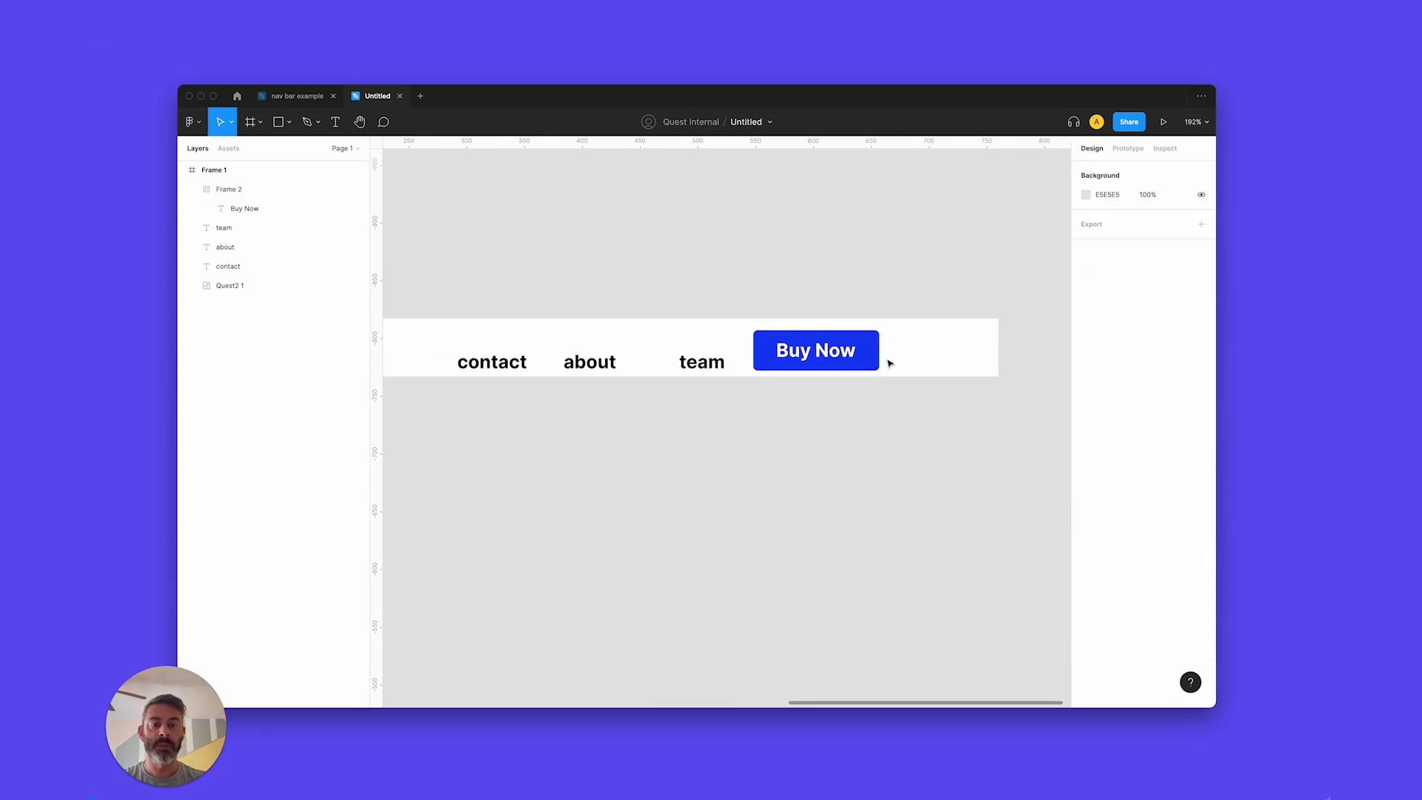
{"action": "left_click", "coordinate": [833, 358]}
{"action": "left_click", "coordinate": [494, 311]}
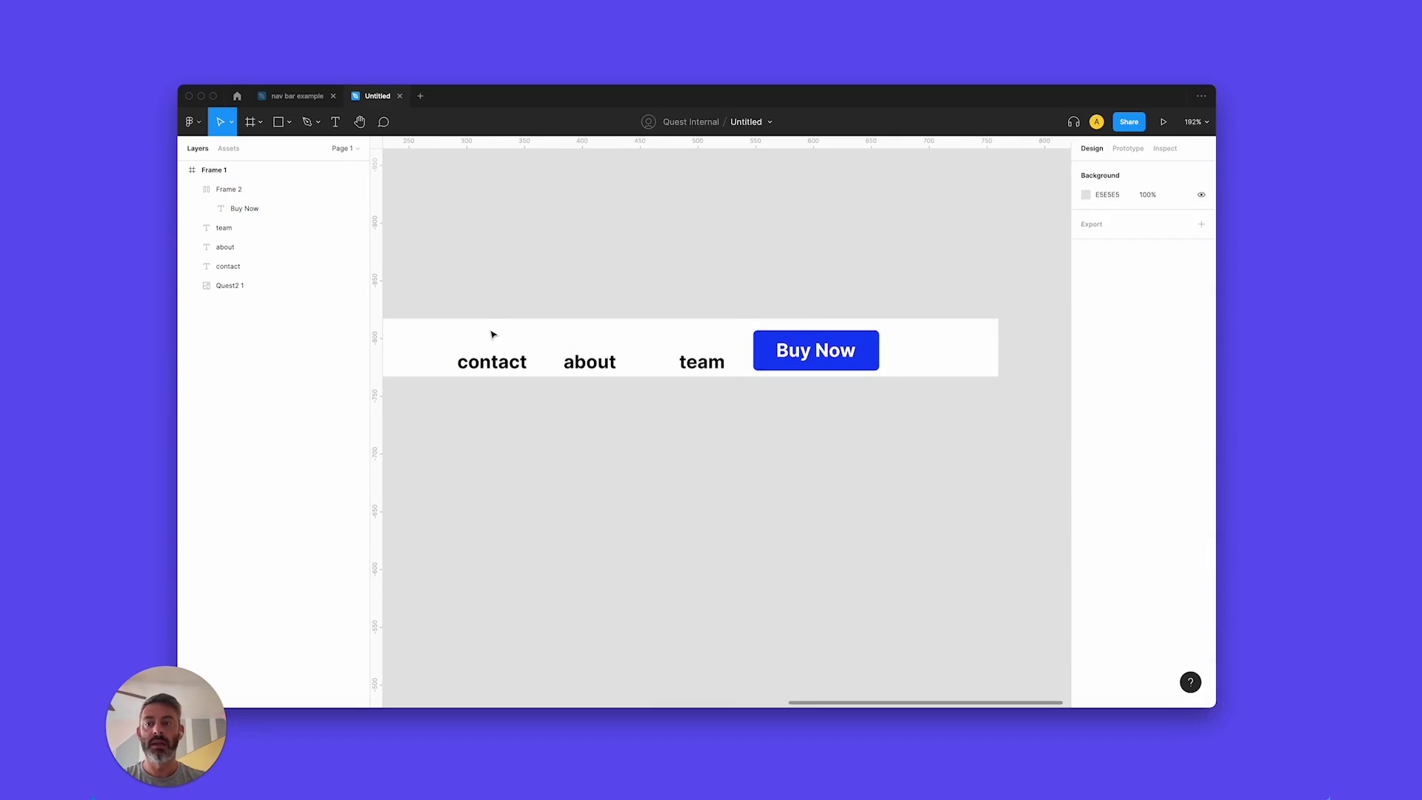
Group contact, about, team and Buy Now into an auto-layout row, vertically centred.
{"action": "left_click_drag", "start_coordinate": [459, 275], "coordinate": [929, 444]}
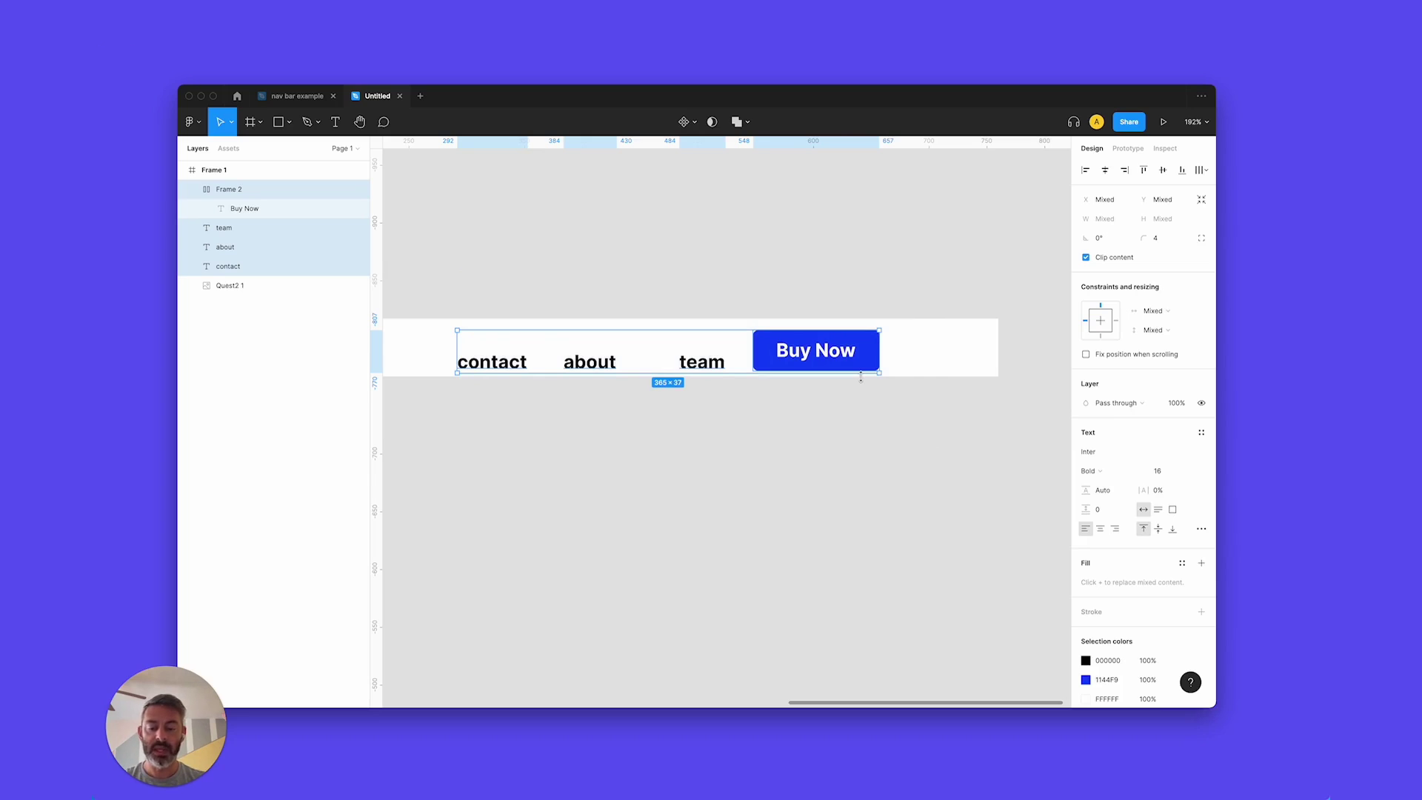
{"action": "key", "text": "super+g"}
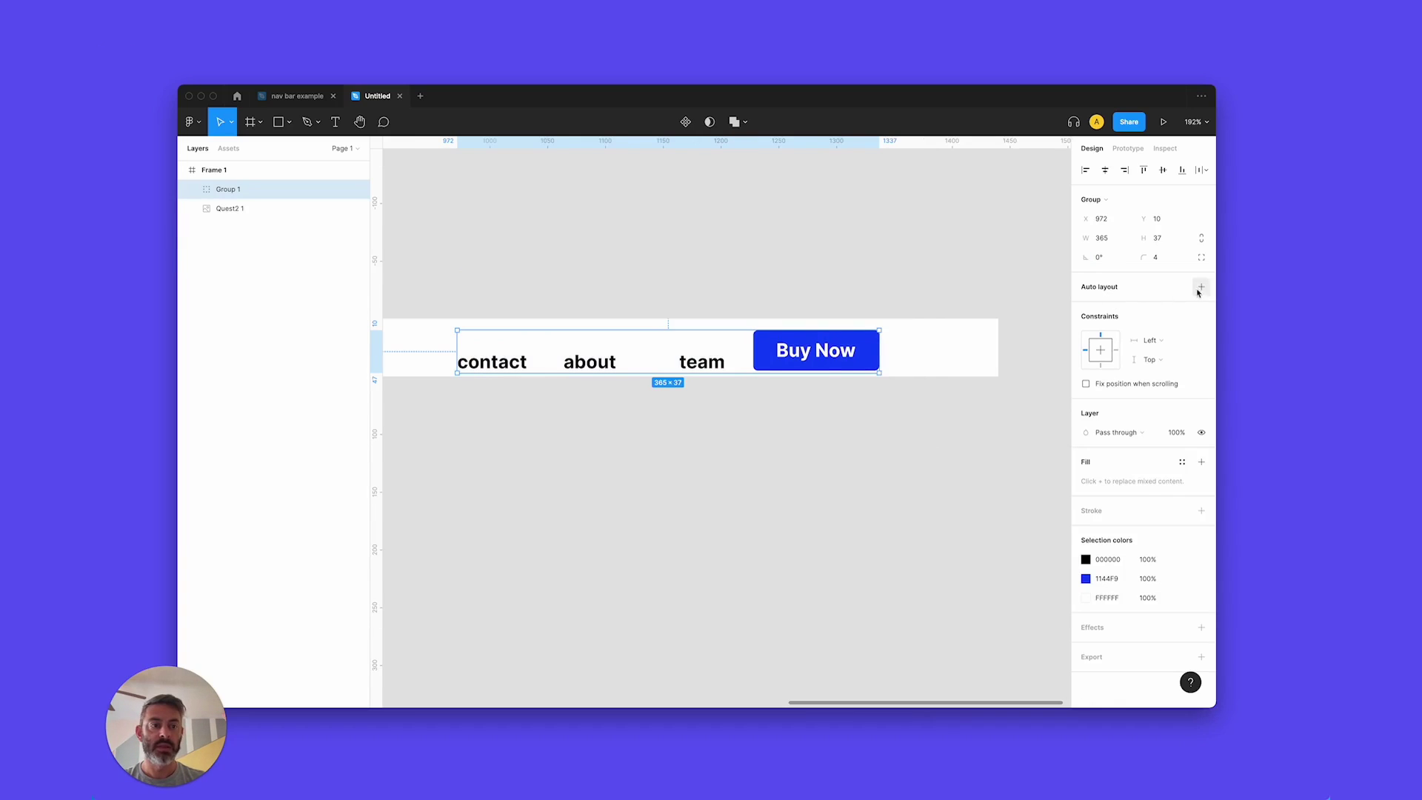
{"action": "left_click", "coordinate": [1201, 287]}
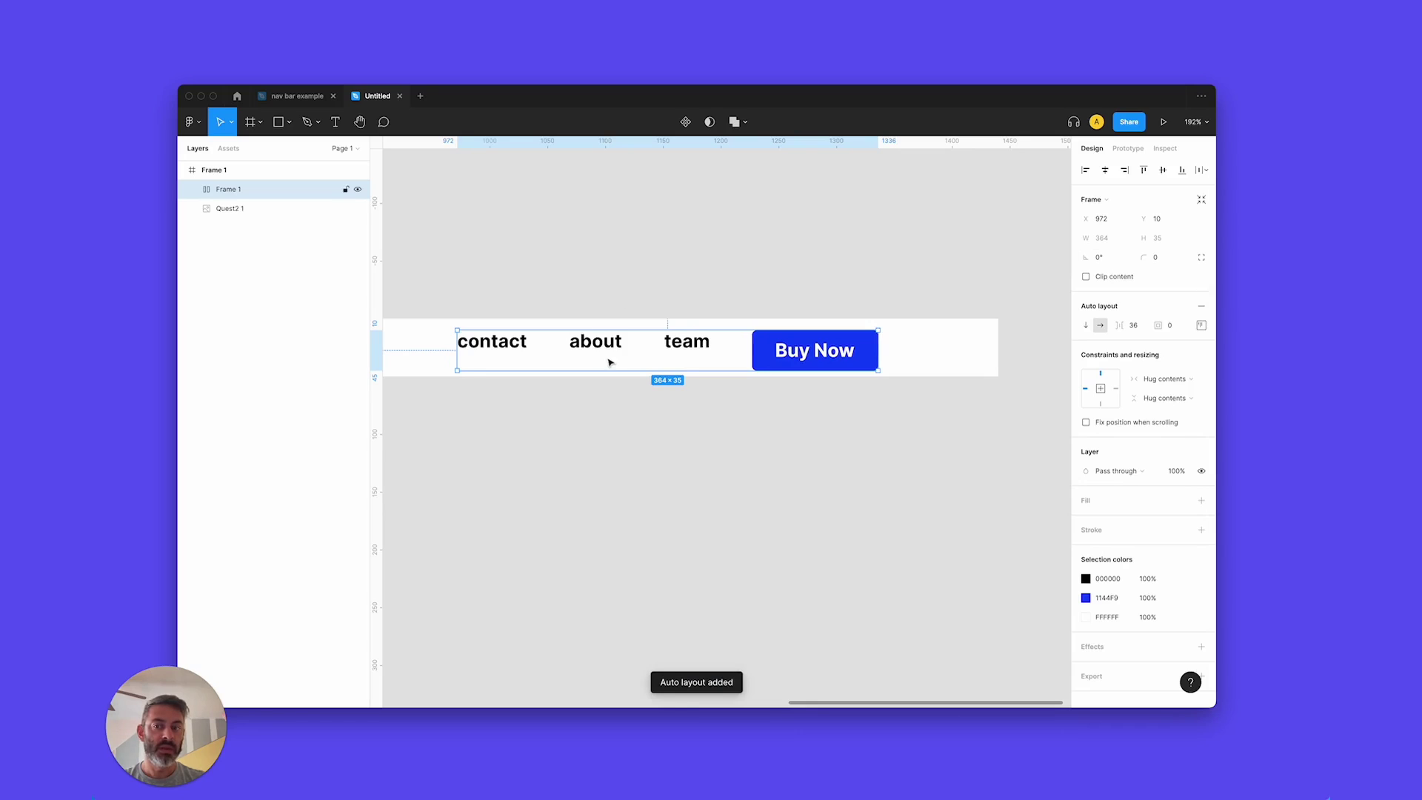
{"action": "left_click", "coordinate": [1201, 326]}
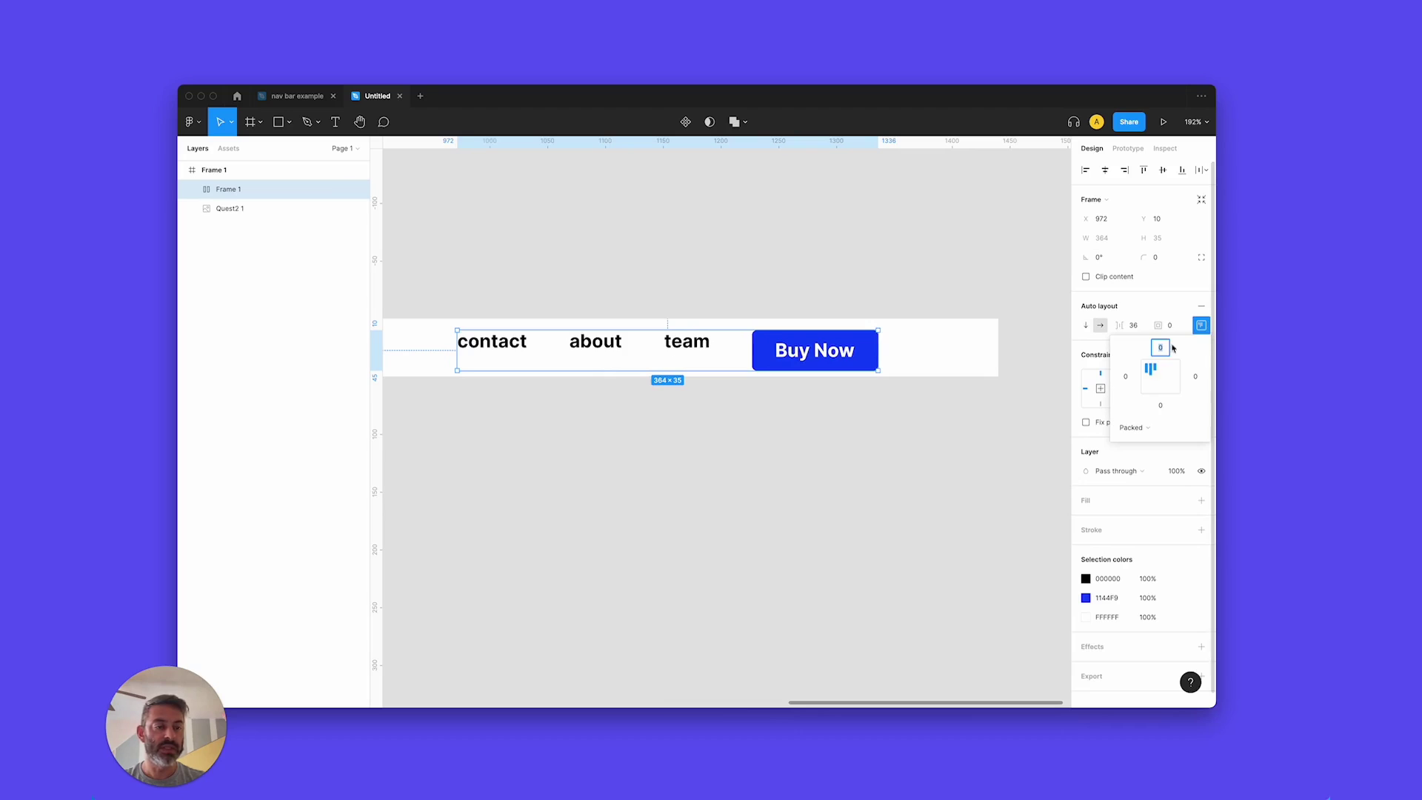
{"action": "left_click", "coordinate": [1150, 377]}
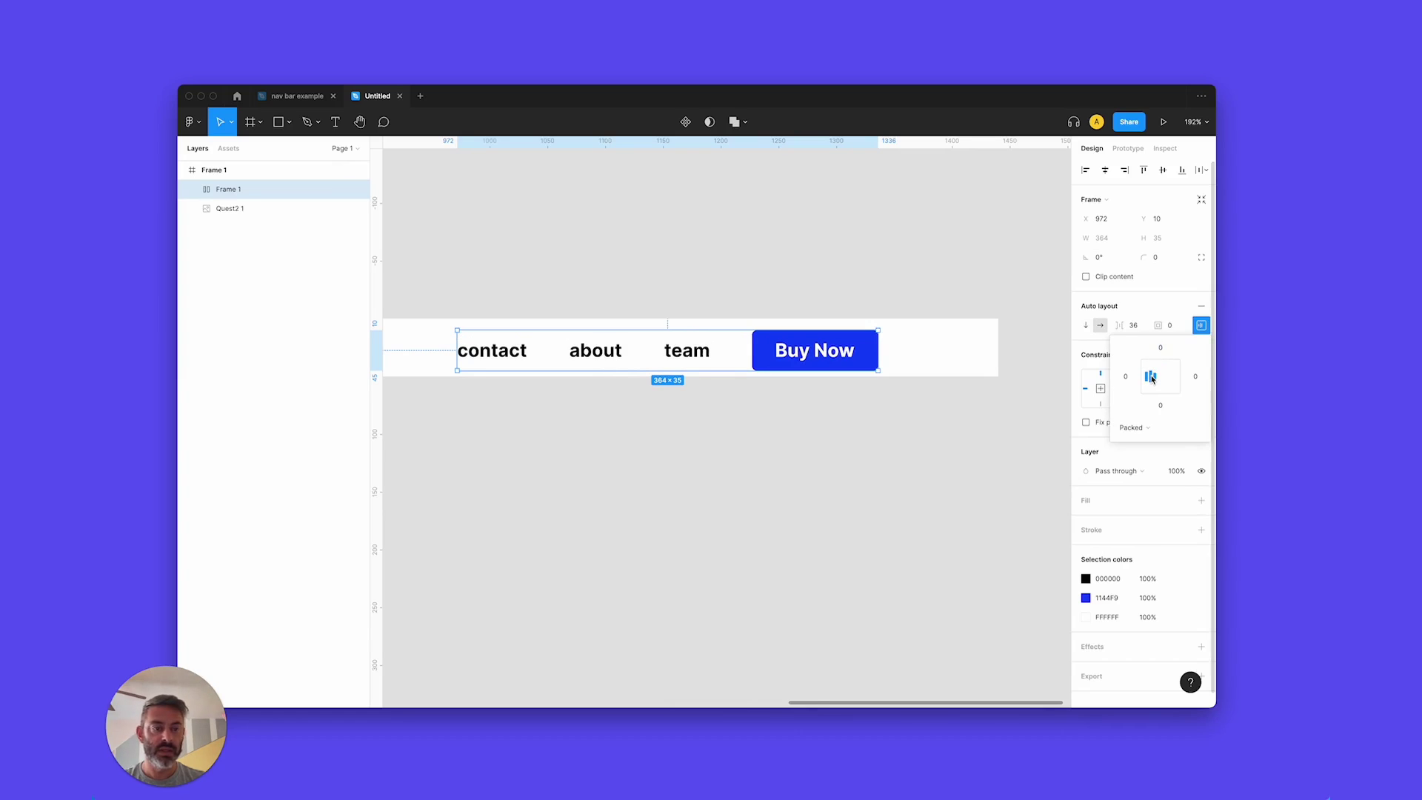
{"action": "left_click", "coordinate": [1152, 296]}
Set the row's item spacing to 30 and move it toward the bar's right end.
{"action": "left_click", "coordinate": [1141, 328]}
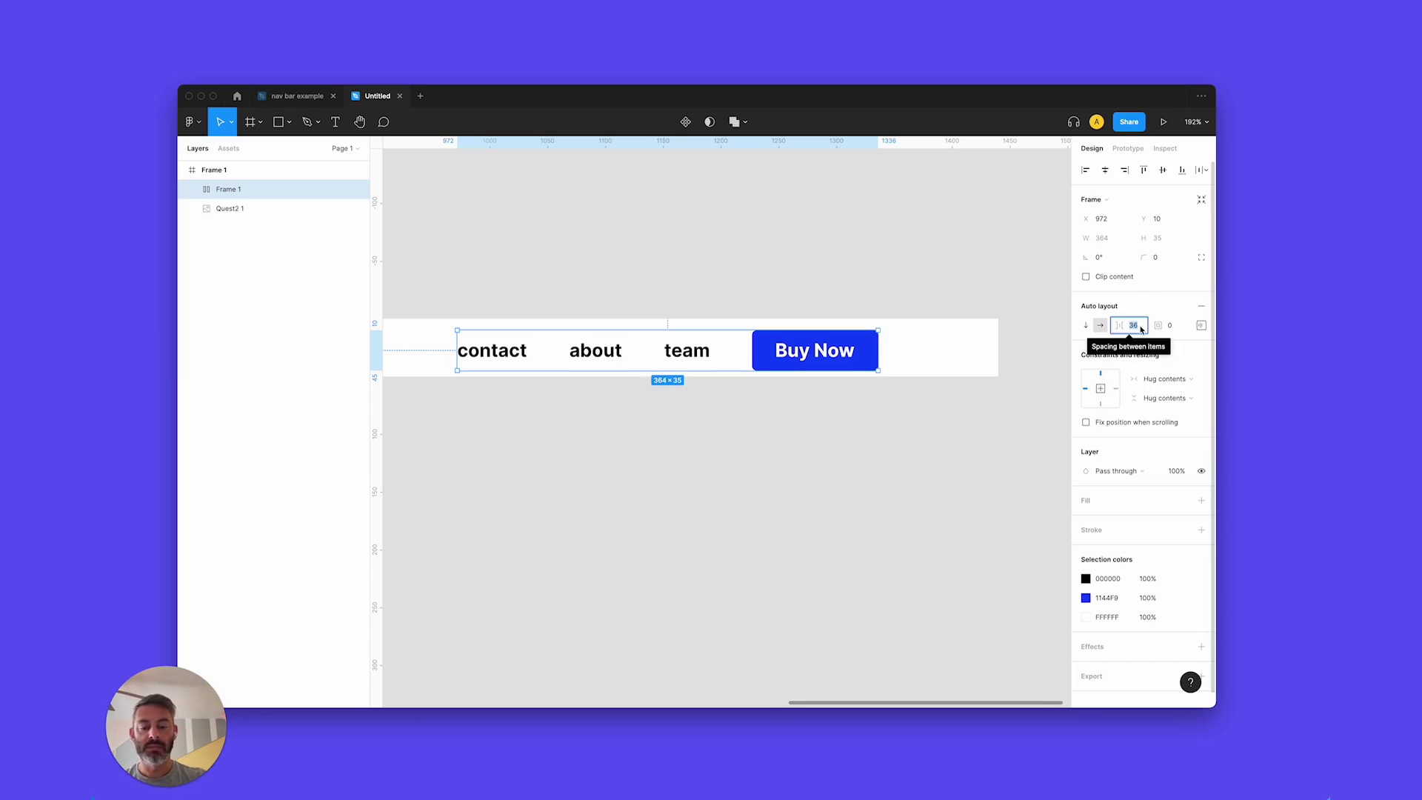
{"action": "type", "text": "30"}
{"action": "key", "text": "Return"}
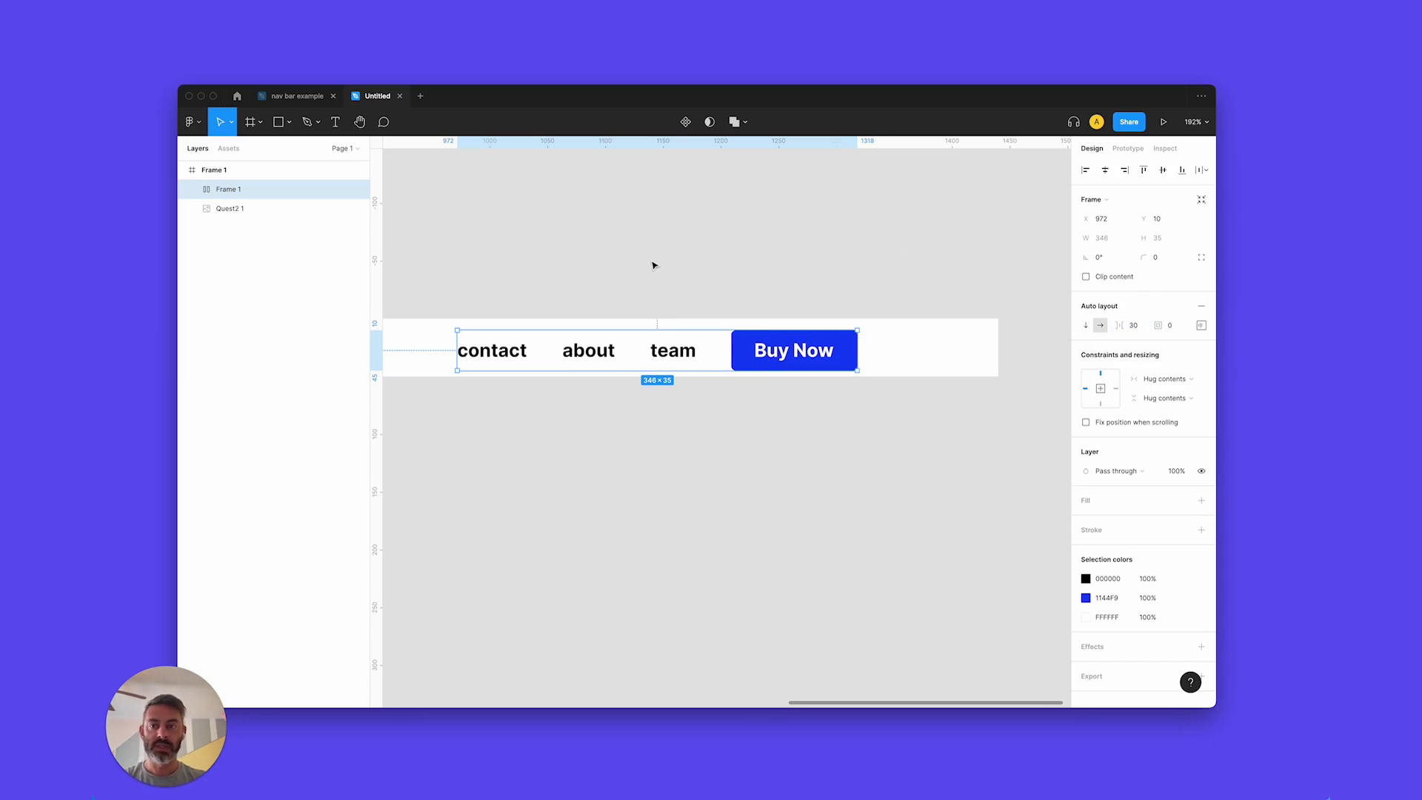
{"action": "left_click_drag", "start_coordinate": [777, 356], "coordinate": [907, 353]}
{"action": "left_click", "coordinate": [904, 270]}
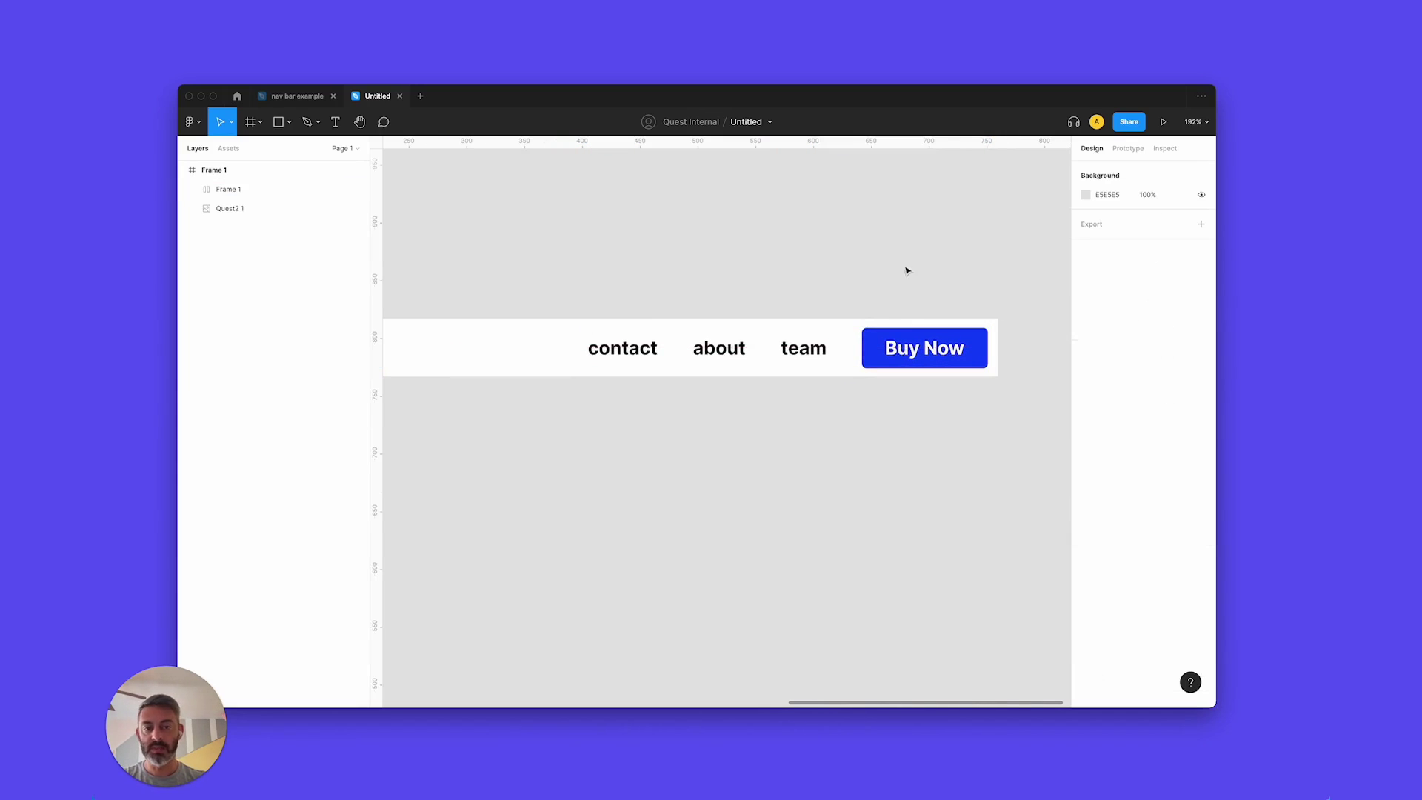
{"action": "scroll", "coordinate": [894, 315], "scroll_direction": "down", "scroll_amount": 5}
{"action": "scroll", "coordinate": [895, 317], "scroll_direction": "up", "scroll_amount": 1}
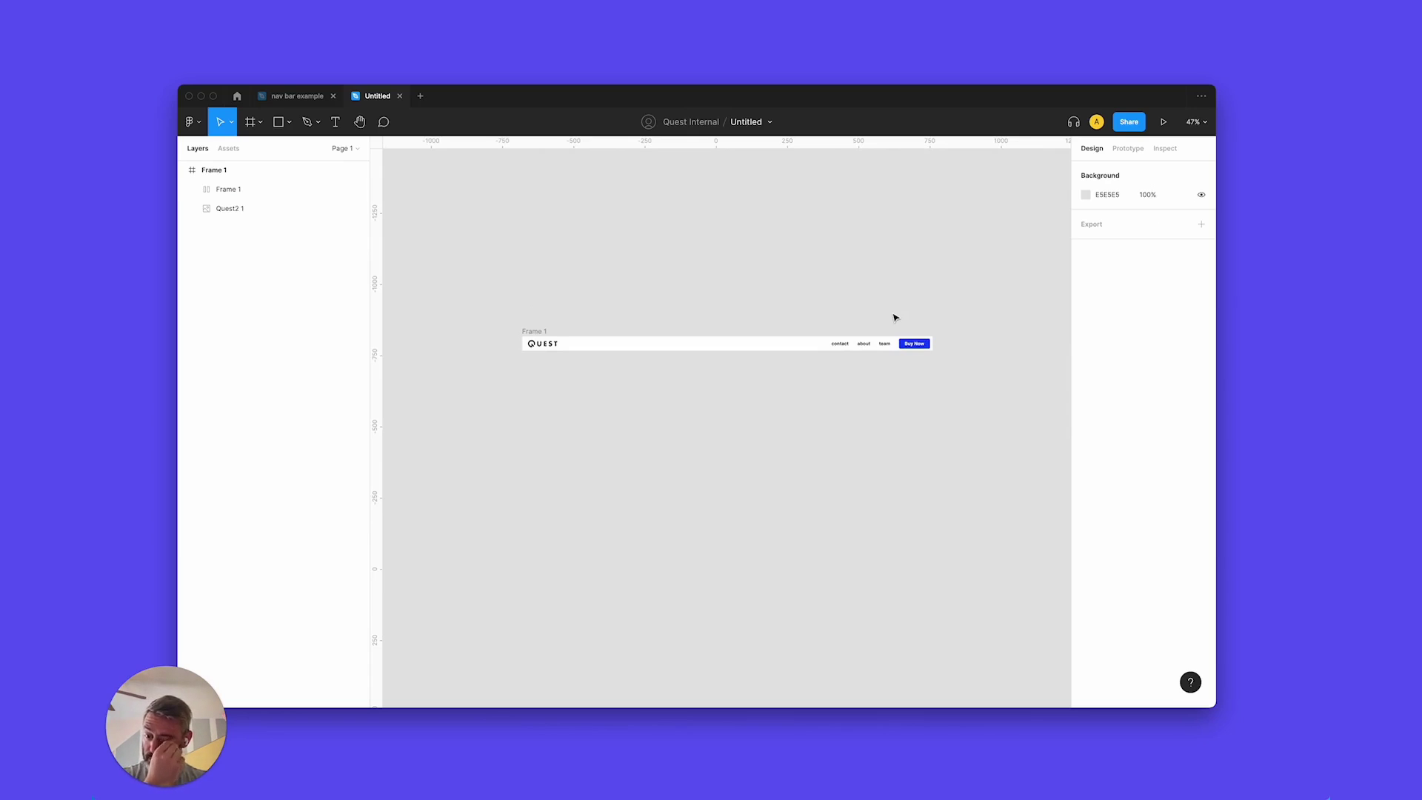
Group the Quest2 1 logo image and add auto layout so it hugs at 103 × 25.
{"action": "left_click", "coordinate": [554, 346]}
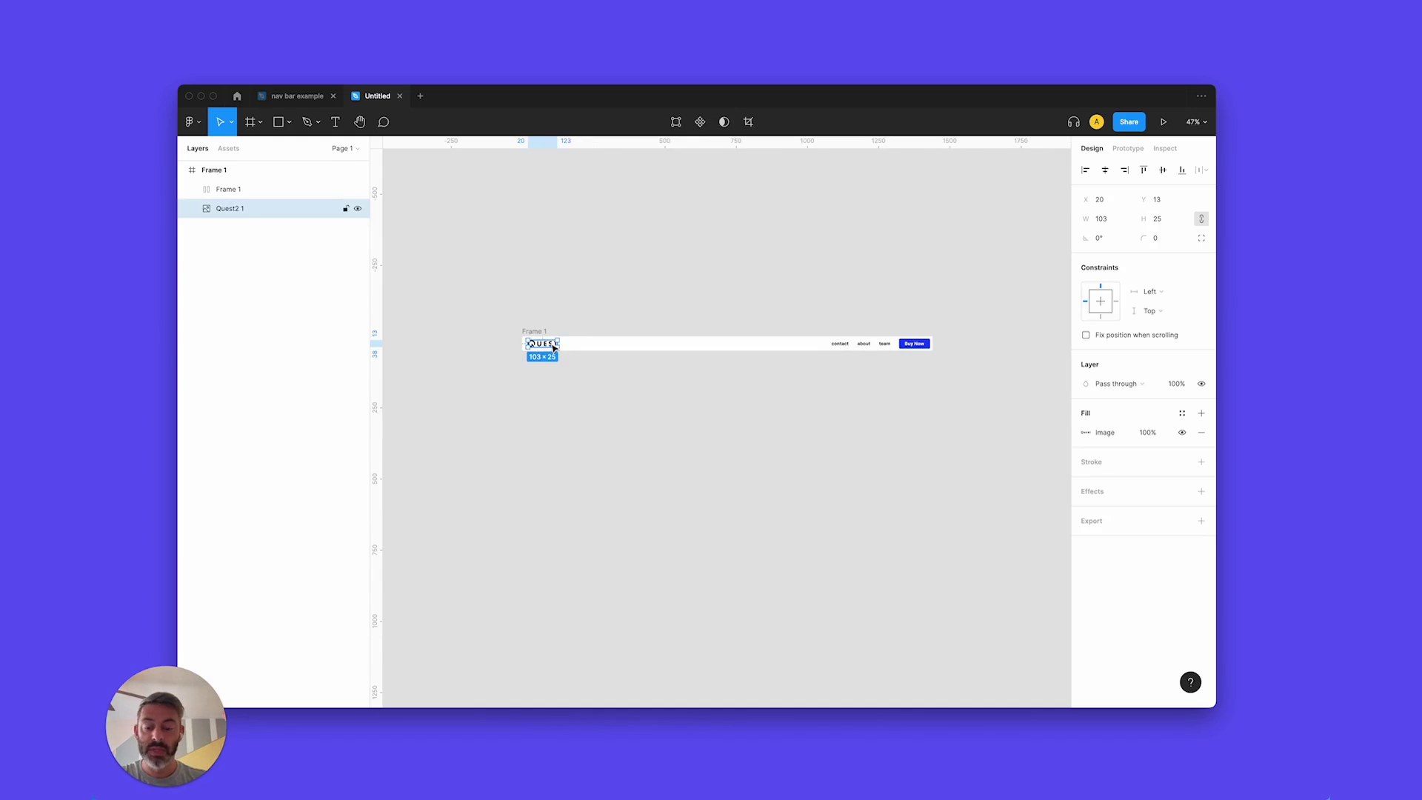
{"action": "key", "text": "super+g"}
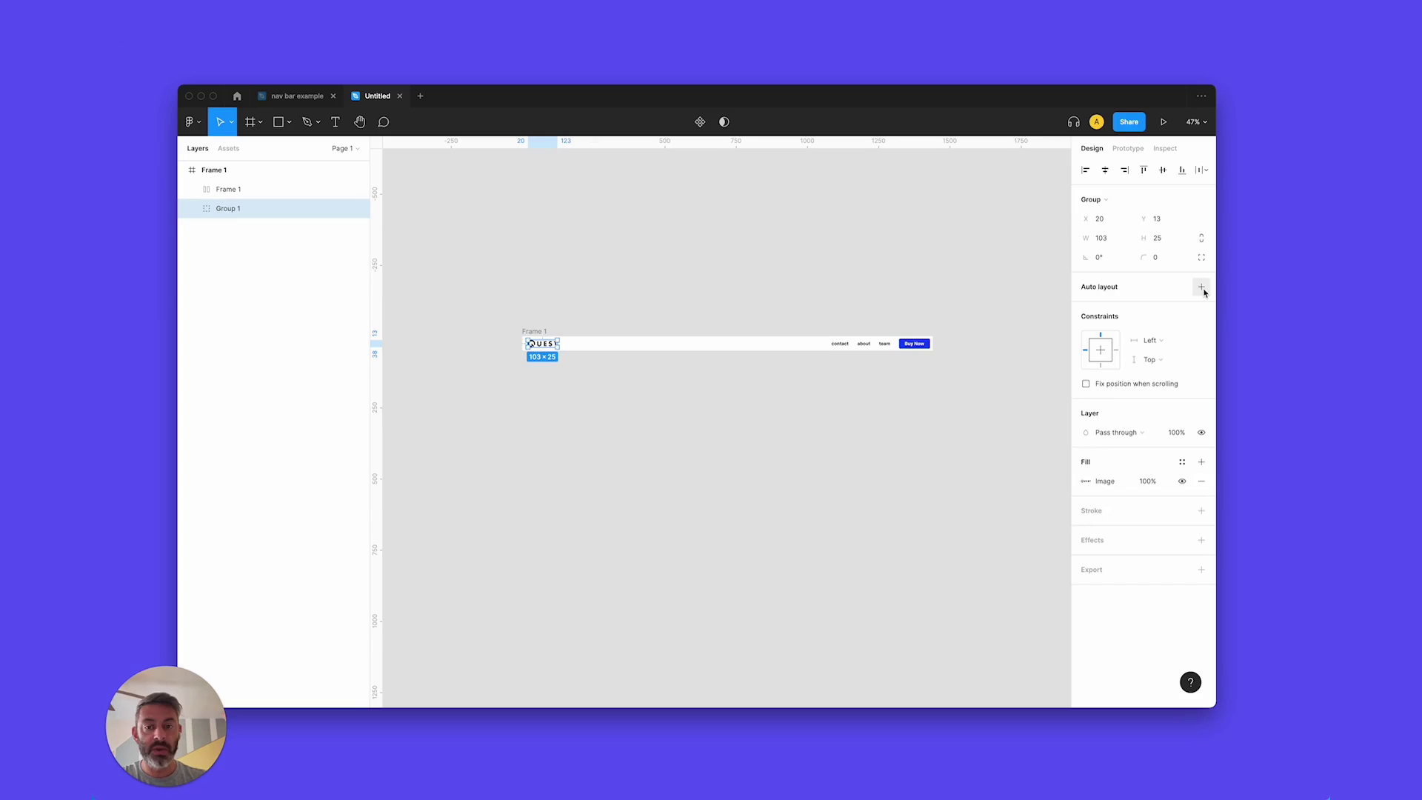
{"action": "left_click", "coordinate": [1201, 287]}
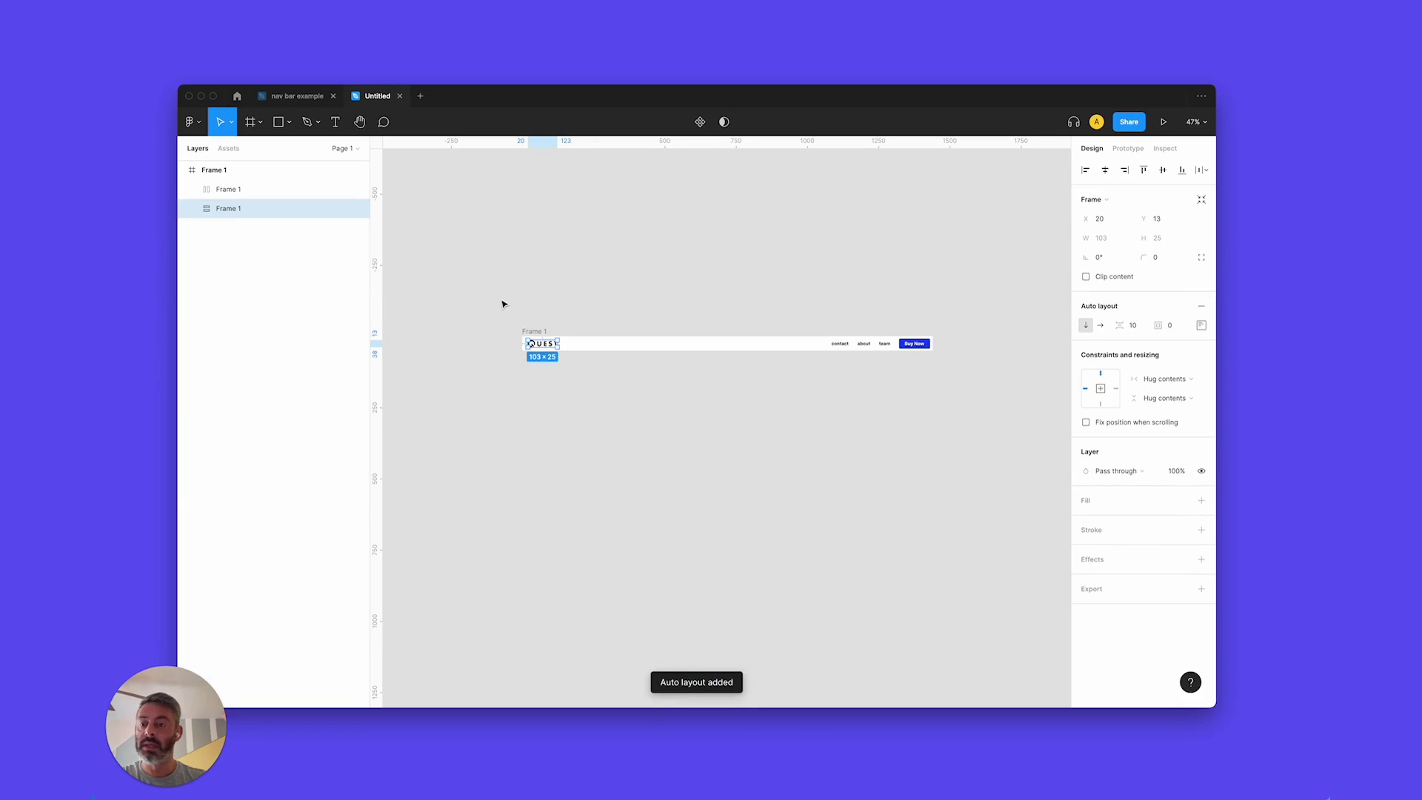
{"action": "scroll", "coordinate": [570, 334], "scroll_direction": "up", "scroll_amount": 5}
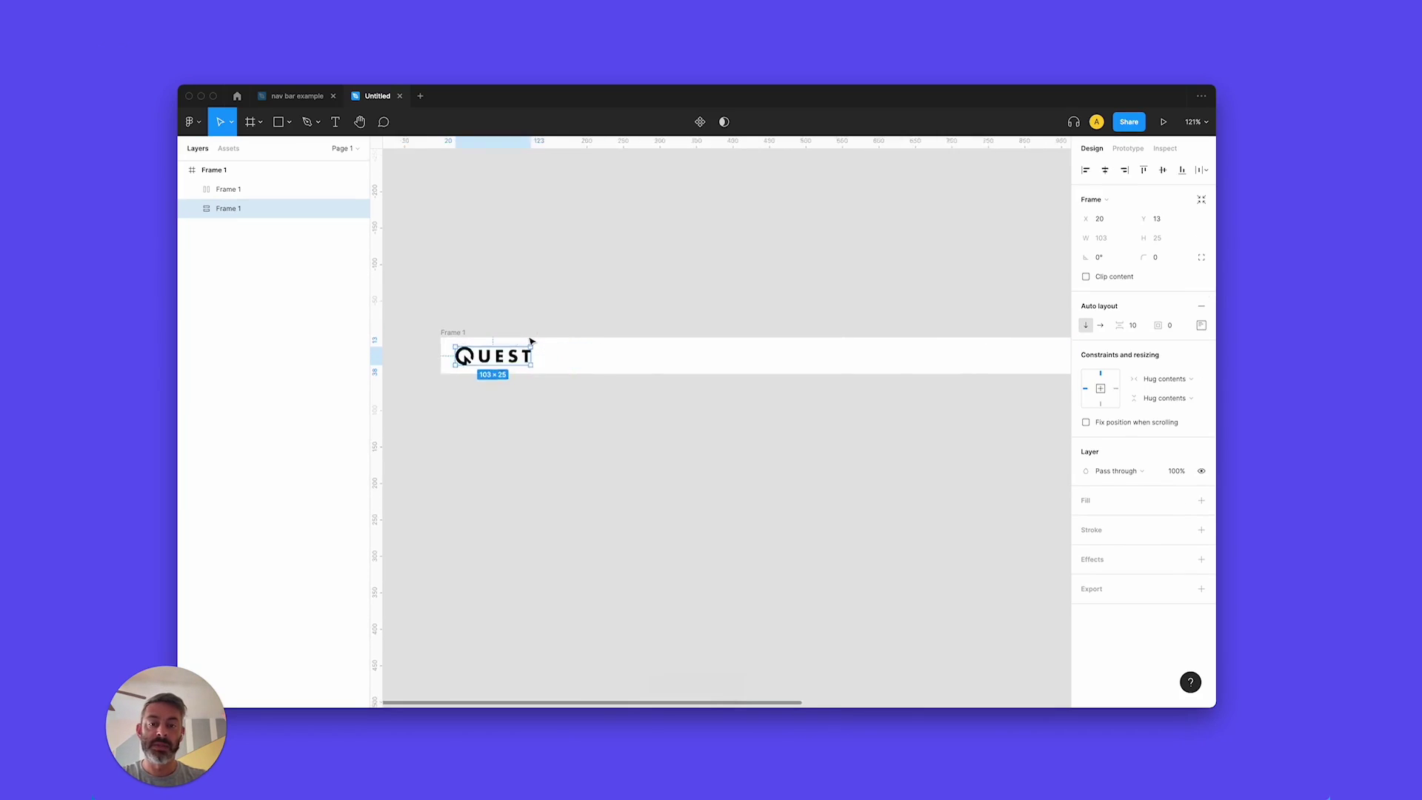
{"action": "scroll", "coordinate": [530, 341], "scroll_direction": "right", "scroll_amount": 2}
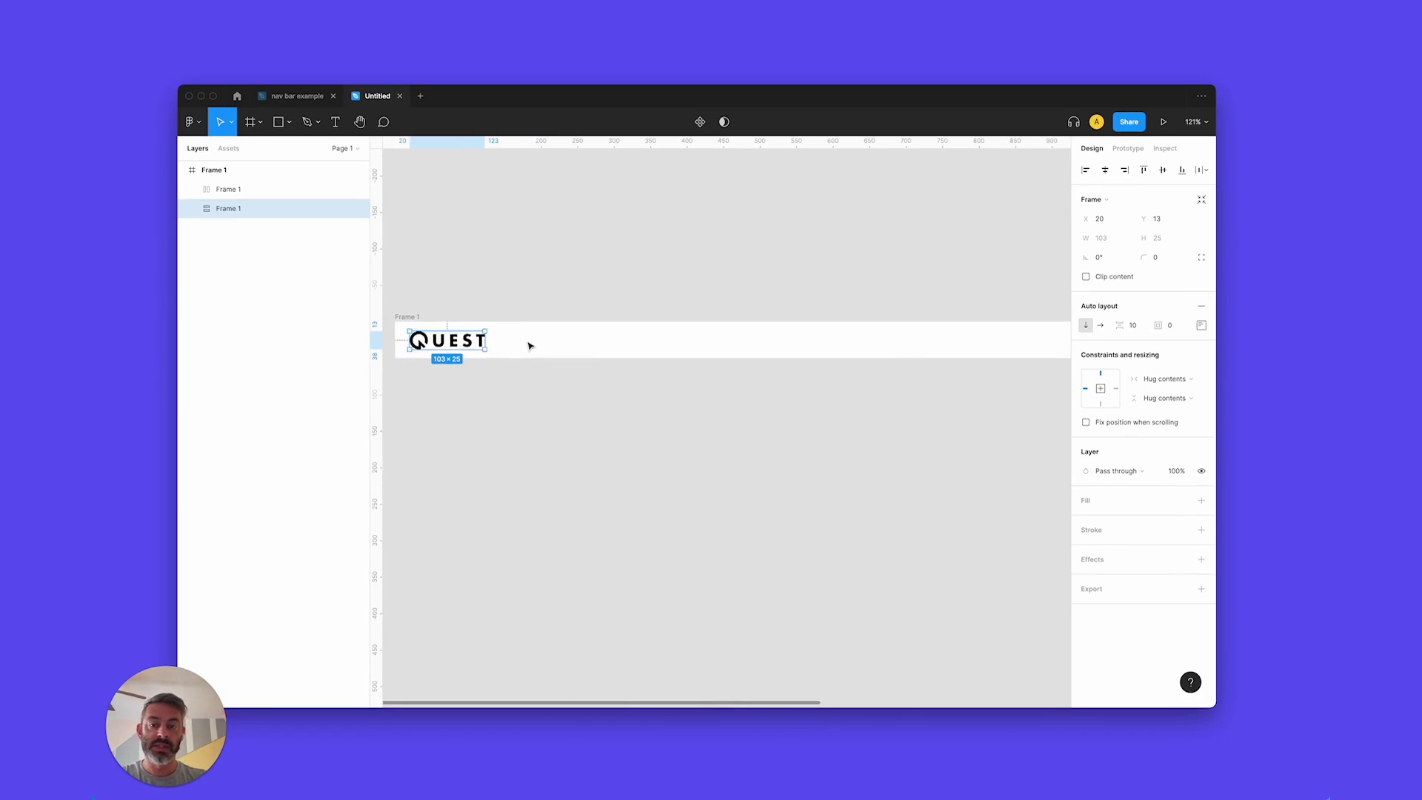
Rename the logo frame 'left side' and the links-and-button frame 'right side'.
{"action": "double_click", "coordinate": [237, 211]}
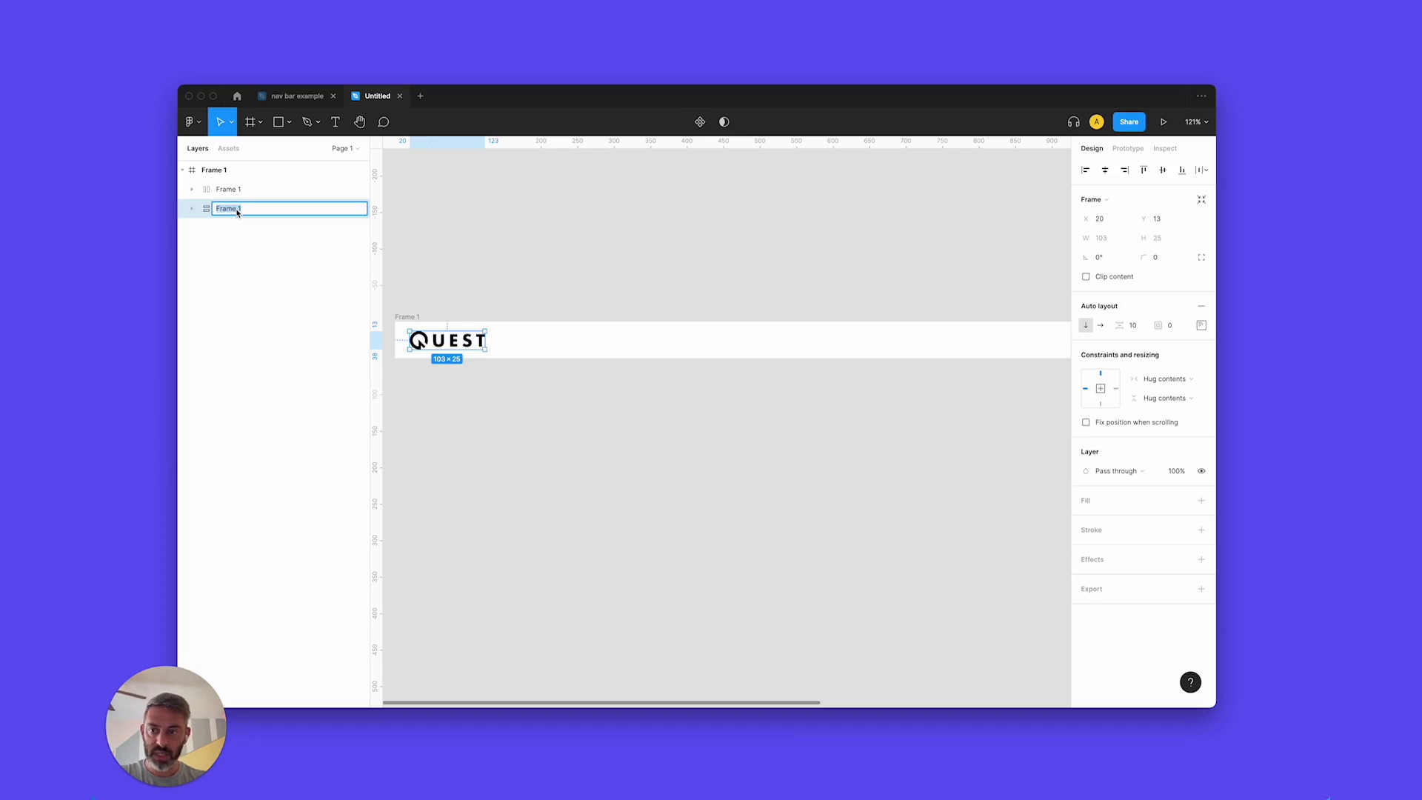
{"action": "type", "text": "left side"}
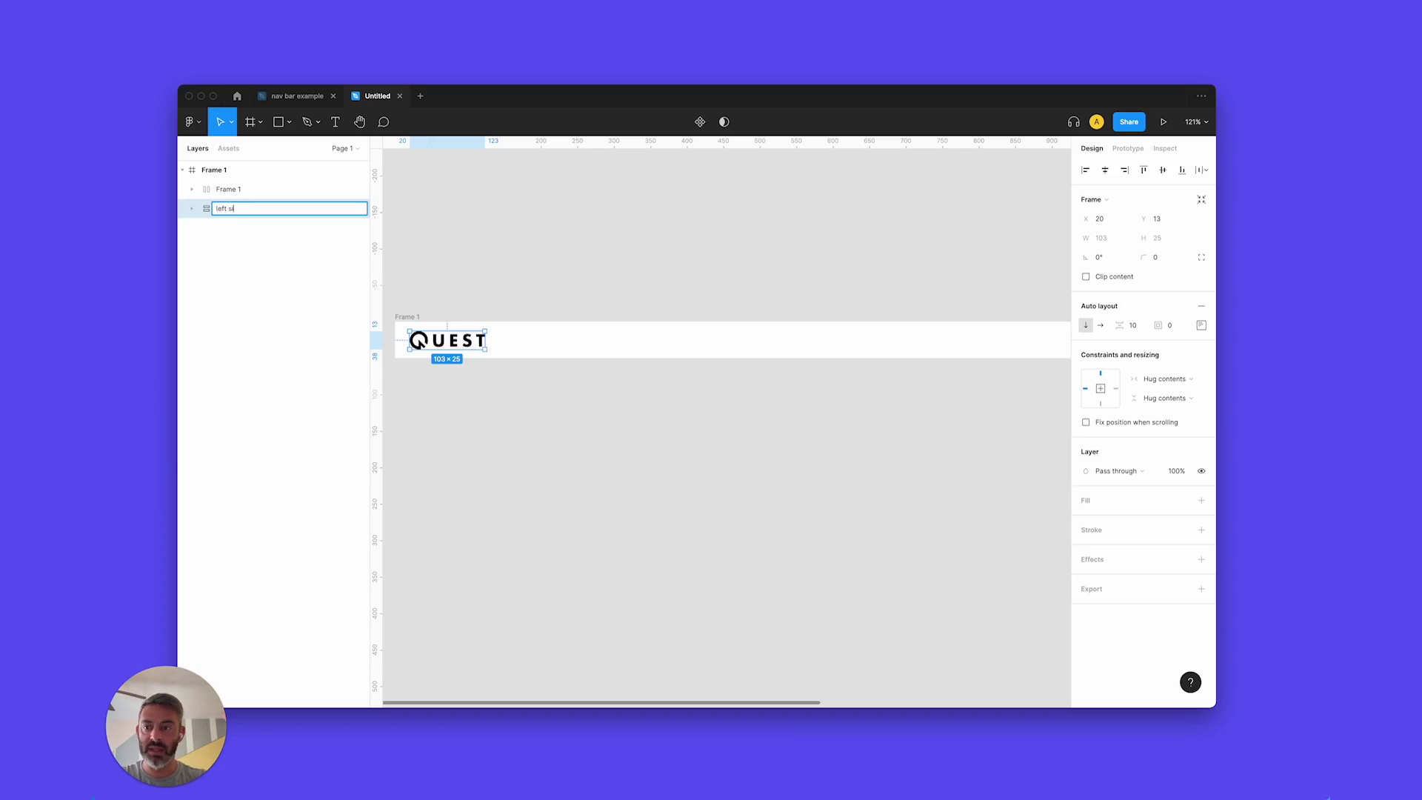
{"action": "key", "text": "Return"}
{"action": "left_click", "coordinate": [232, 189]}
{"action": "double_click", "coordinate": [231, 189]}
{"action": "type", "text": "r"}
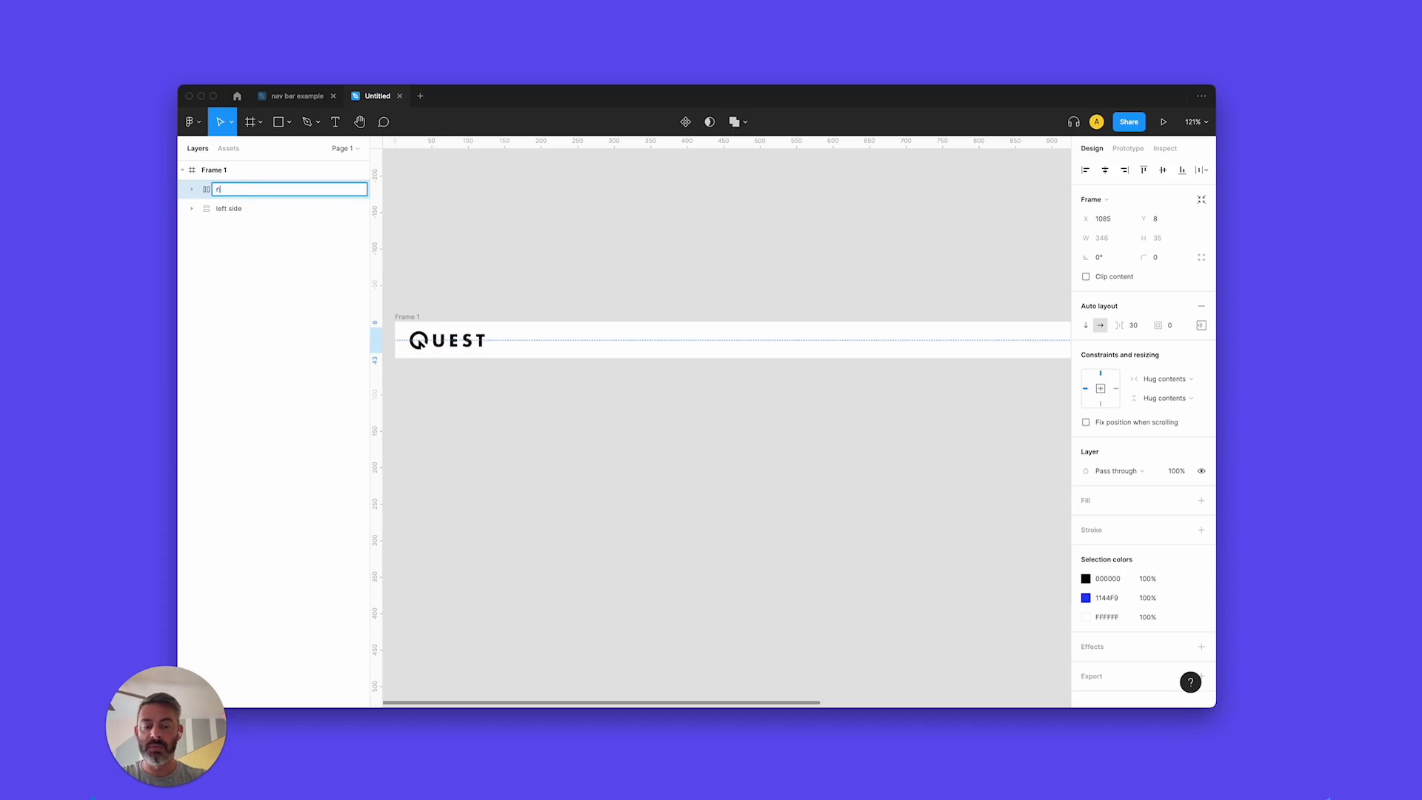
{"action": "type", "text": "ight side"}
{"action": "key", "text": "Return"}
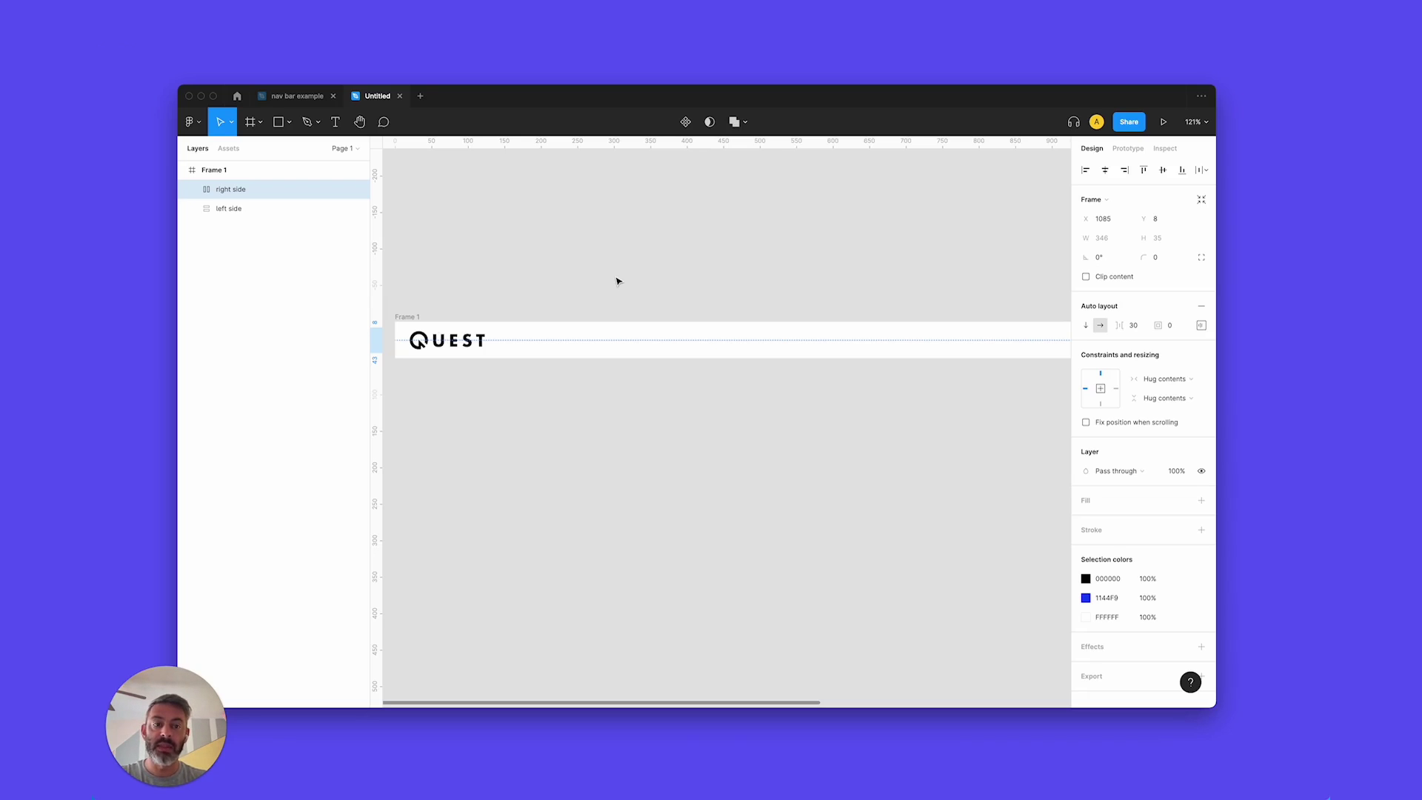
{"action": "key", "text": "shift+2"}
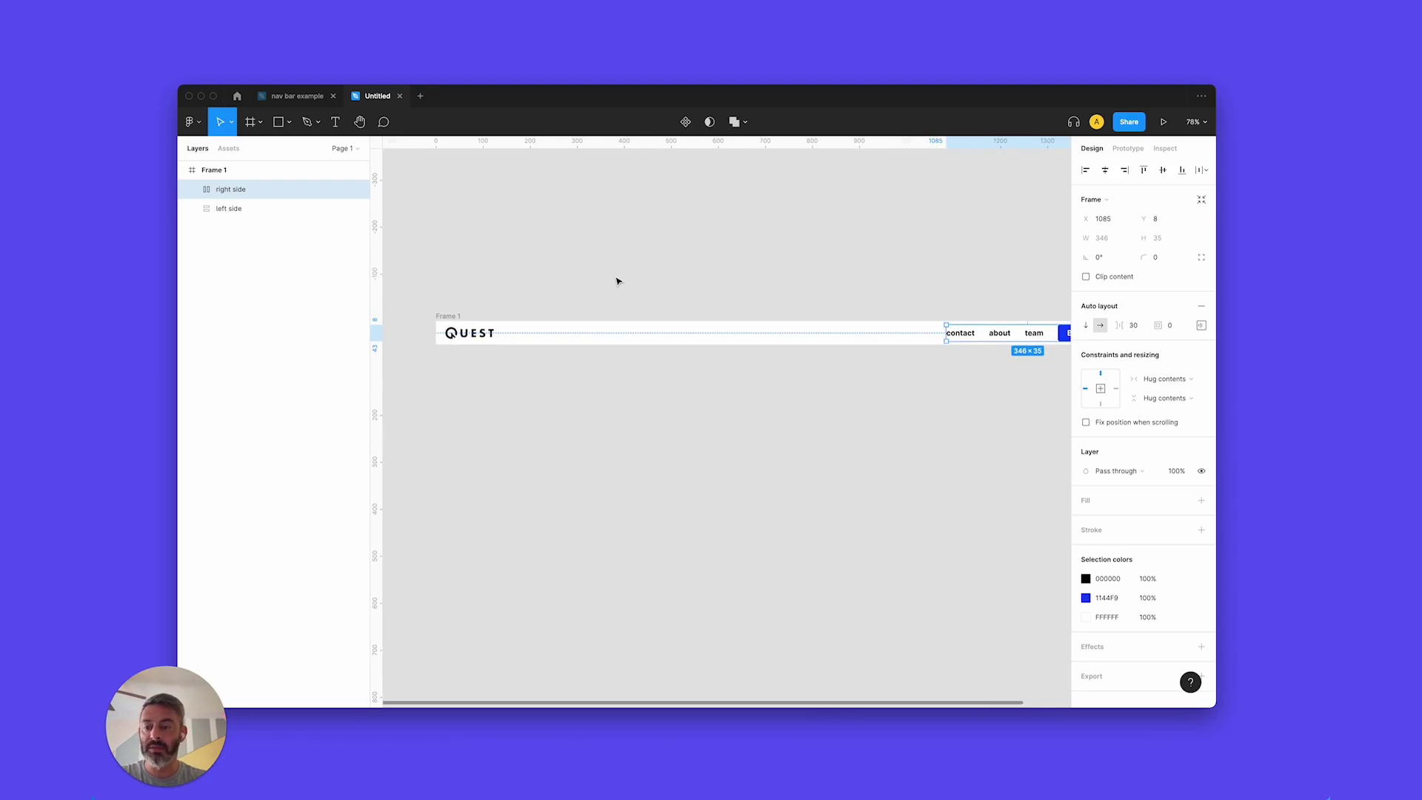
{"action": "scroll", "coordinate": [618, 281], "scroll_direction": "right", "scroll_amount": 2}
{"action": "scroll", "coordinate": [619, 280], "scroll_direction": "up", "scroll_amount": 1}
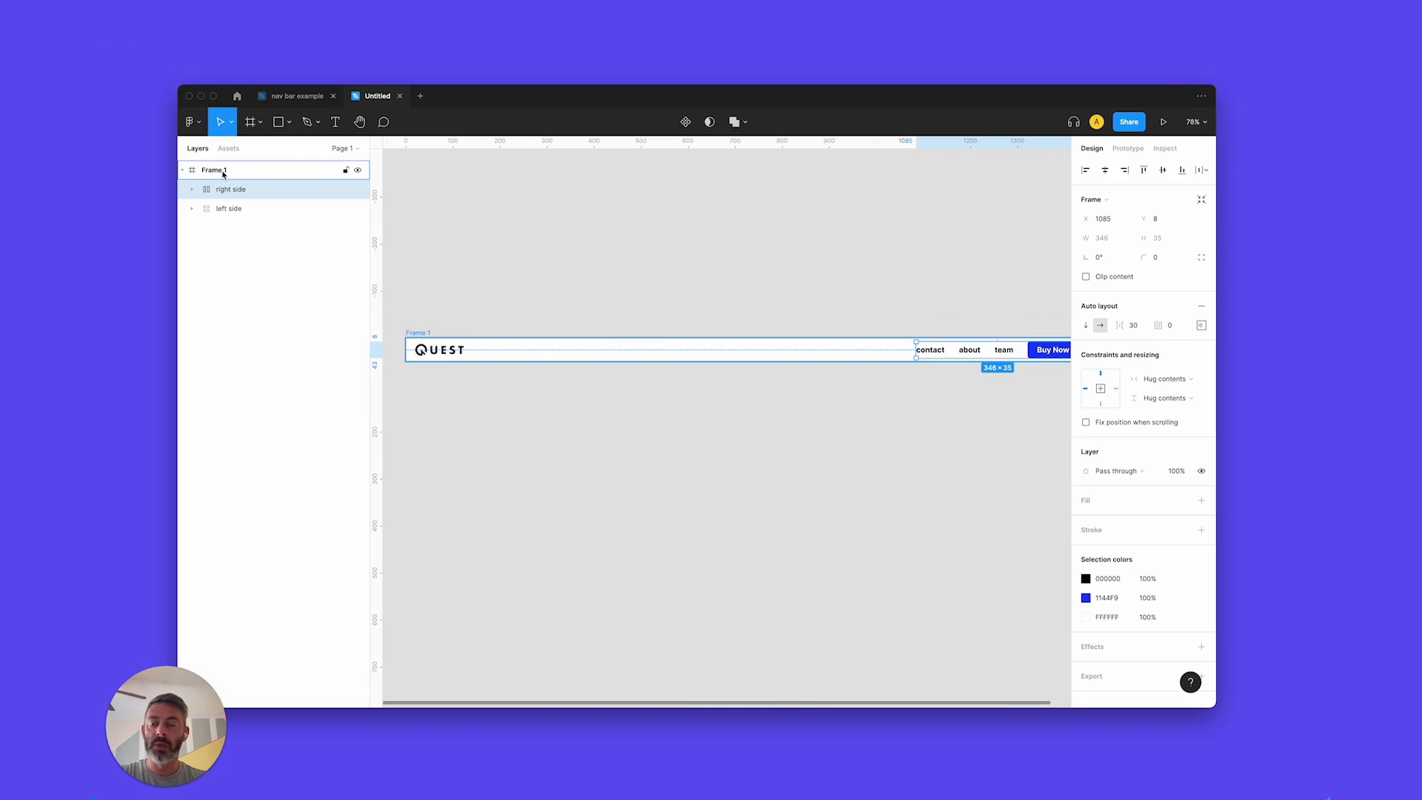
Rename Frame 1 to 'nav bar' in Layers and apply auto layout to it.
{"action": "left_click", "coordinate": [220, 174]}
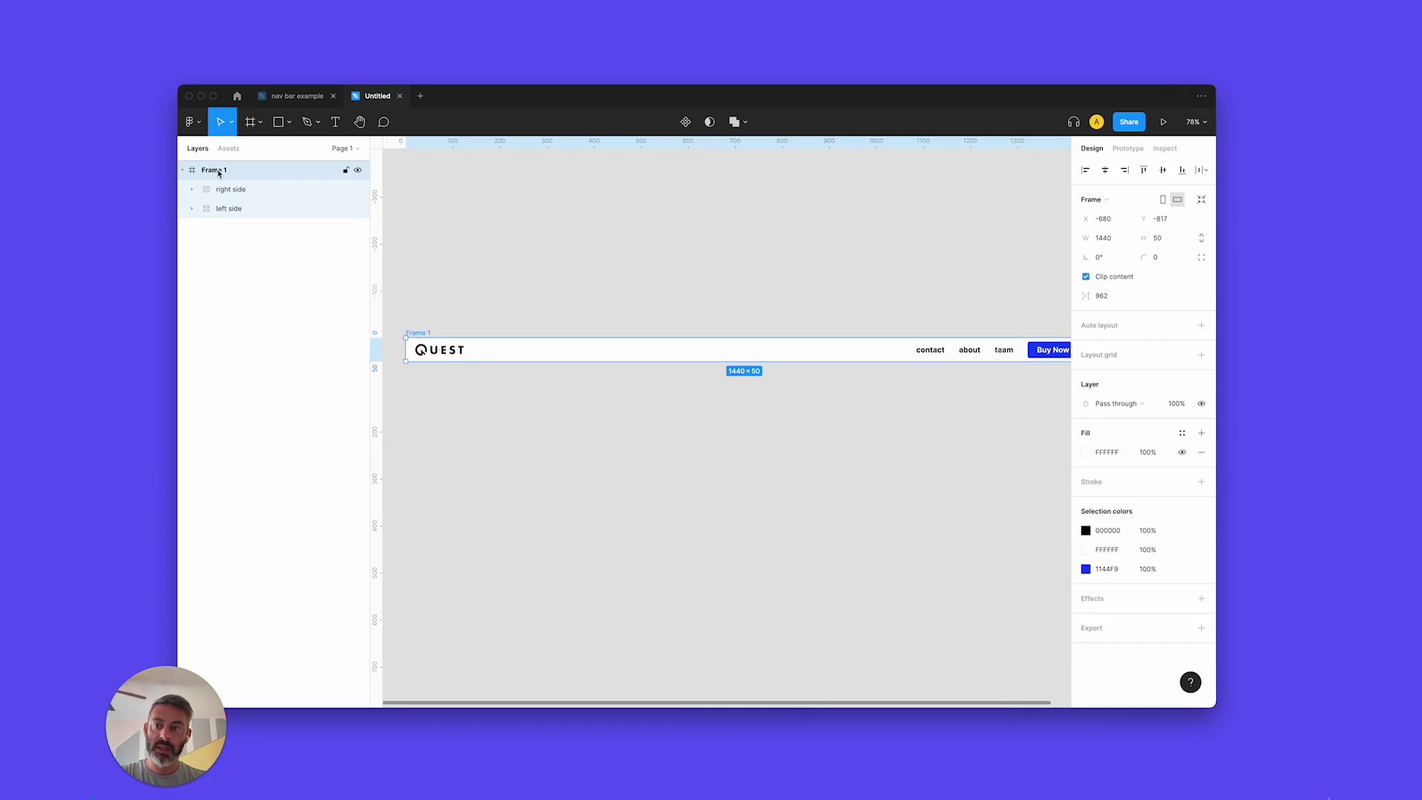
{"action": "double_click", "coordinate": [219, 174]}
{"action": "type", "text": "nav bar"}
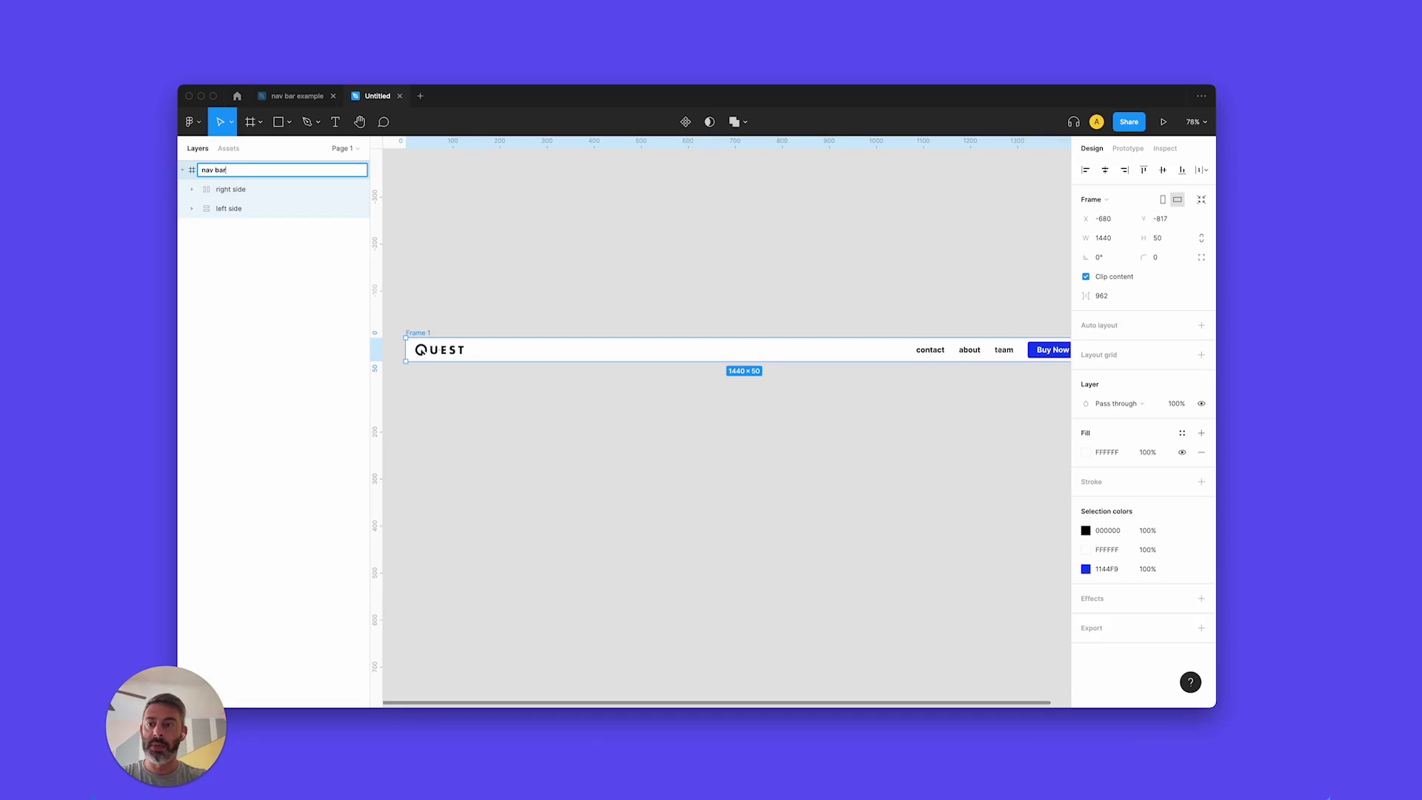
{"action": "key", "text": "Return"}
{"action": "scroll", "coordinate": [922, 317], "scroll_direction": "right", "scroll_amount": 2}
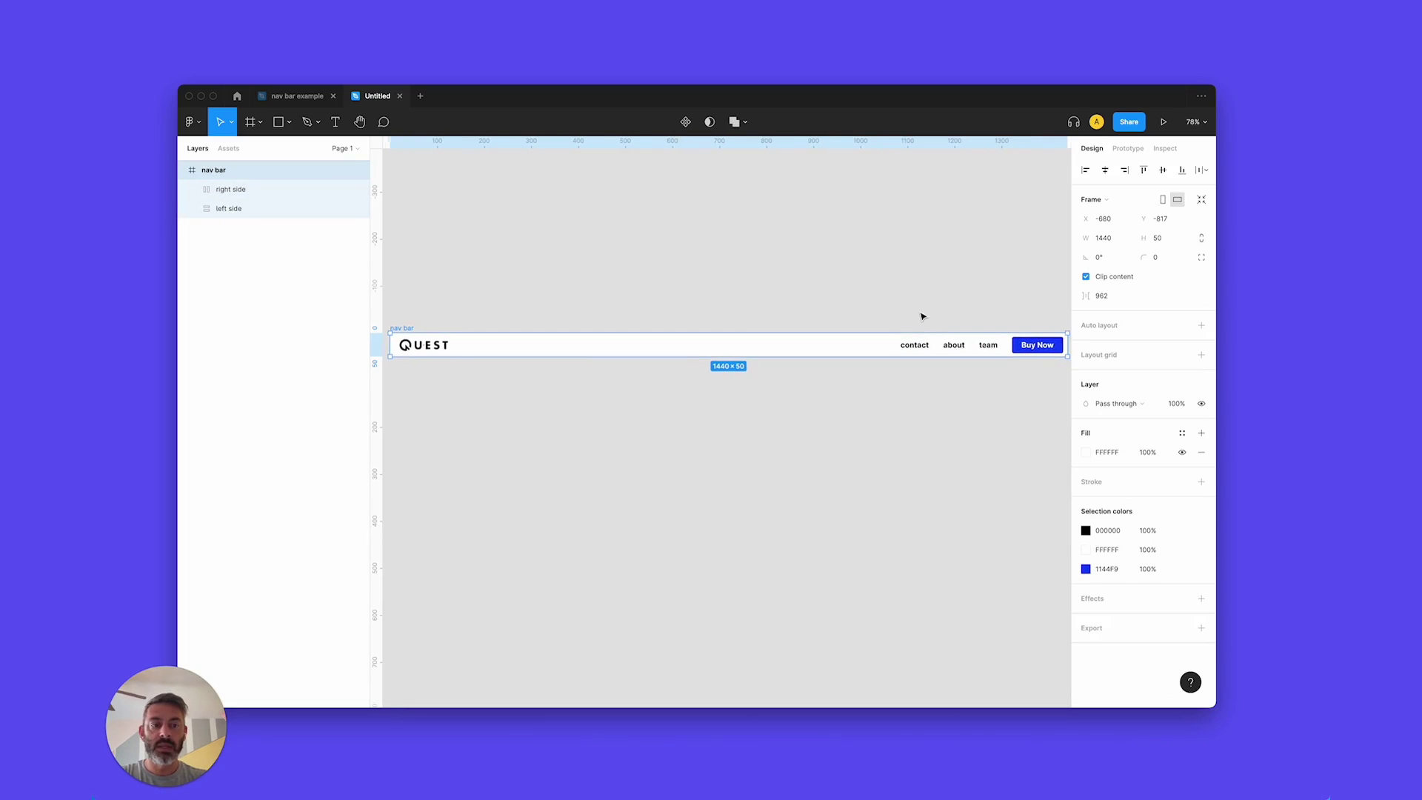
{"action": "left_click", "coordinate": [1200, 326]}
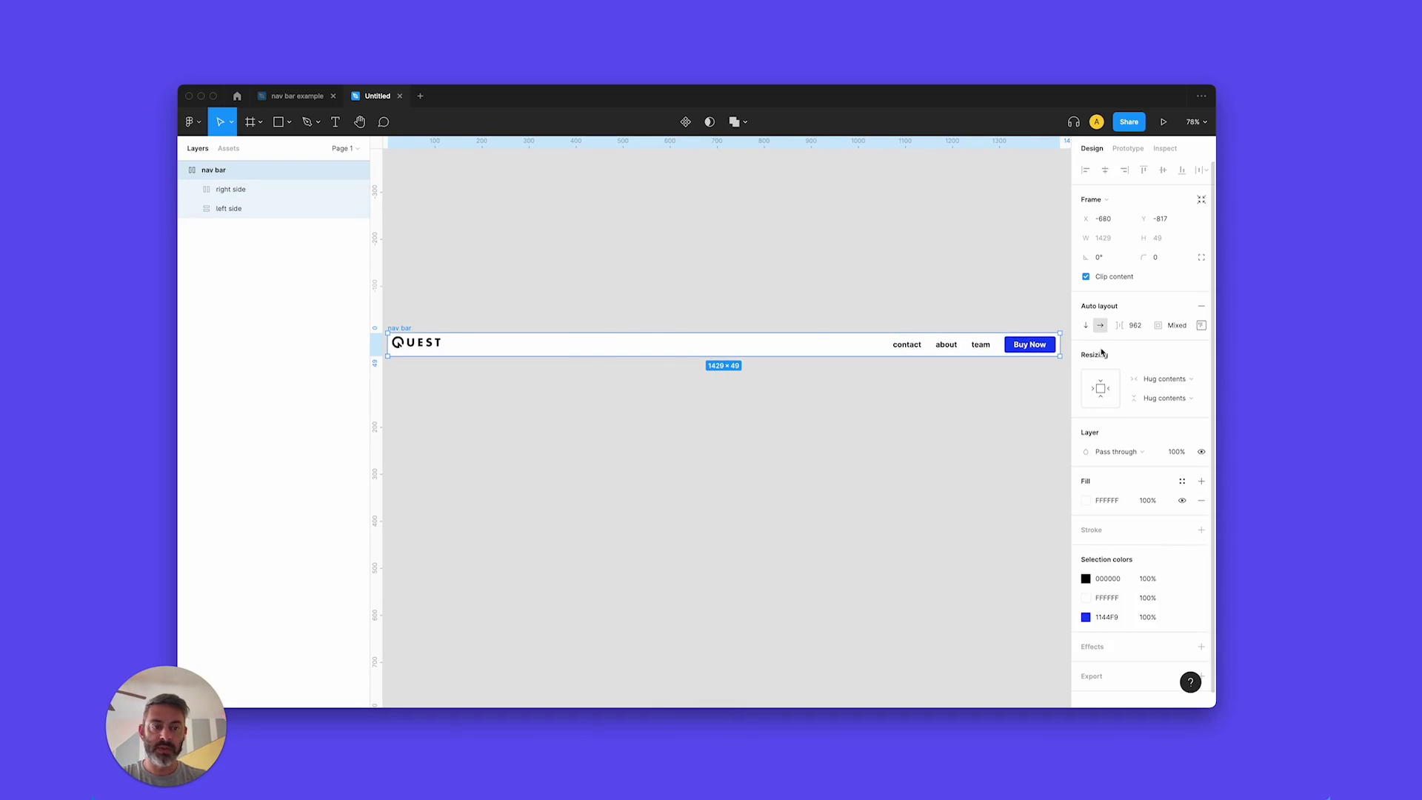
Test-resize the nav bar, undo it, and centre its contents vertically.
{"action": "left_click_drag", "start_coordinate": [1059, 348], "coordinate": [893, 366]}
{"action": "key", "text": "super+z"}
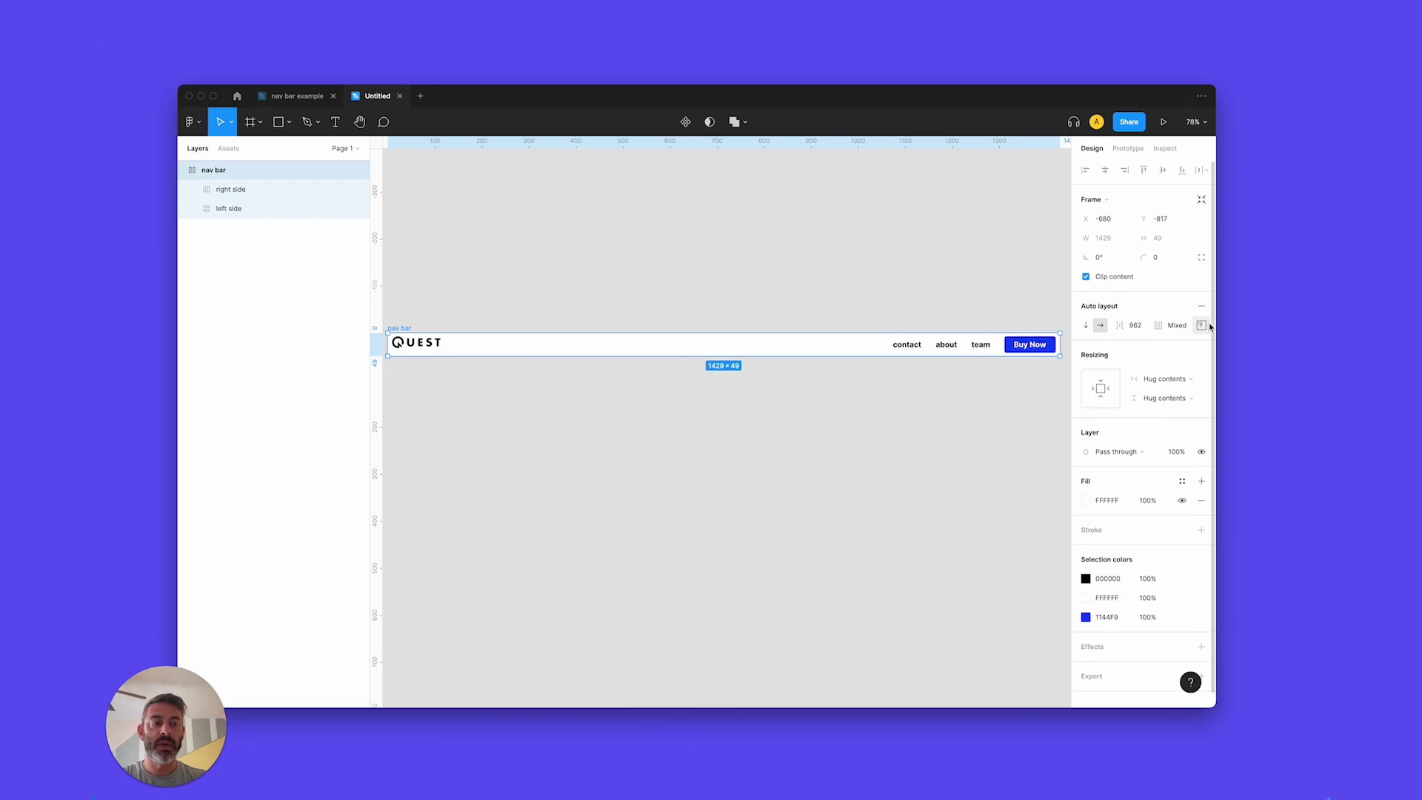
{"action": "left_click", "coordinate": [1206, 326]}
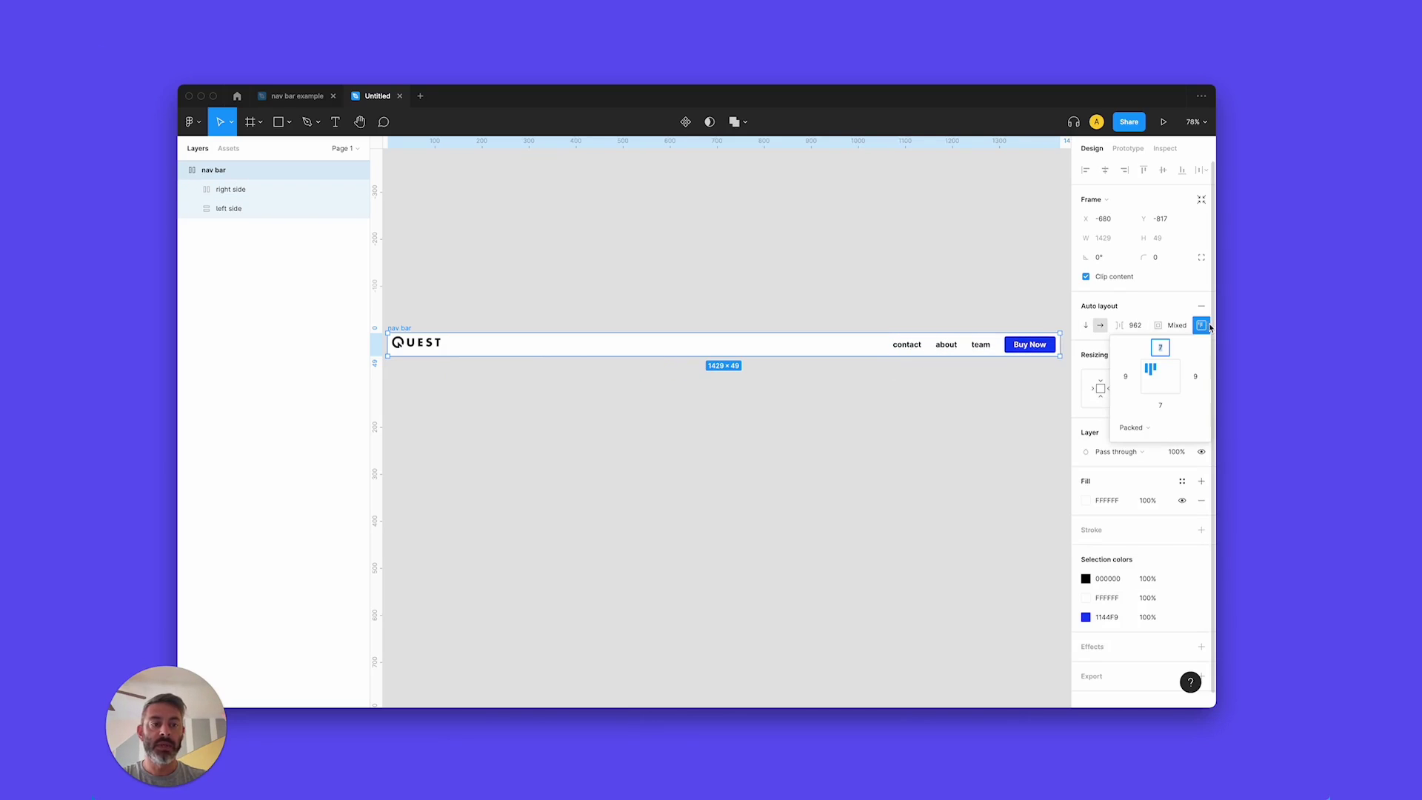
{"action": "left_click", "coordinate": [1159, 379]}
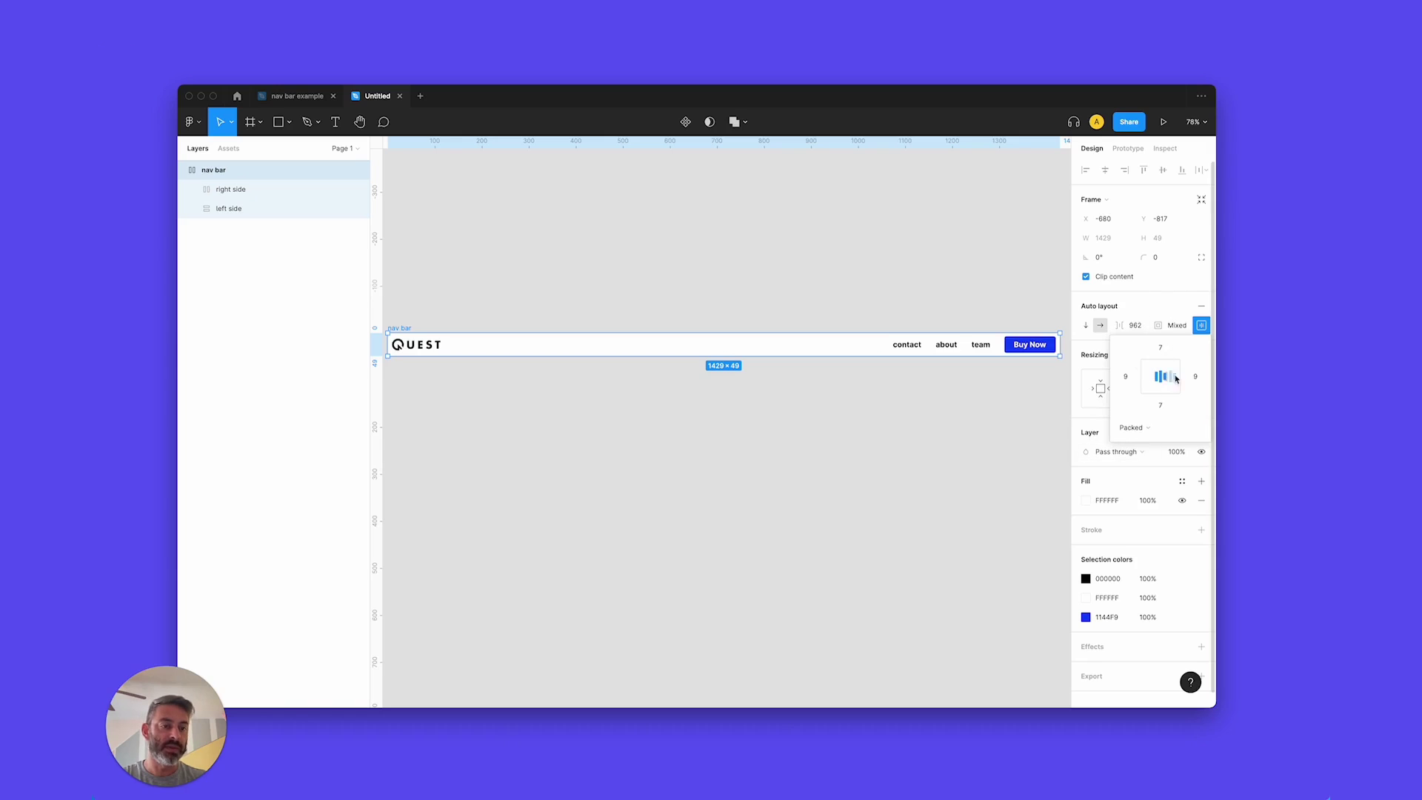
{"action": "left_click", "coordinate": [1174, 318]}
Switch the nav bar spacing from Packed to Space between and test the resize.
{"action": "left_click", "coordinate": [1175, 319]}
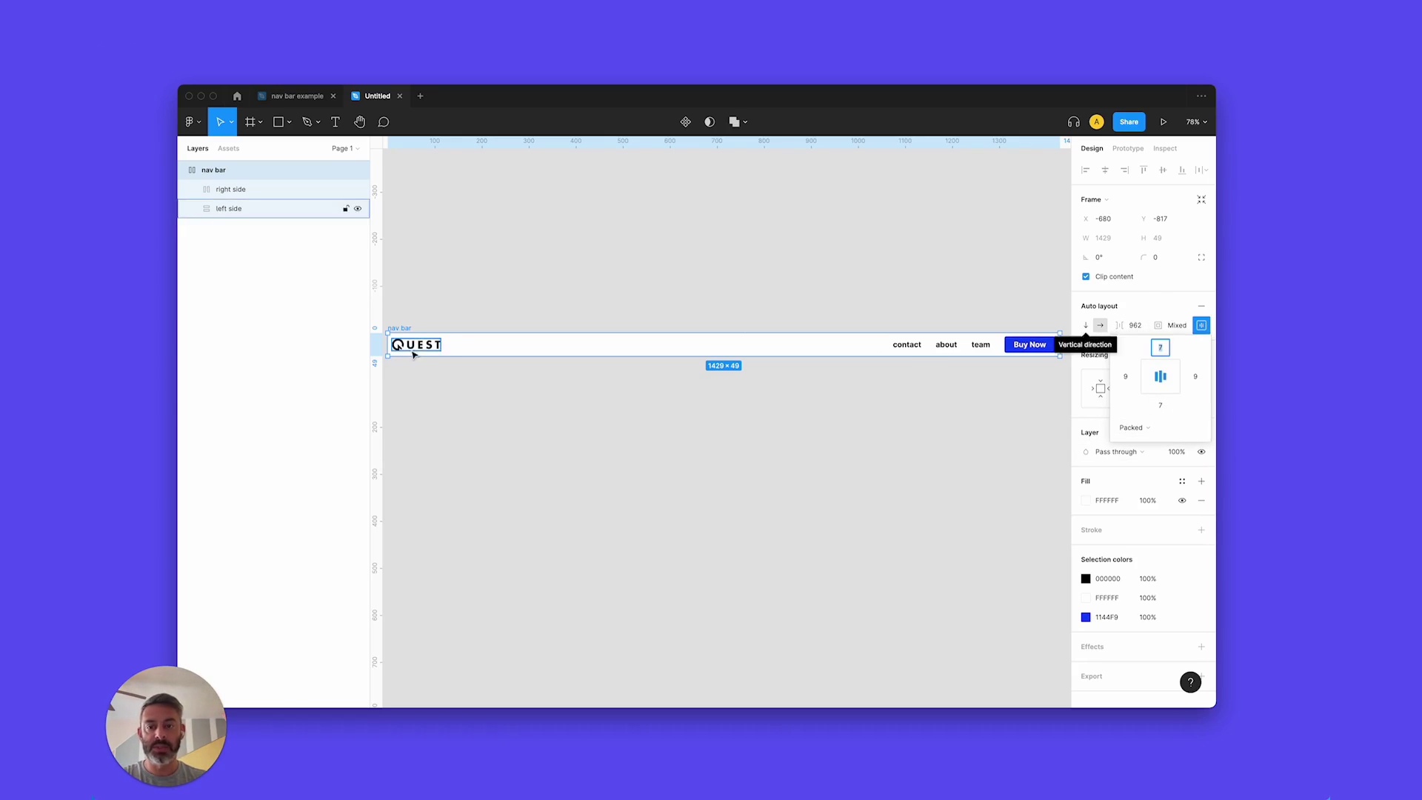
{"action": "left_click", "coordinate": [1170, 428]}
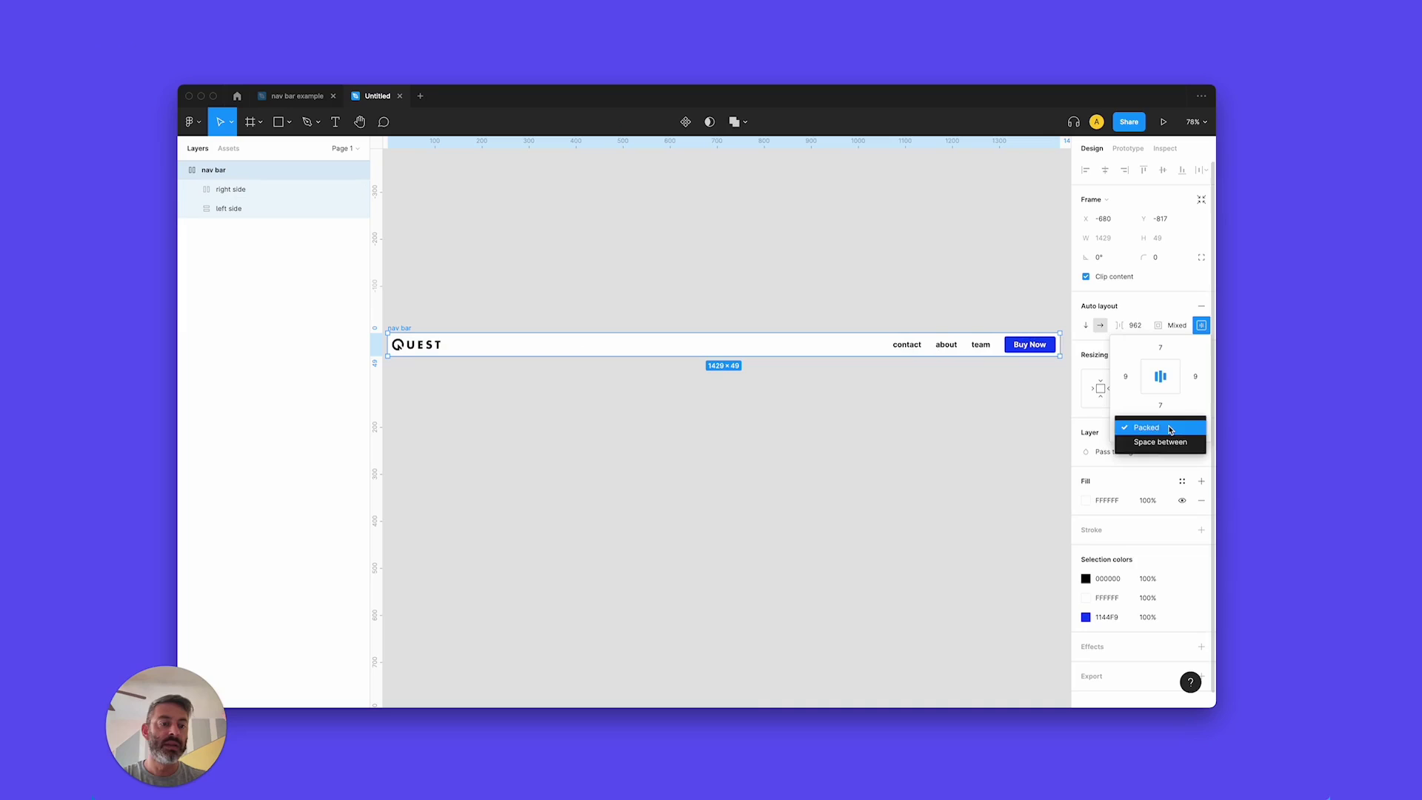
{"action": "left_click", "coordinate": [1160, 442]}
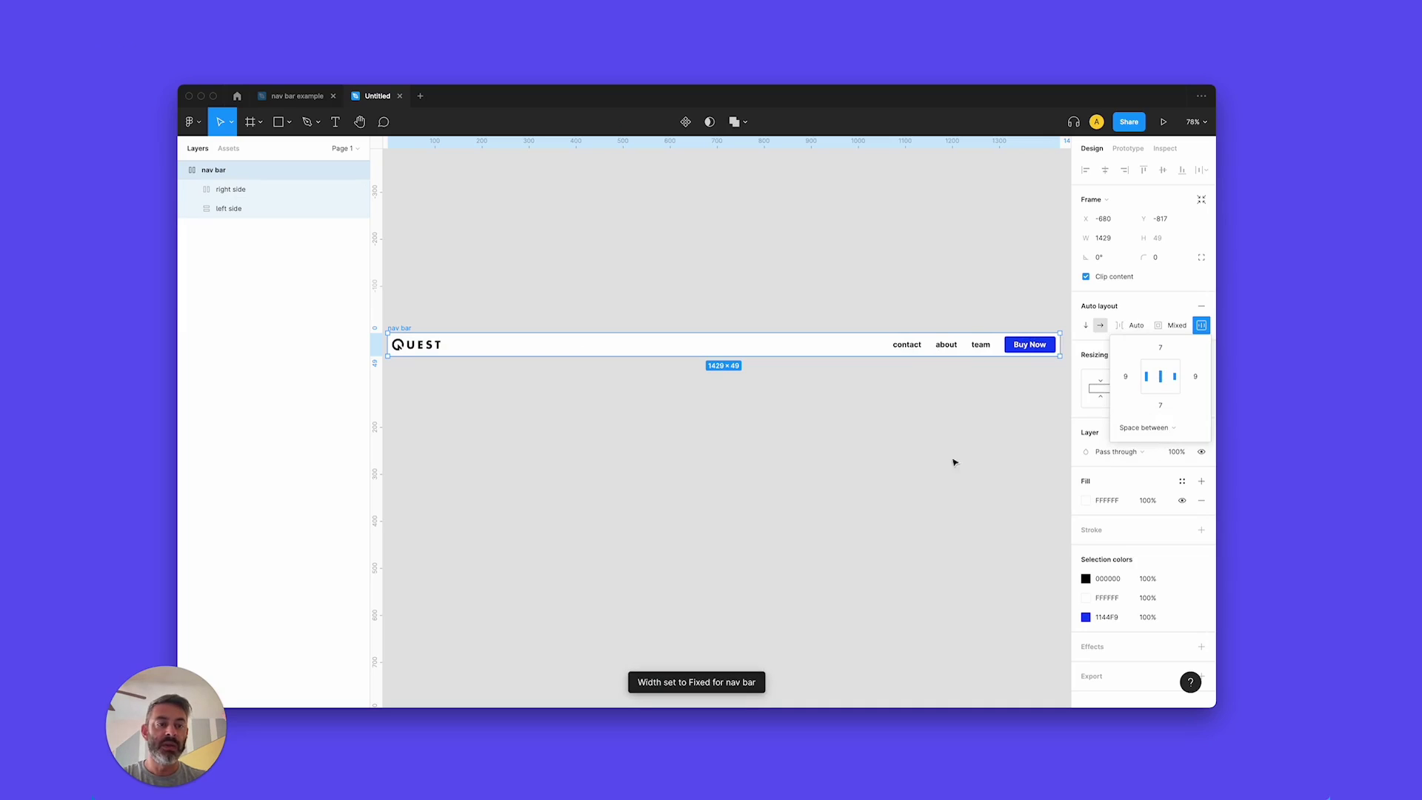
{"action": "left_click", "coordinate": [992, 453]}
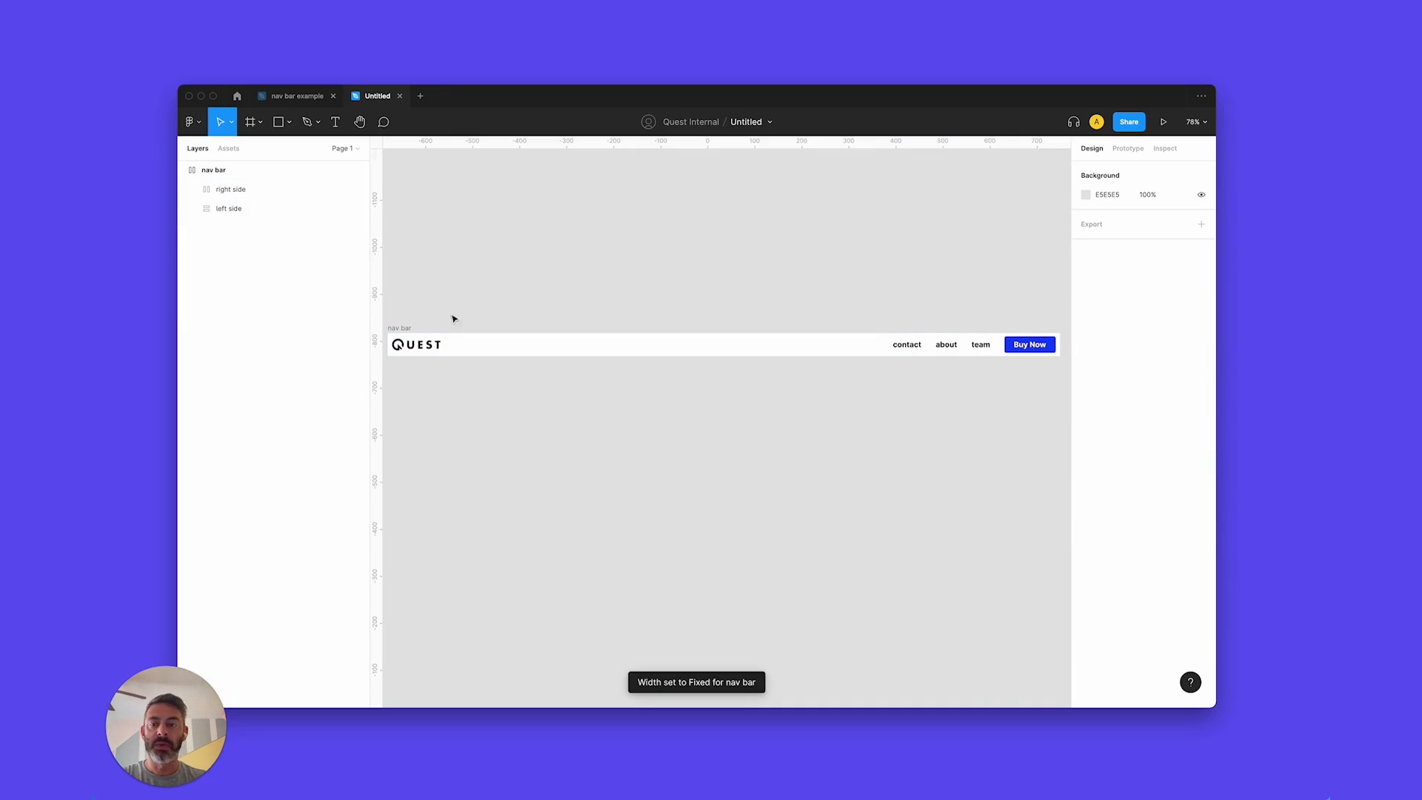
{"action": "left_click", "coordinate": [404, 328]}
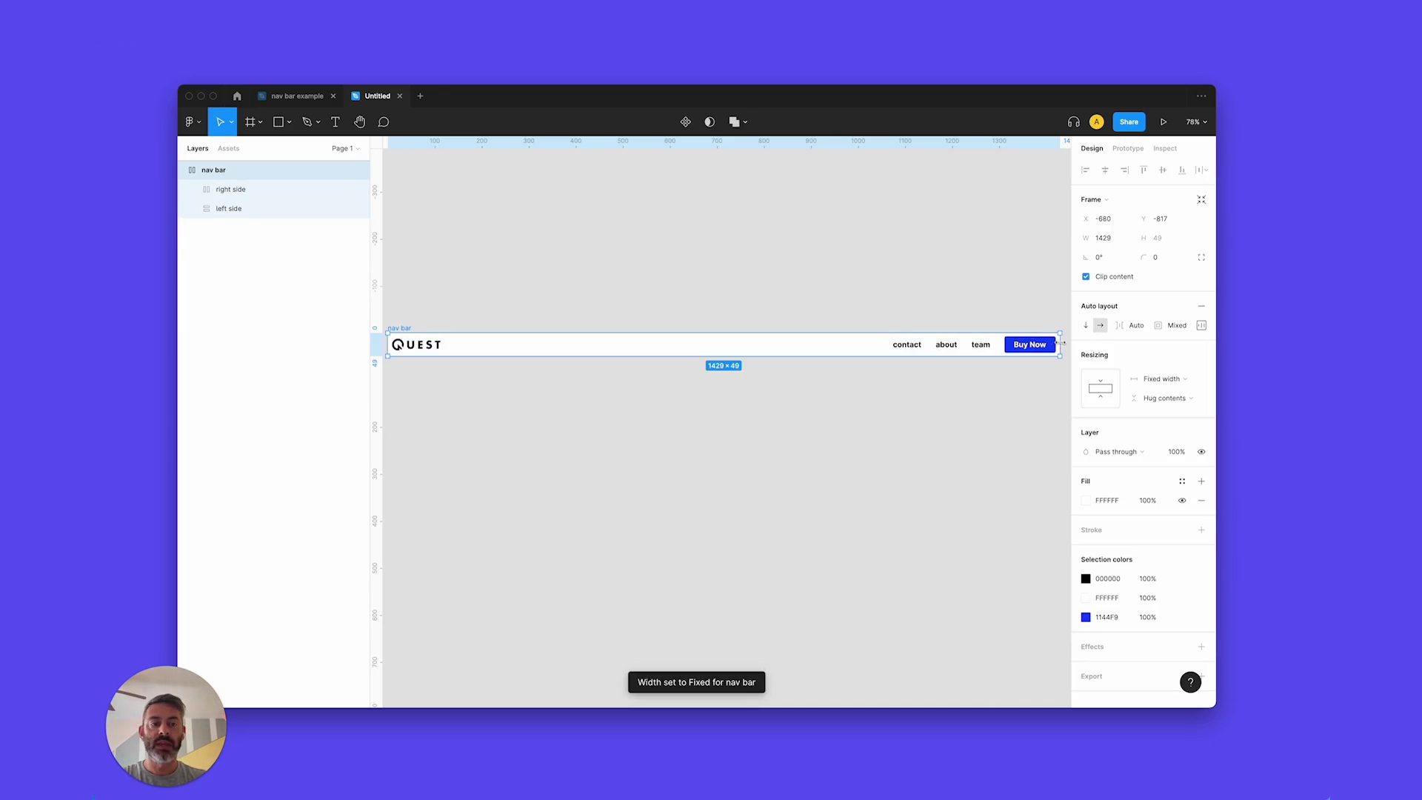
{"action": "left_click_drag", "start_coordinate": [1060, 342], "coordinate": [1060, 342]}
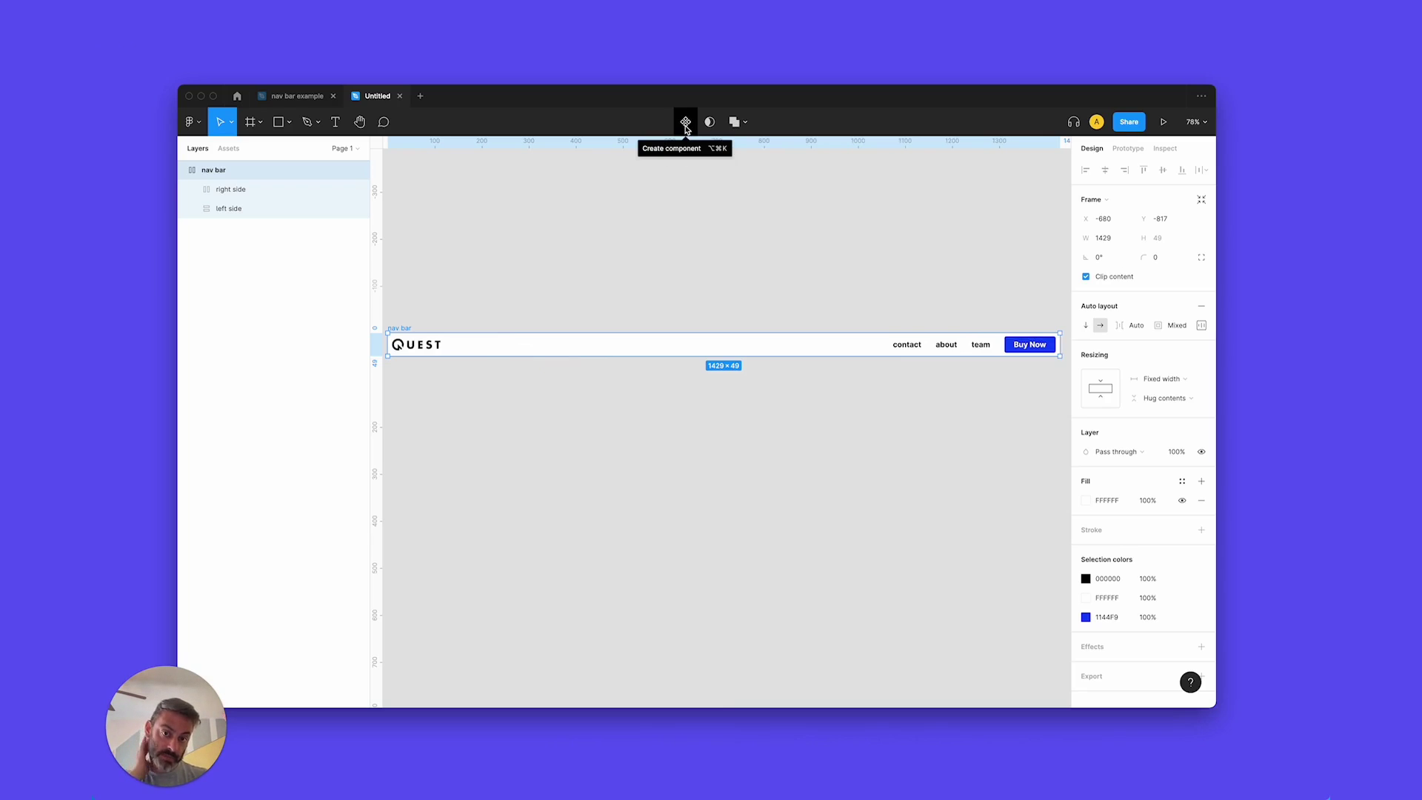
Make the nav bar a component and rename the Buy Now frame (Frame 2) to 'button'.
{"action": "left_click", "coordinate": [685, 123]}
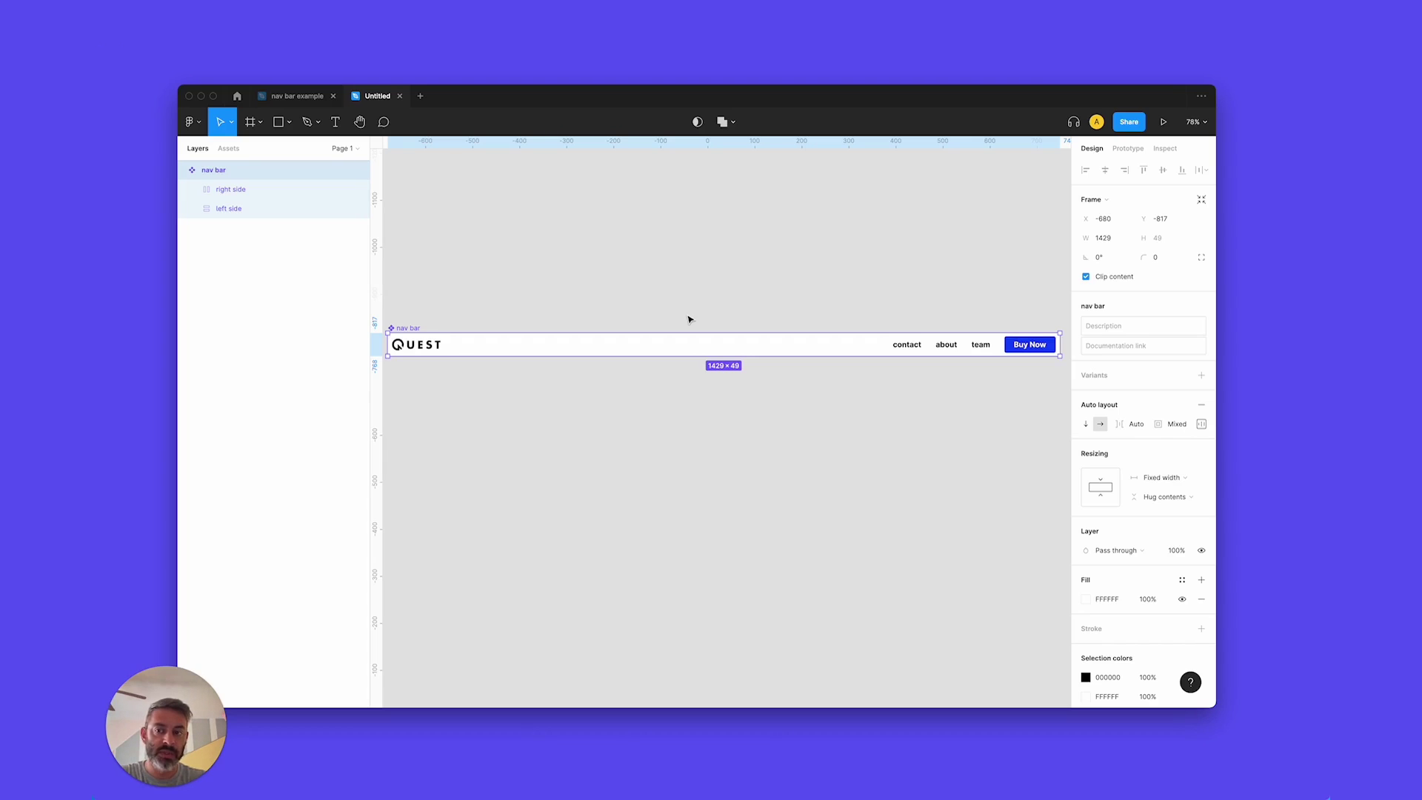
{"action": "left_click", "coordinate": [192, 189]}
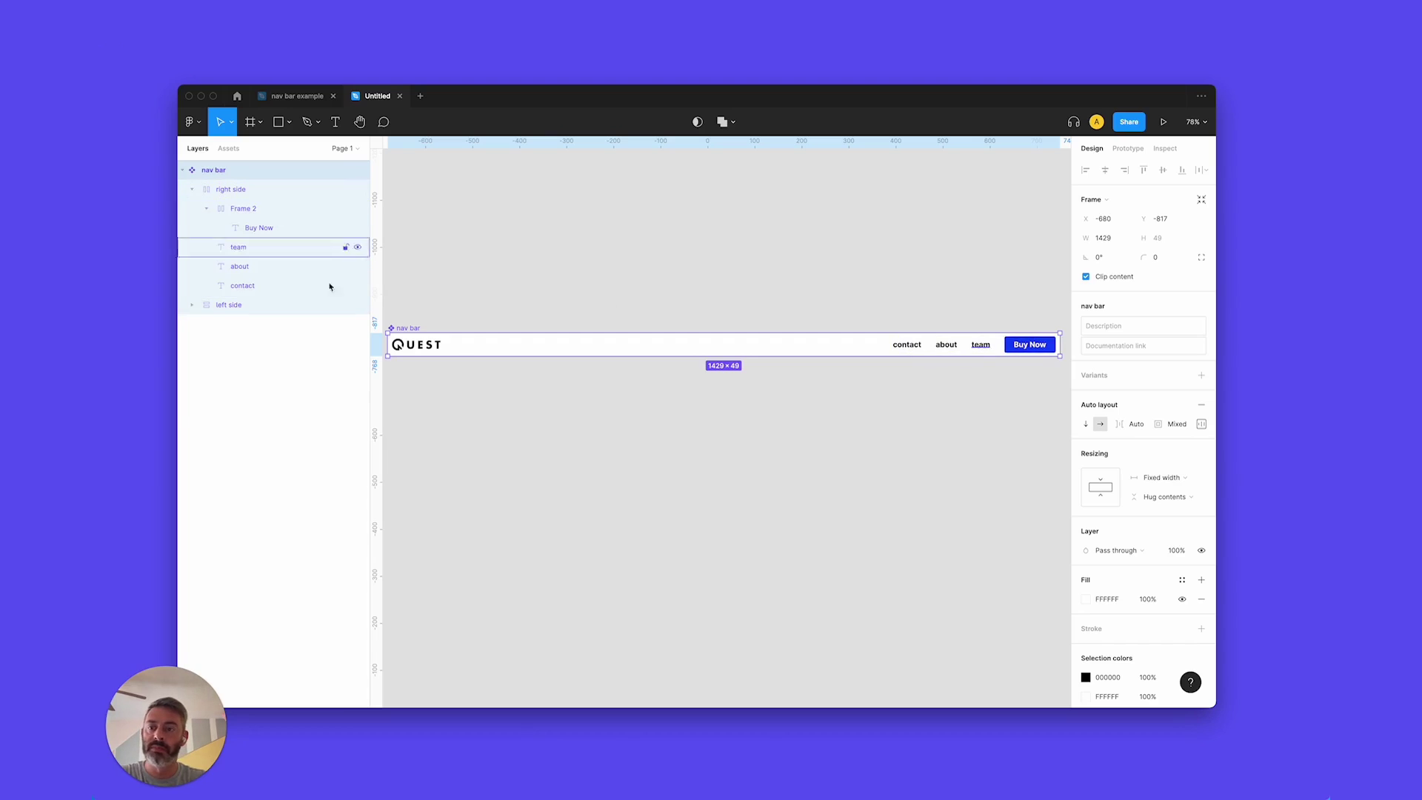
{"action": "left_click", "coordinate": [208, 212]}
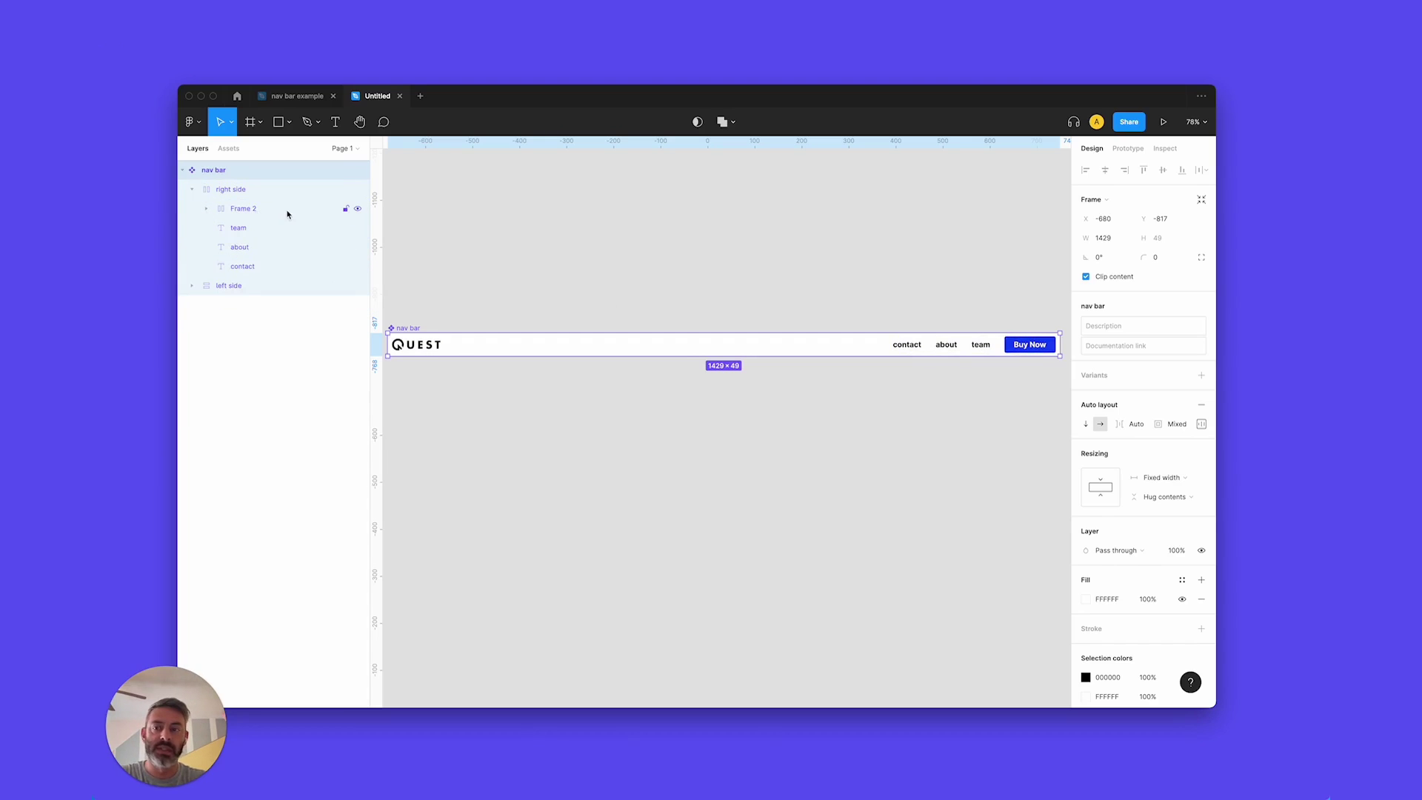
{"action": "left_click", "coordinate": [250, 213]}
{"action": "double_click", "coordinate": [250, 212]}
{"action": "type", "text": "button"}
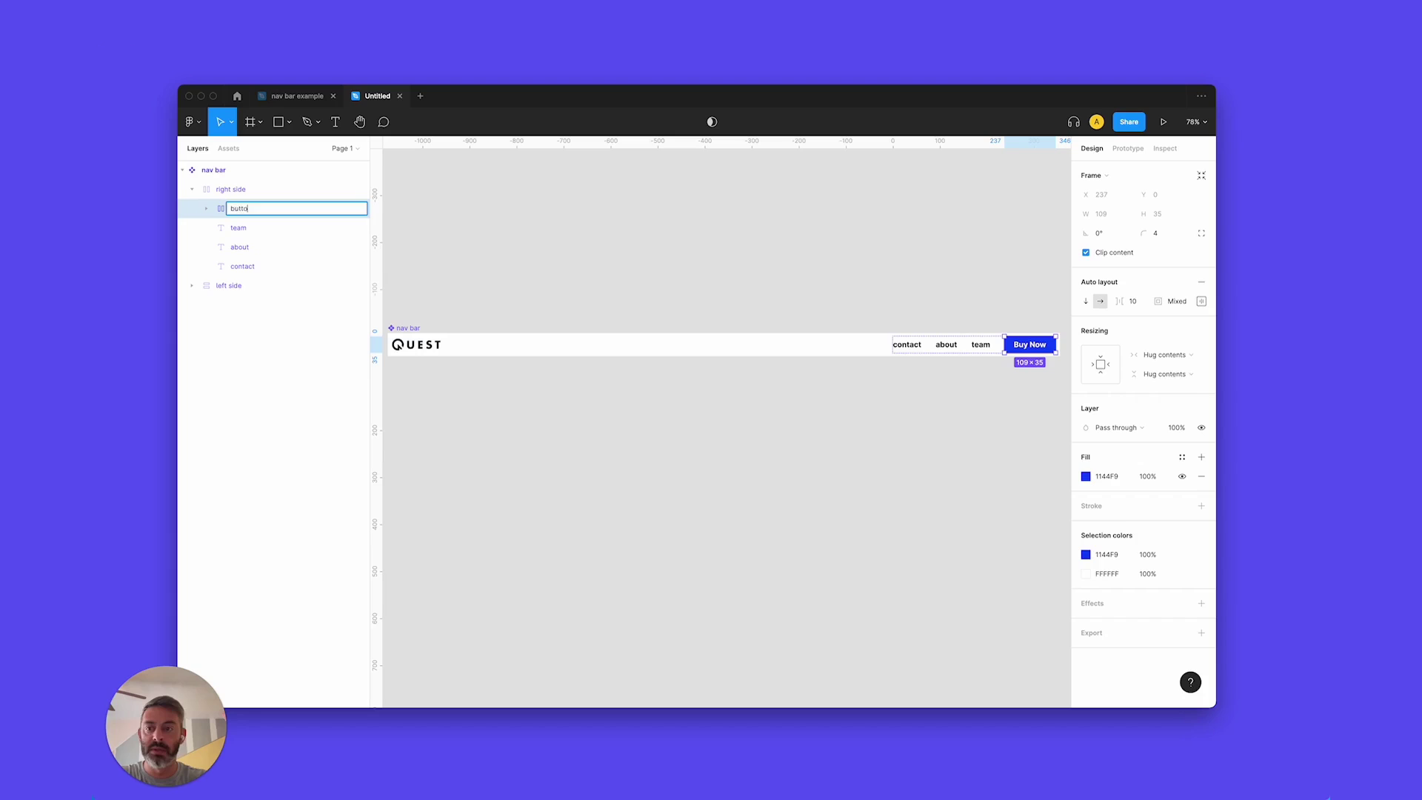
{"action": "key", "text": "Return"}
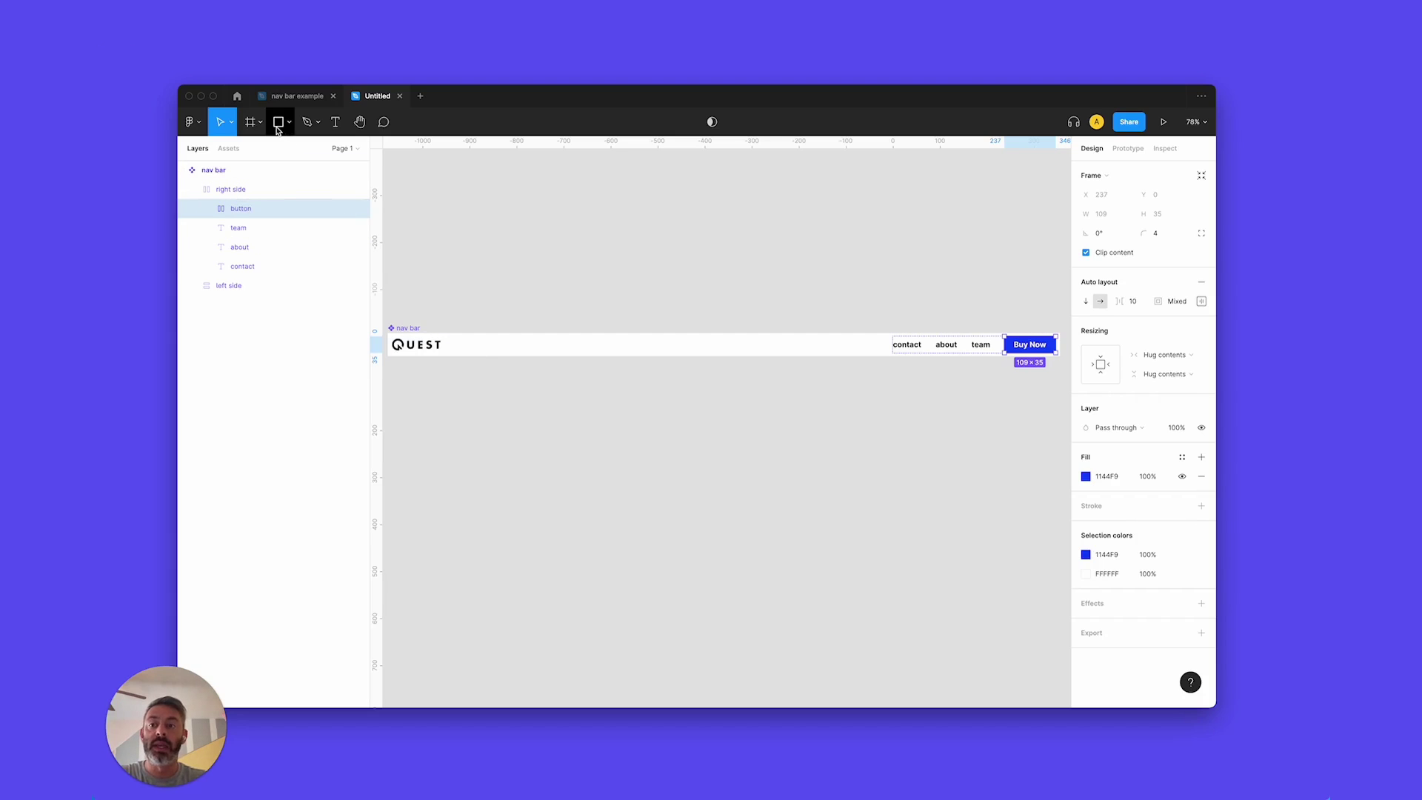
Draw a thin rectangle above the nav bar and give it a black (000) fill.
{"action": "left_click", "coordinate": [278, 130]}
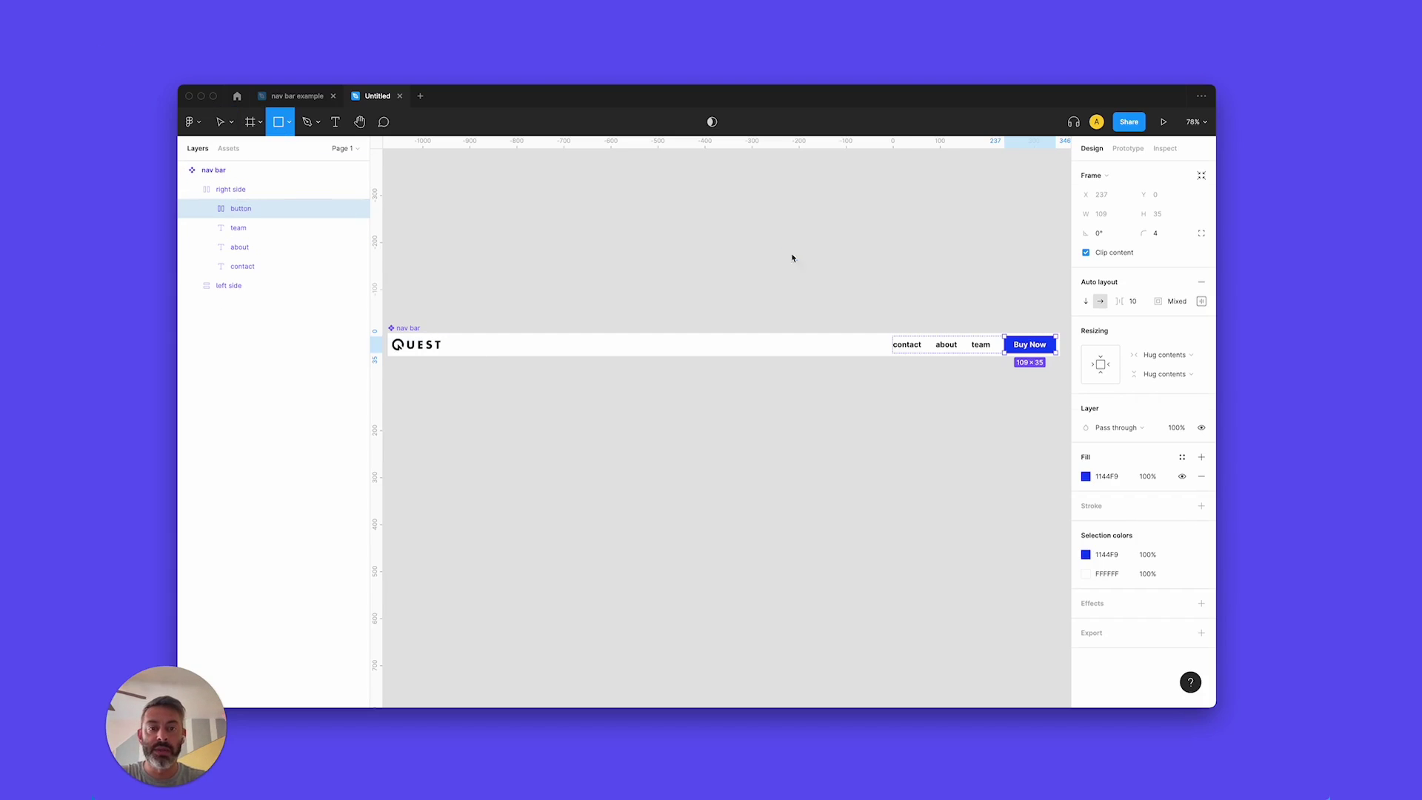
{"action": "left_click_drag", "start_coordinate": [783, 251], "coordinate": [800, 259]}
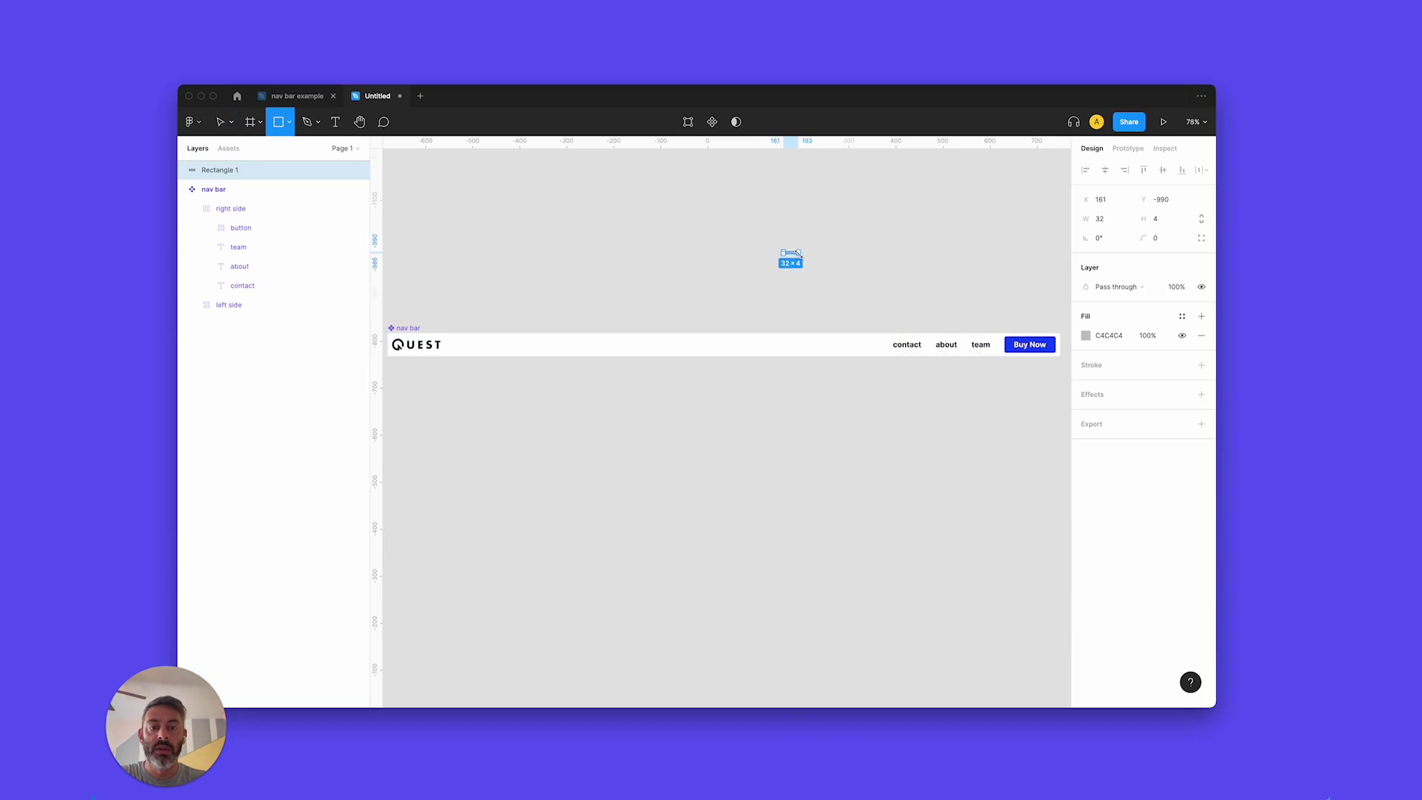
{"action": "scroll", "coordinate": [813, 222], "scroll_direction": "up", "scroll_amount": 5}
{"action": "left_click", "coordinate": [1108, 335]}
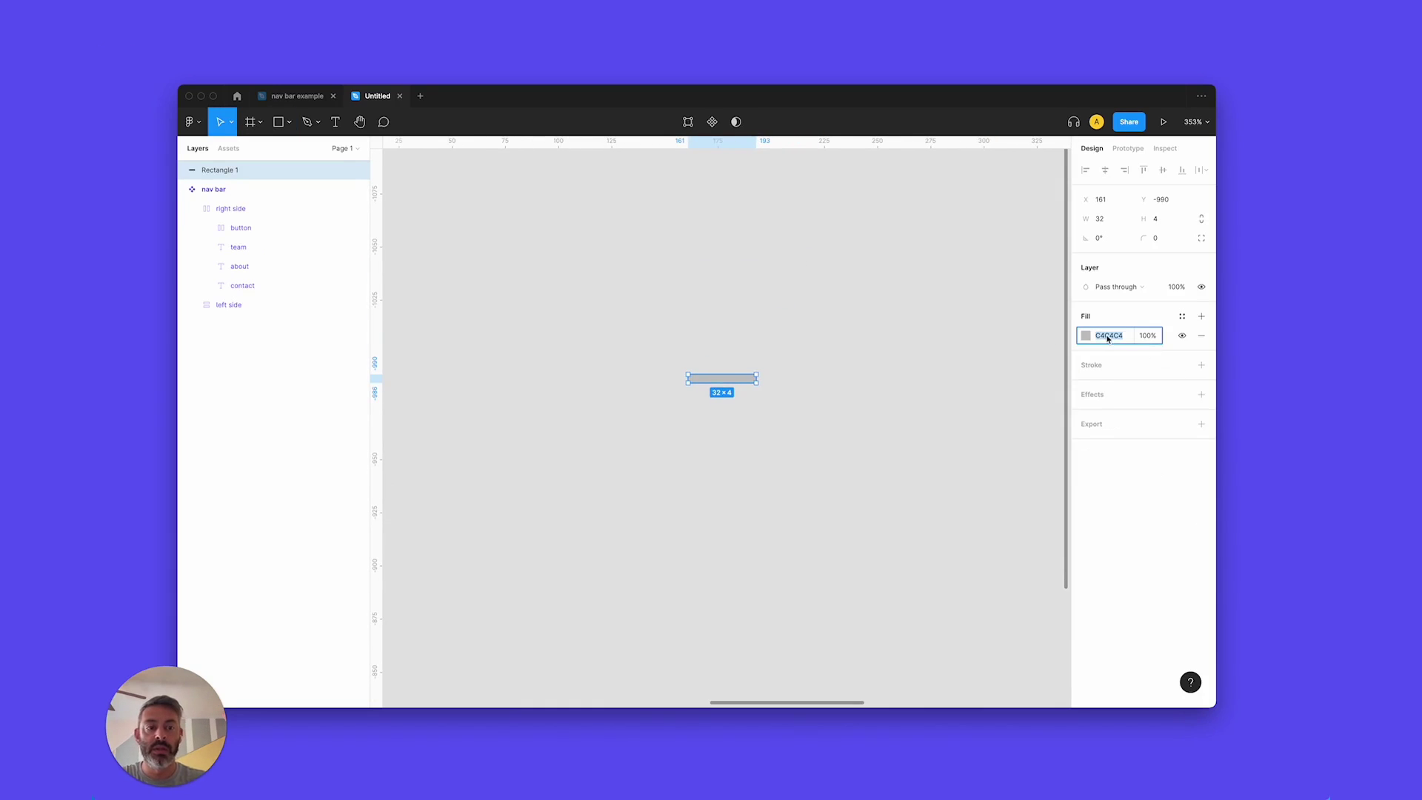
{"action": "type", "text": "000"}
{"action": "key", "text": "Return"}
Duplicate the bar into a stack, delete the in-between rectangles, and select the three remaining bars.
{"action": "left_click_drag", "start_coordinate": [731, 380], "coordinate": [736, 419]}
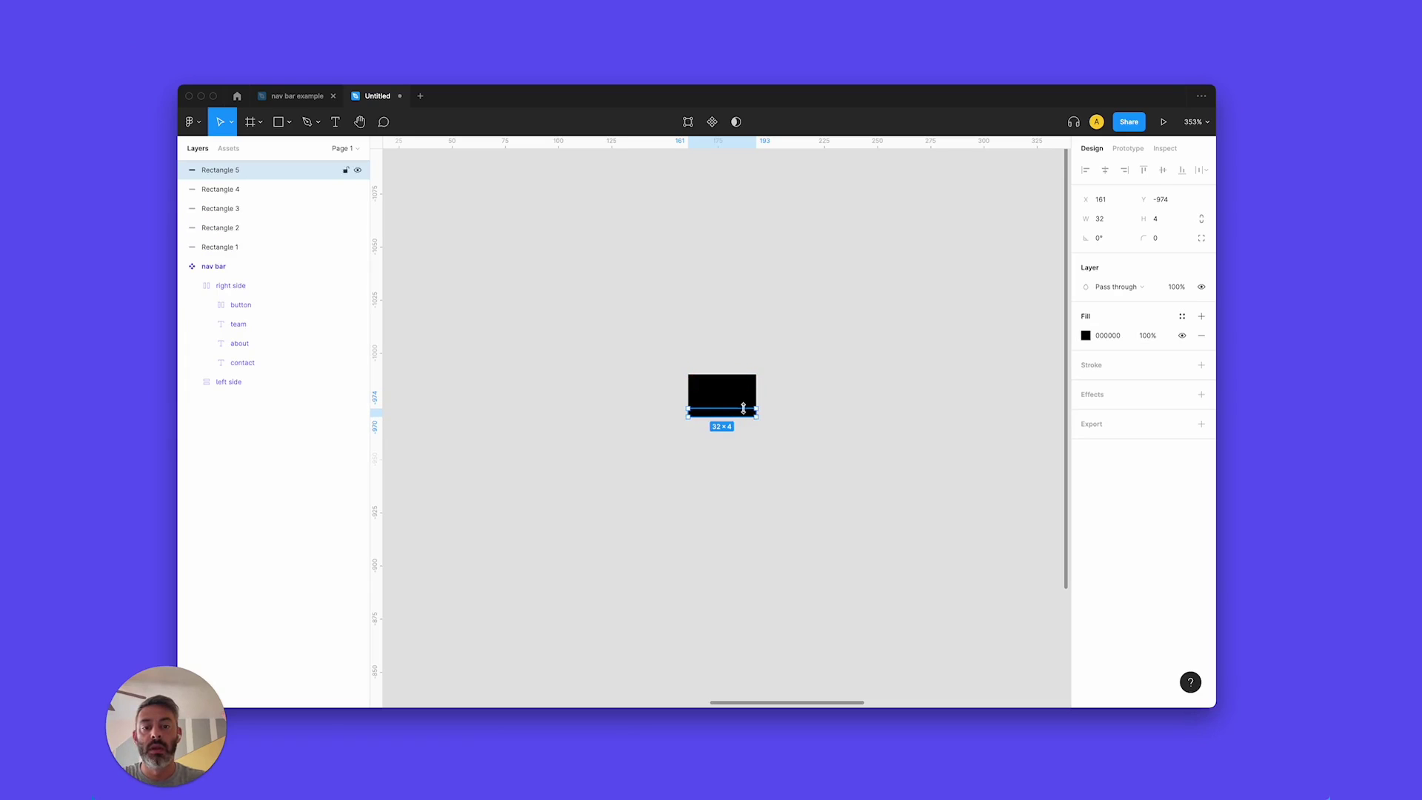
{"action": "left_click", "coordinate": [747, 403]}
{"action": "left_click", "coordinate": [748, 397]}
{"action": "left_click", "coordinate": [751, 391]}
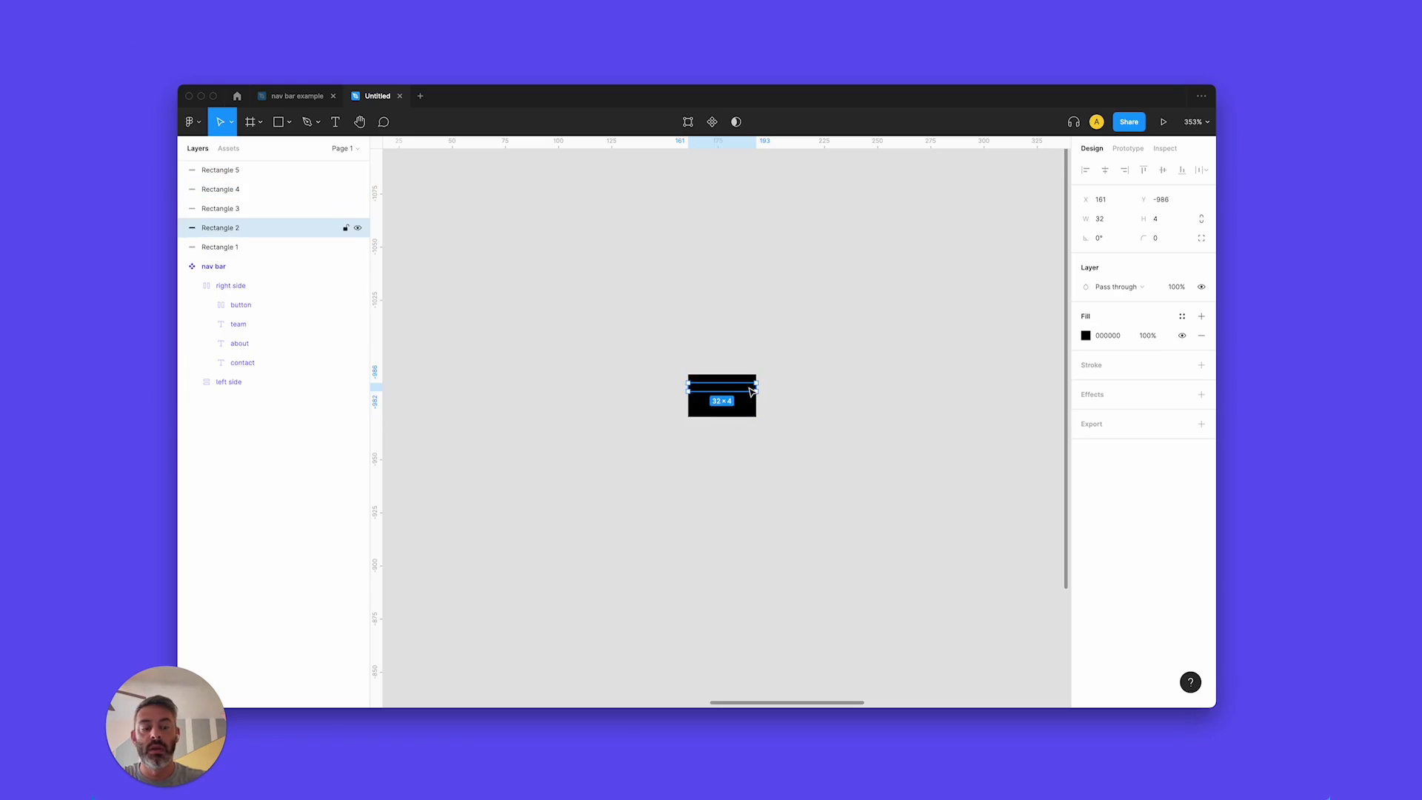
{"action": "key", "text": "Delete"}
{"action": "left_click", "coordinate": [752, 401]}
{"action": "key", "text": "Delete"}
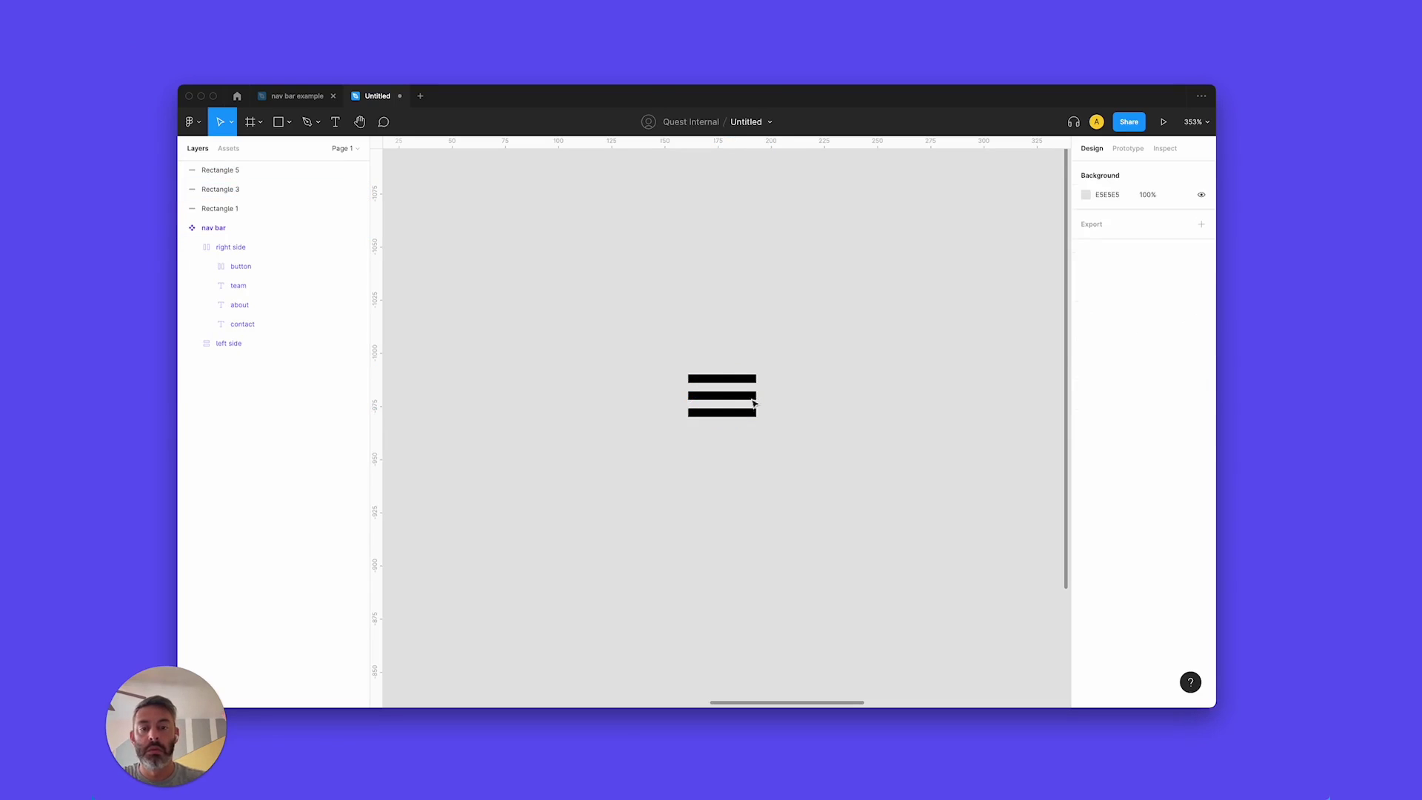
{"action": "left_click_drag", "start_coordinate": [803, 340], "coordinate": [666, 471]}
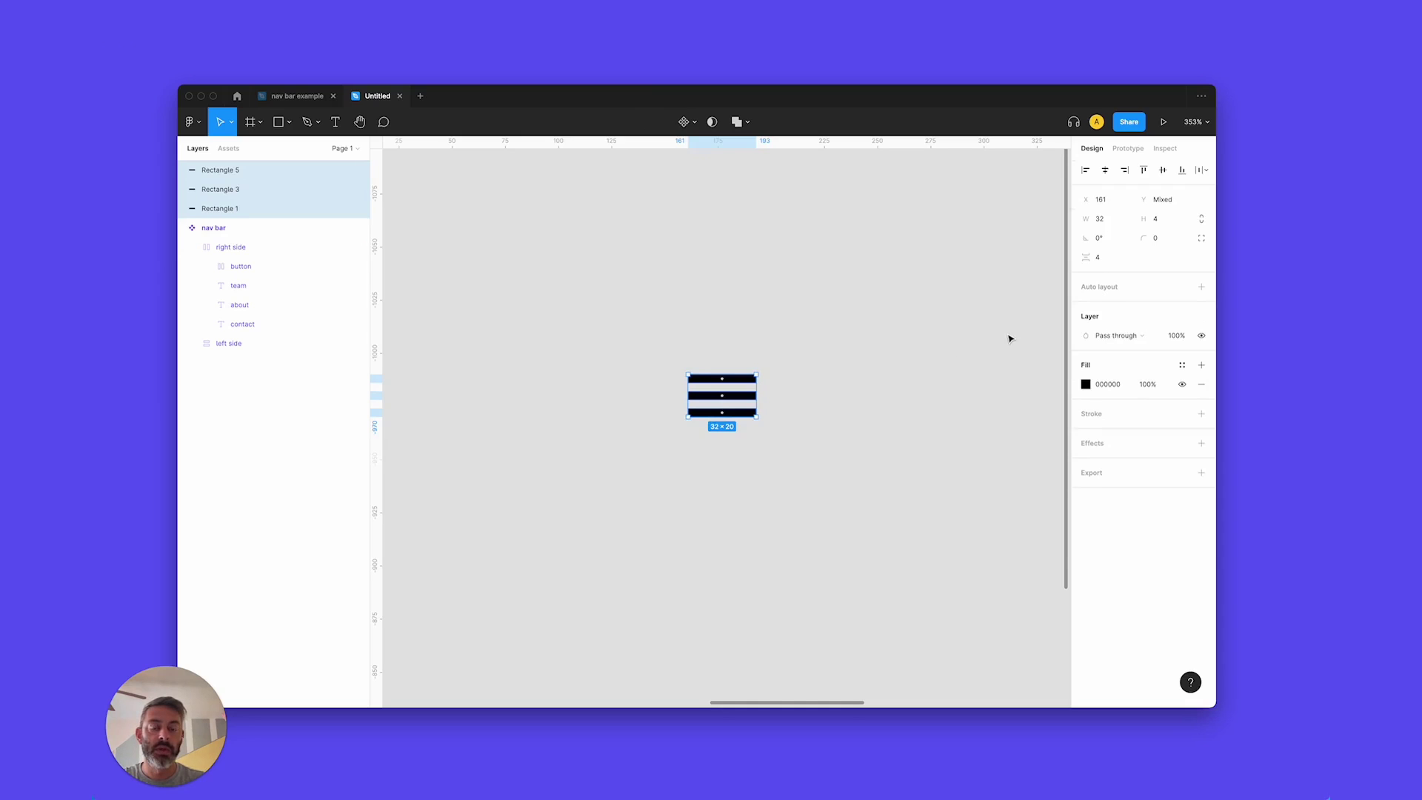
Group the three black bars with Ctrl+G and rename the group 'hamburger'.
{"action": "key", "text": "ctrl+g"}
{"action": "left_click", "coordinate": [234, 172]}
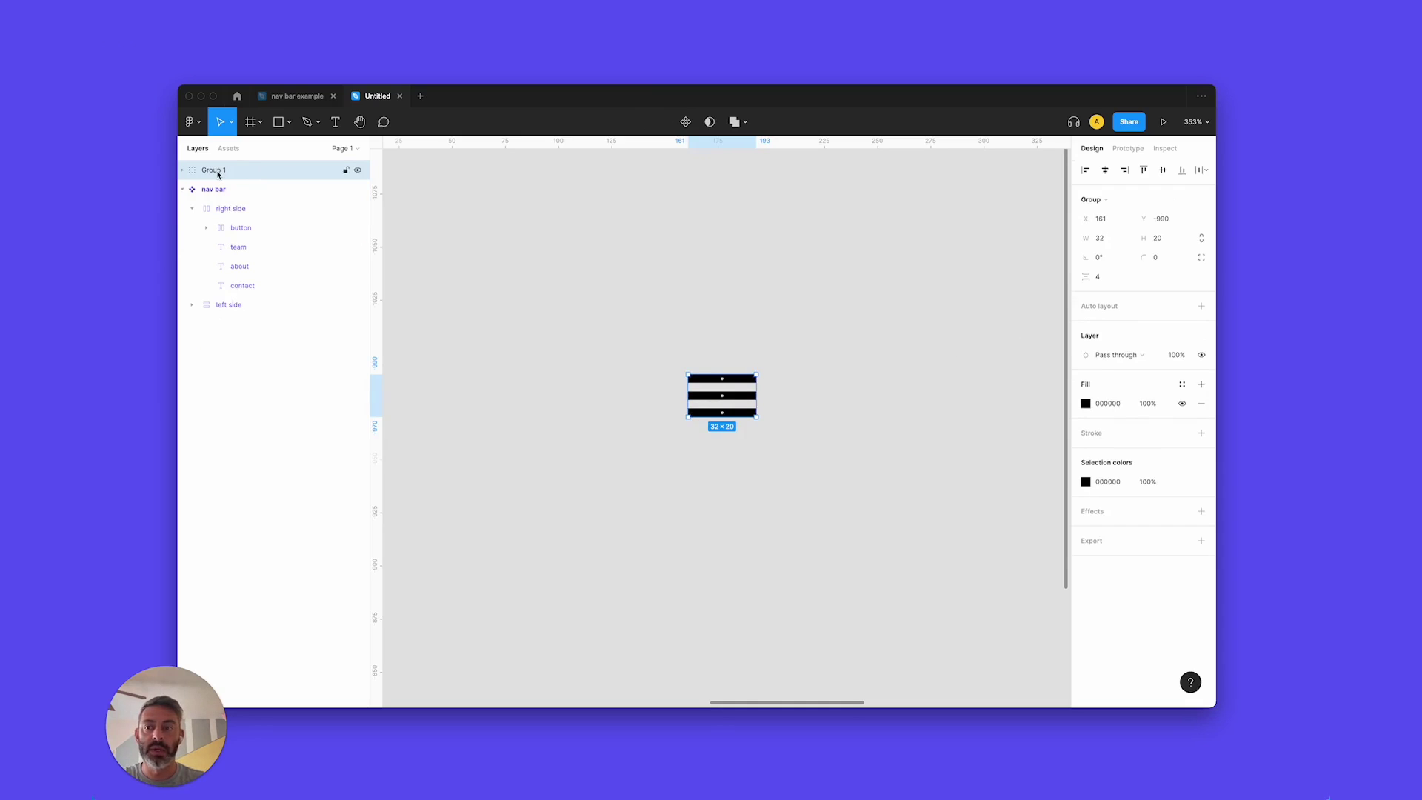
{"action": "double_click", "coordinate": [217, 173]}
{"action": "type", "text": "hamburger"}
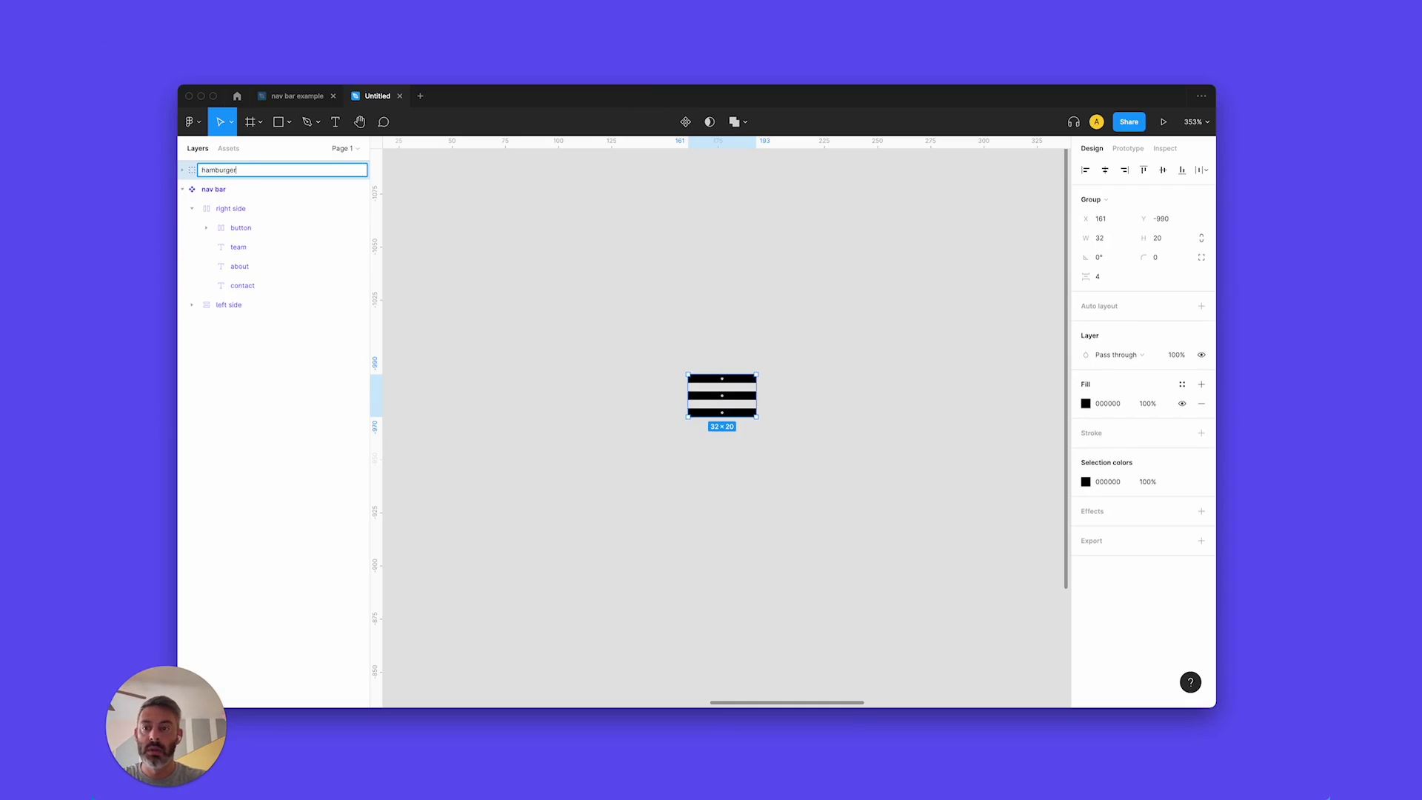
{"action": "key", "text": "Return"}
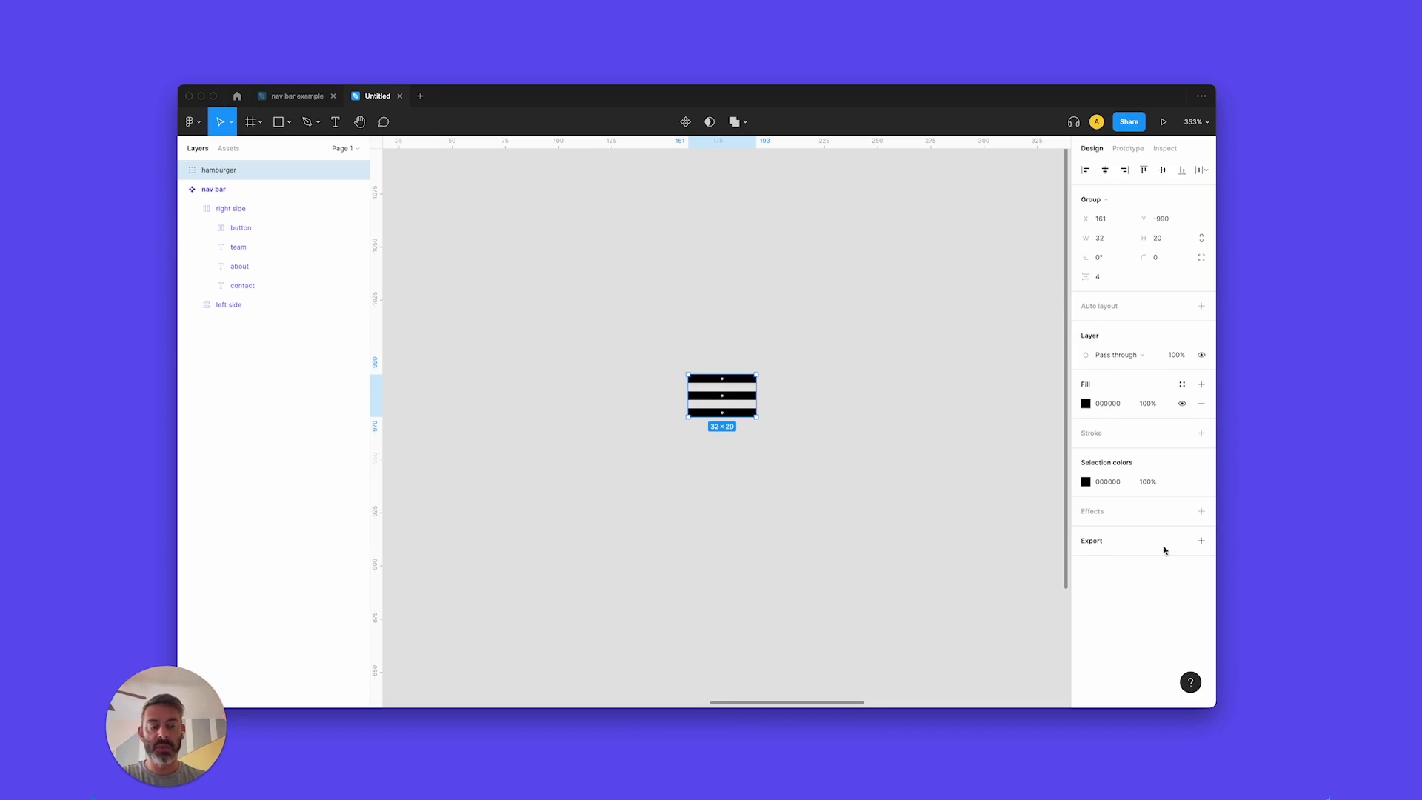
Add a PNG export setting at 2x scale to the hamburger group.
{"action": "left_click", "coordinate": [1201, 540]}
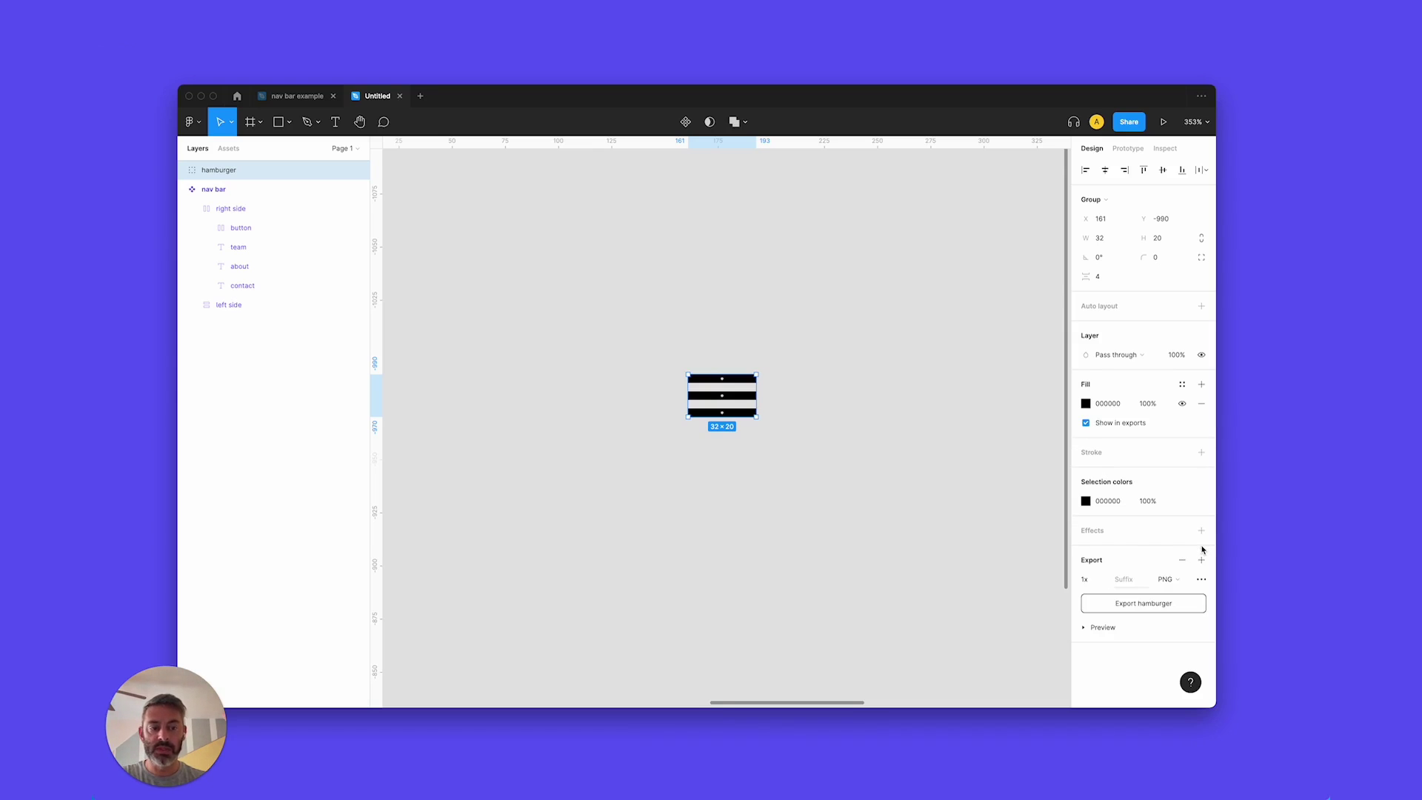
{"action": "left_click", "coordinate": [1103, 578]}
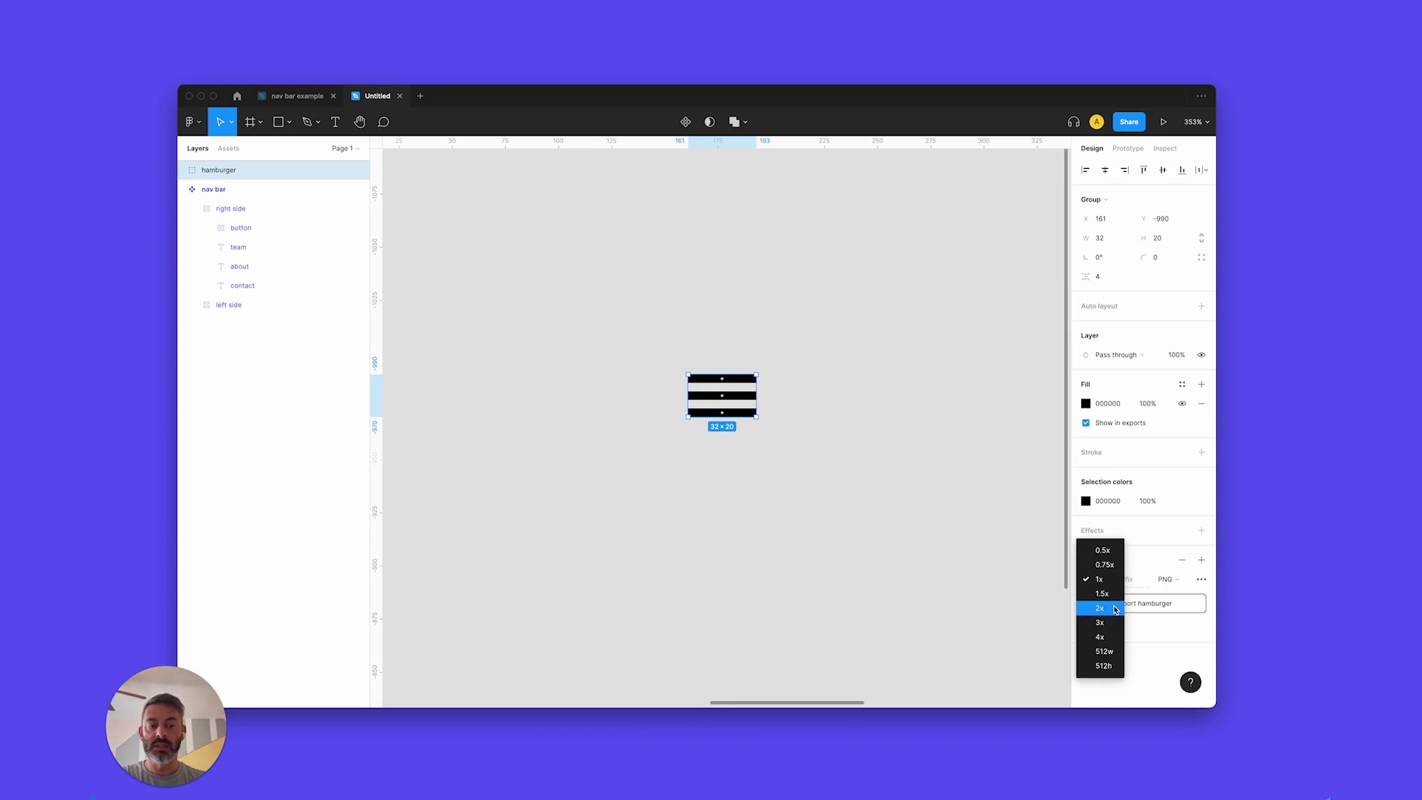
{"action": "left_click", "coordinate": [1114, 609]}
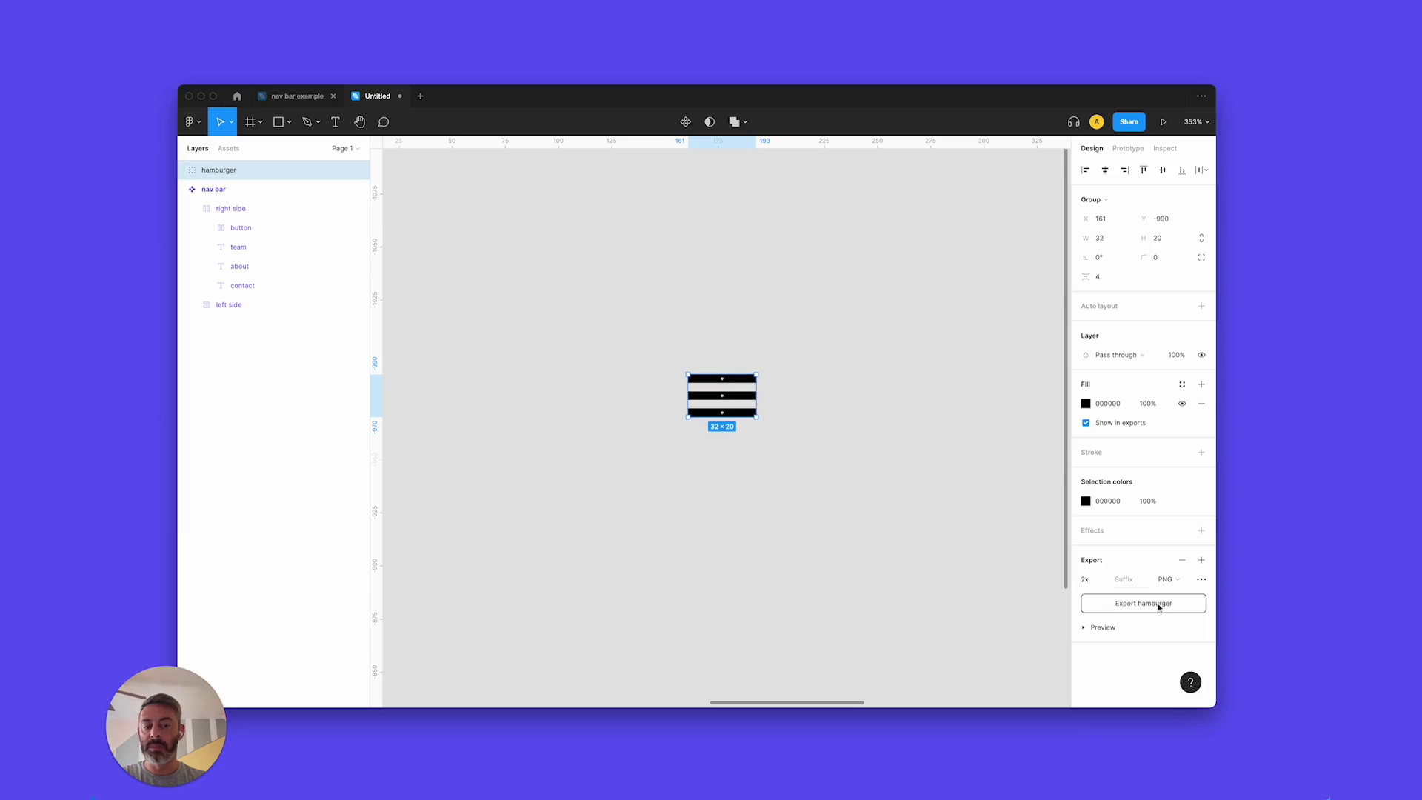
{"action": "left_click", "coordinate": [1007, 625]}
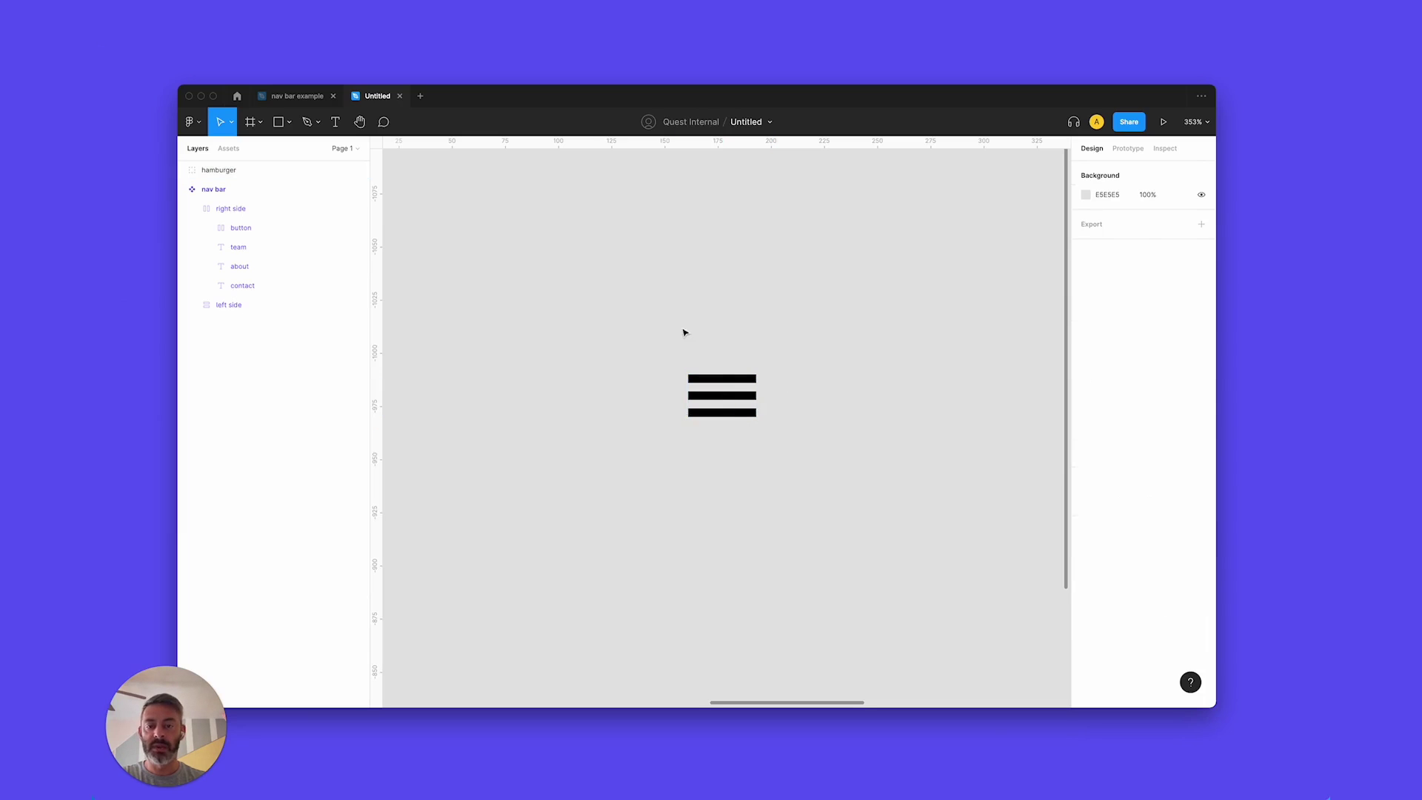
{"action": "left_click", "coordinate": [722, 396]}
{"action": "key", "text": "shift+1"}
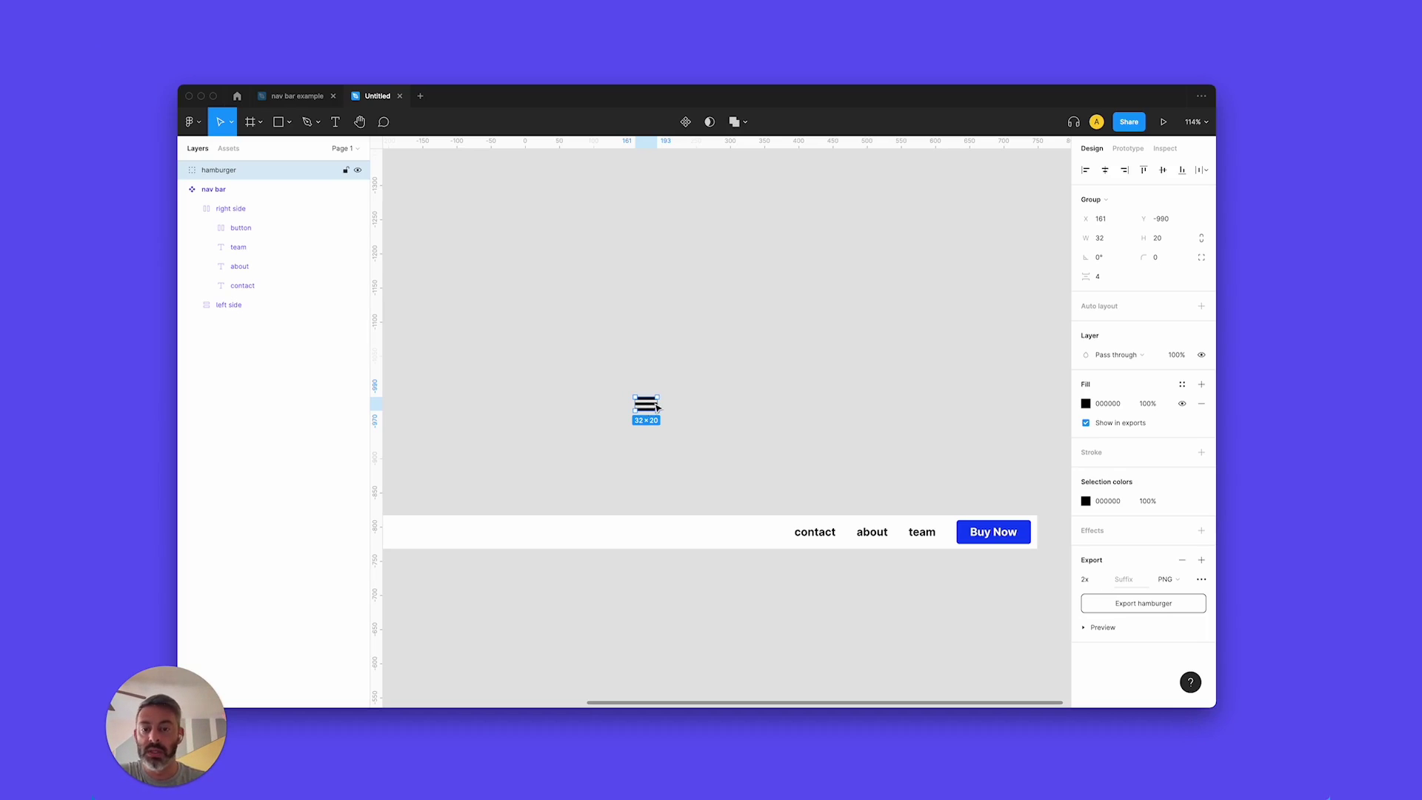
Resize the hamburger to 24 × 20, move it into the right side group before contact, and hide it.
{"action": "scroll", "coordinate": [656, 407], "scroll_direction": "up", "scroll_amount": 10}
{"action": "left_click_drag", "start_coordinate": [666, 406], "coordinate": [641, 405]}
{"action": "scroll", "coordinate": [641, 404], "scroll_direction": "down", "scroll_amount": 10}
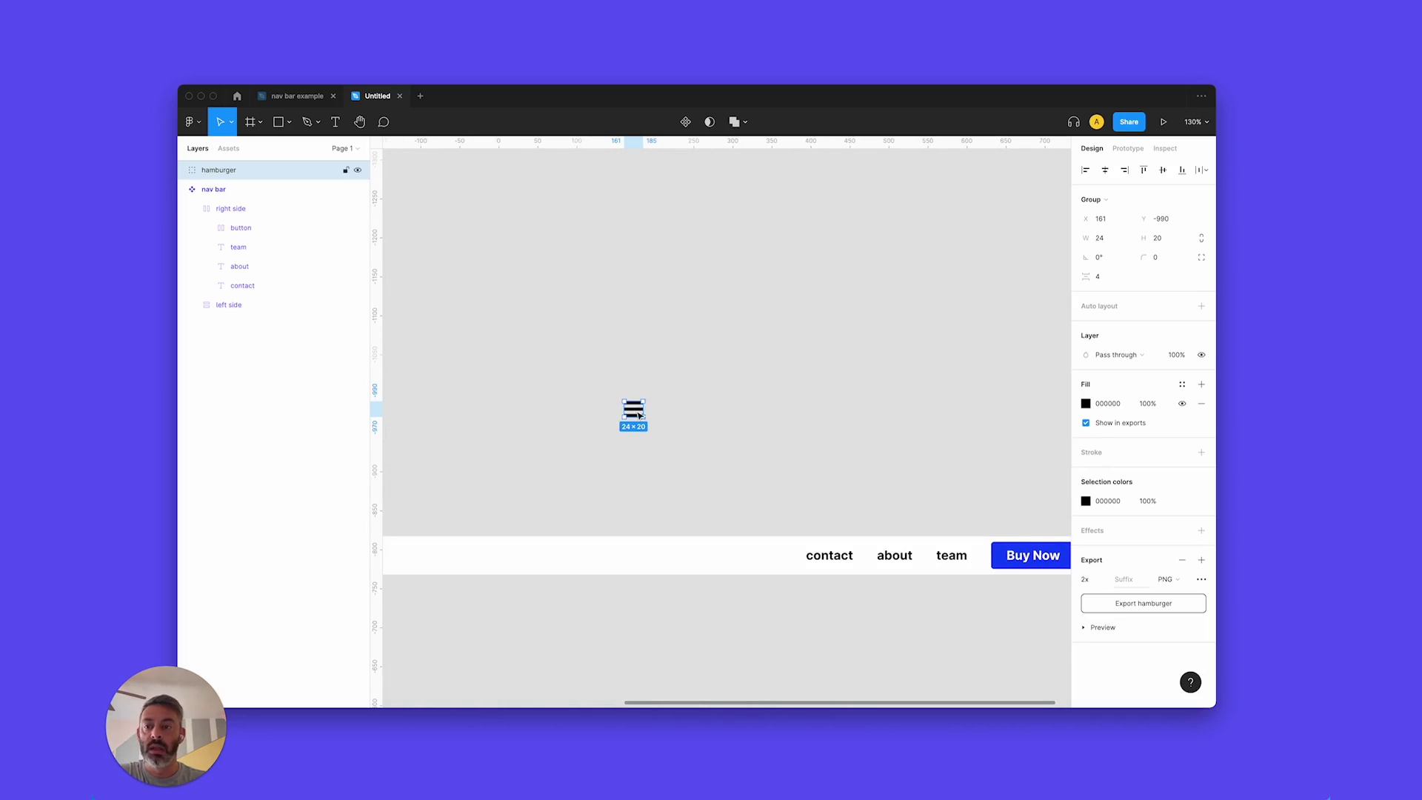
{"action": "left_click_drag", "start_coordinate": [637, 412], "coordinate": [817, 560]}
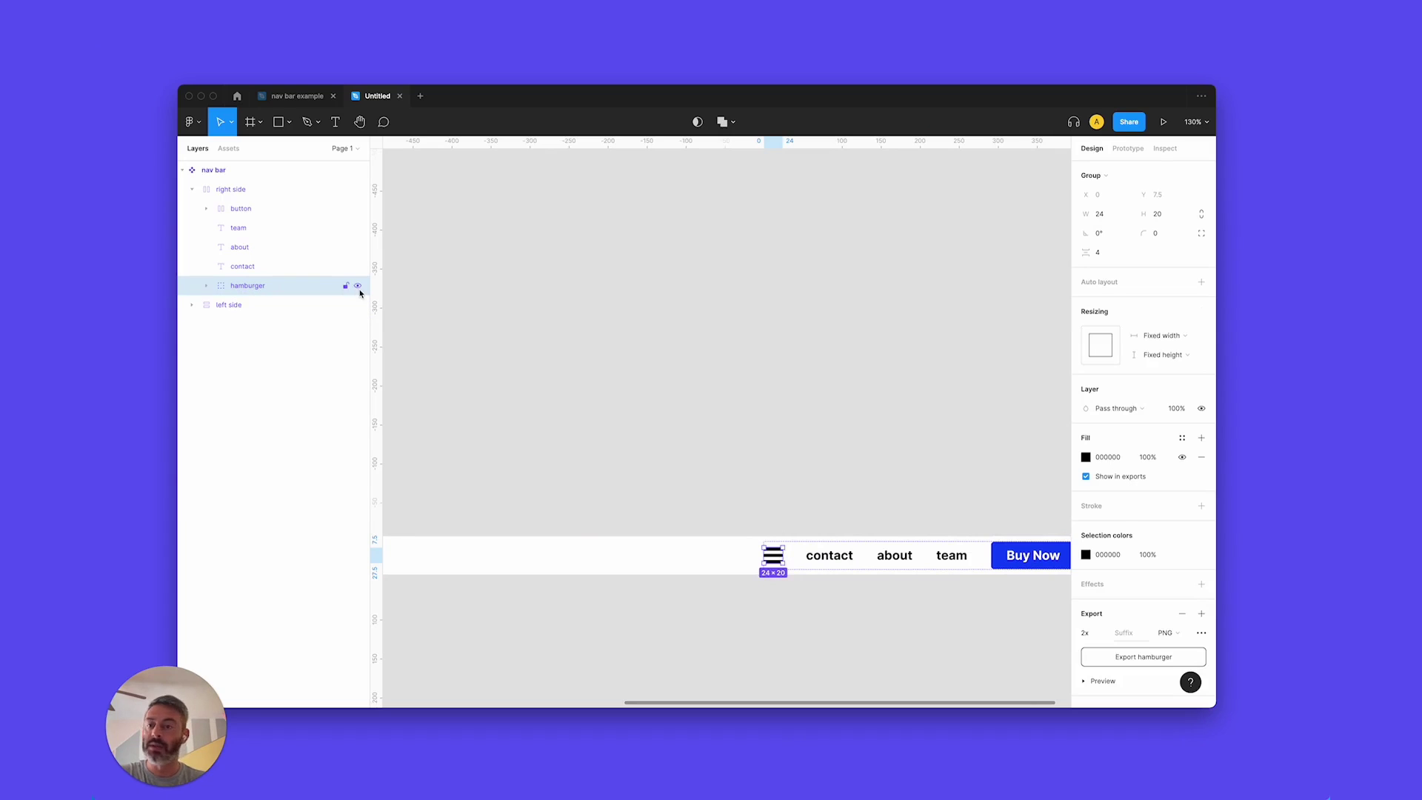
{"action": "left_click", "coordinate": [358, 286]}
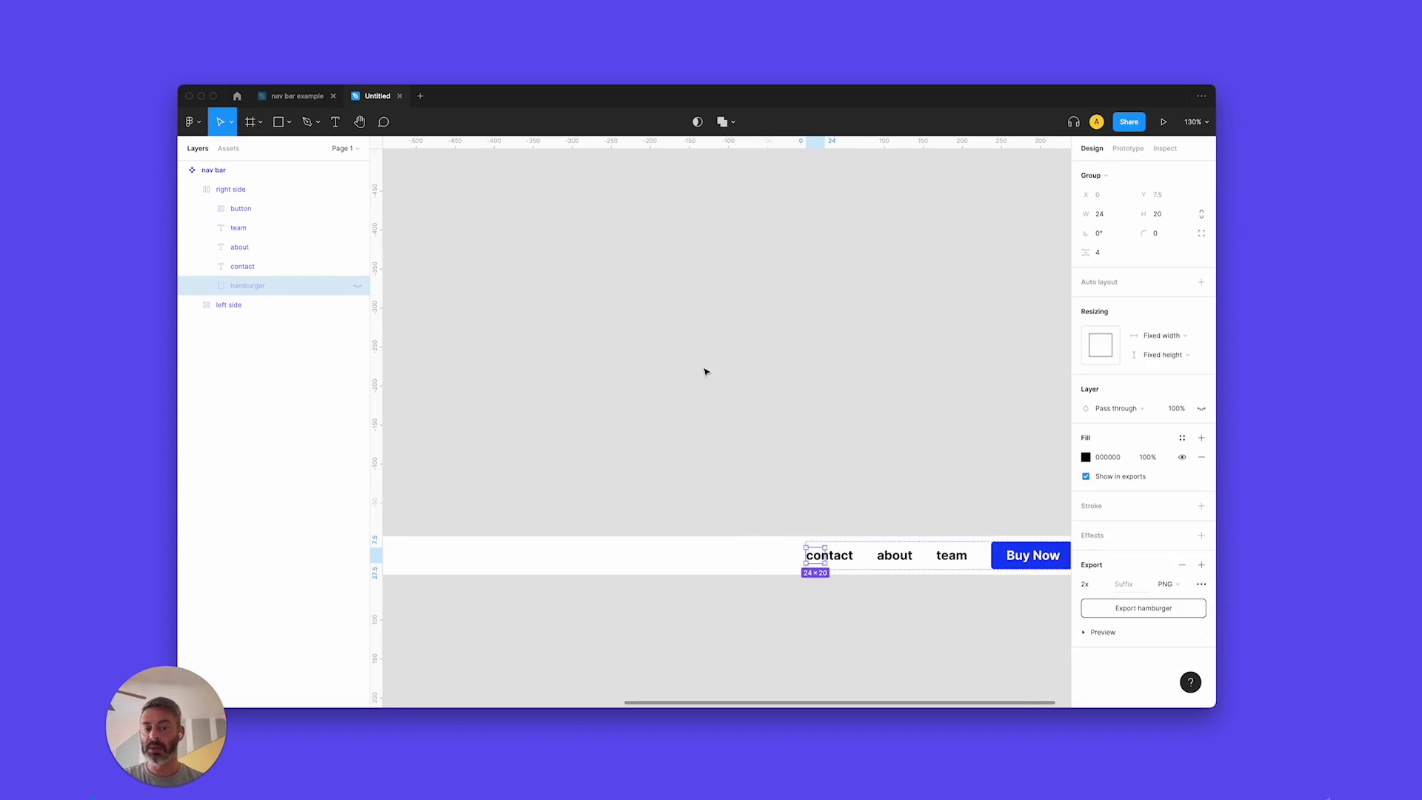
{"action": "key", "text": "shift+1"}
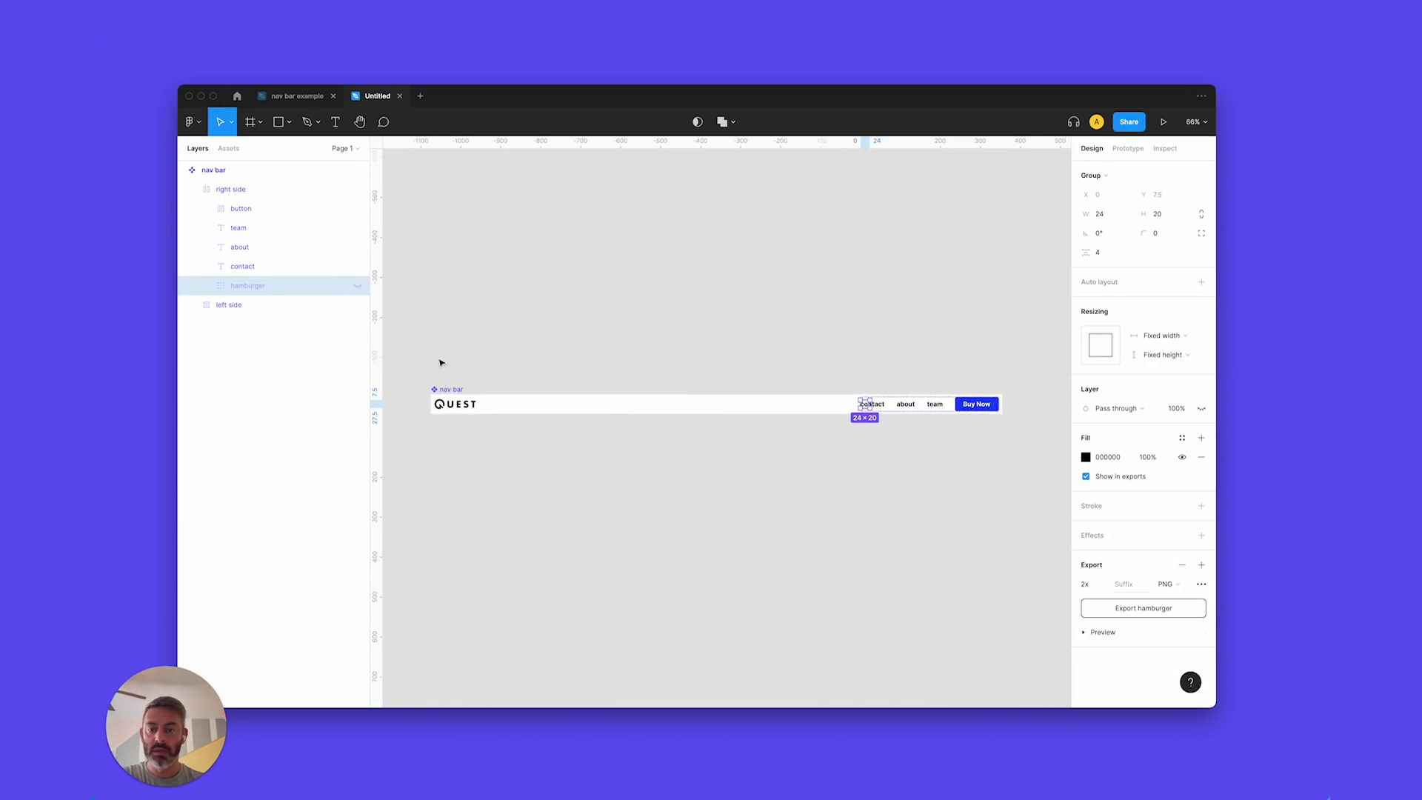
Add a second variant to the nav bar component named 'Mobile'.
{"action": "left_click", "coordinate": [454, 391]}
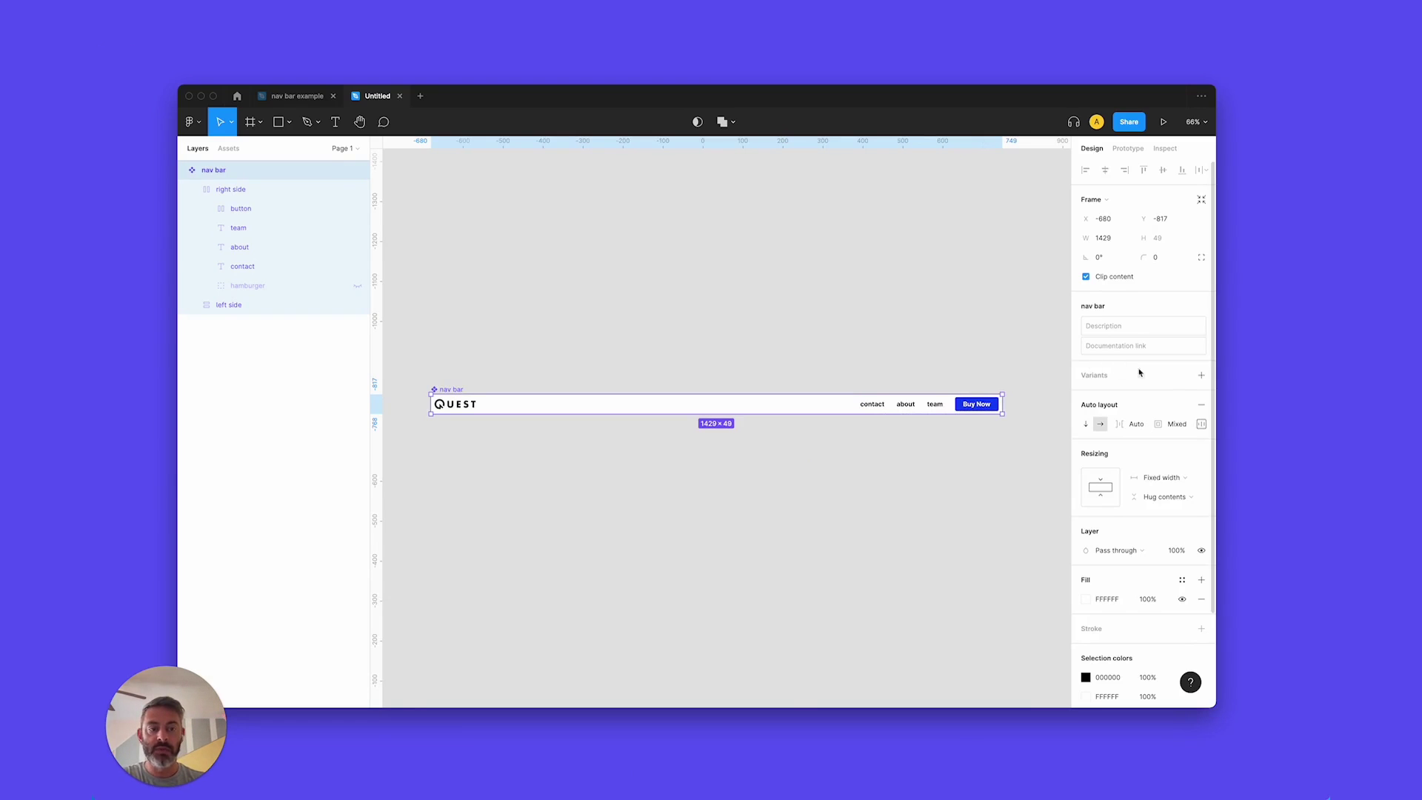
{"action": "left_click", "coordinate": [1202, 378]}
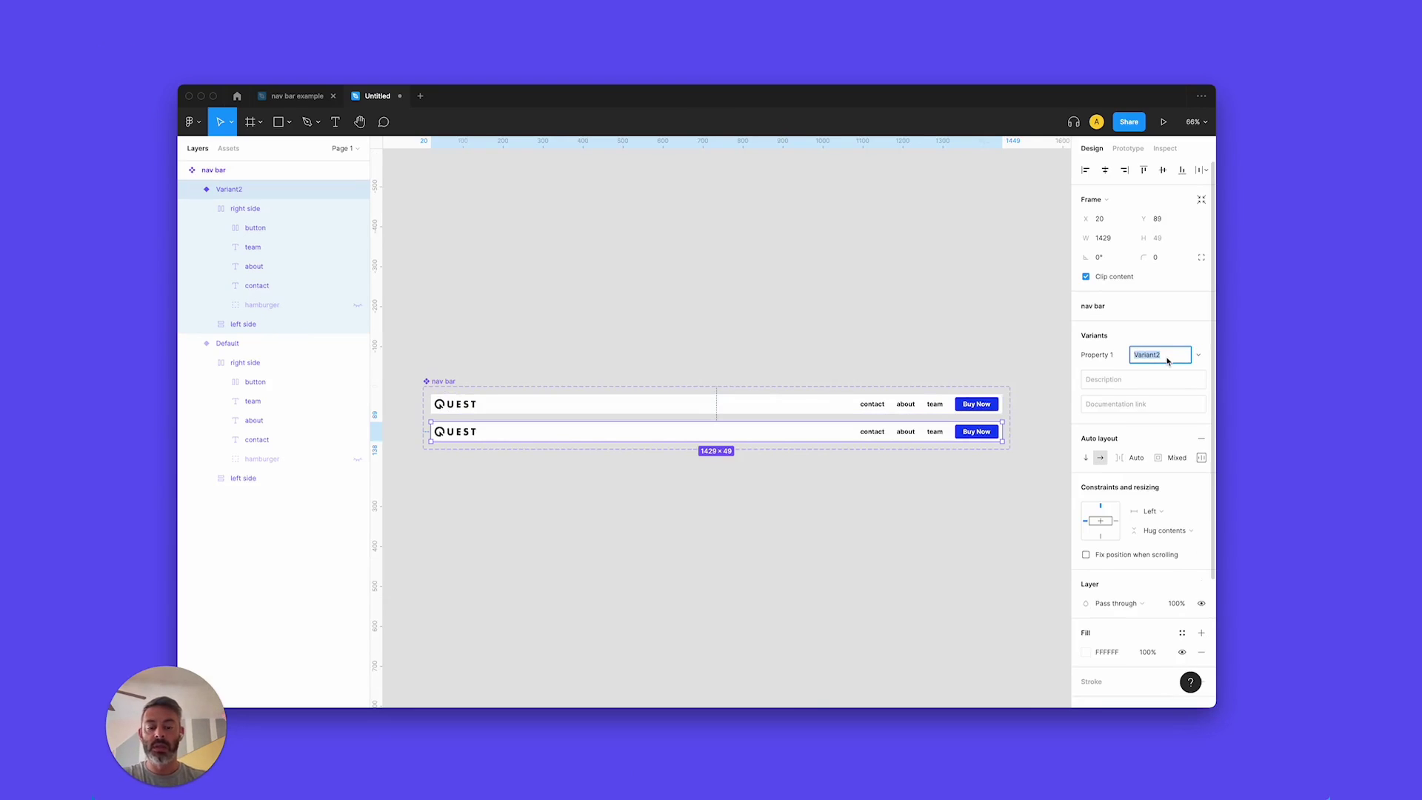
{"action": "type", "text": "Mobile"}
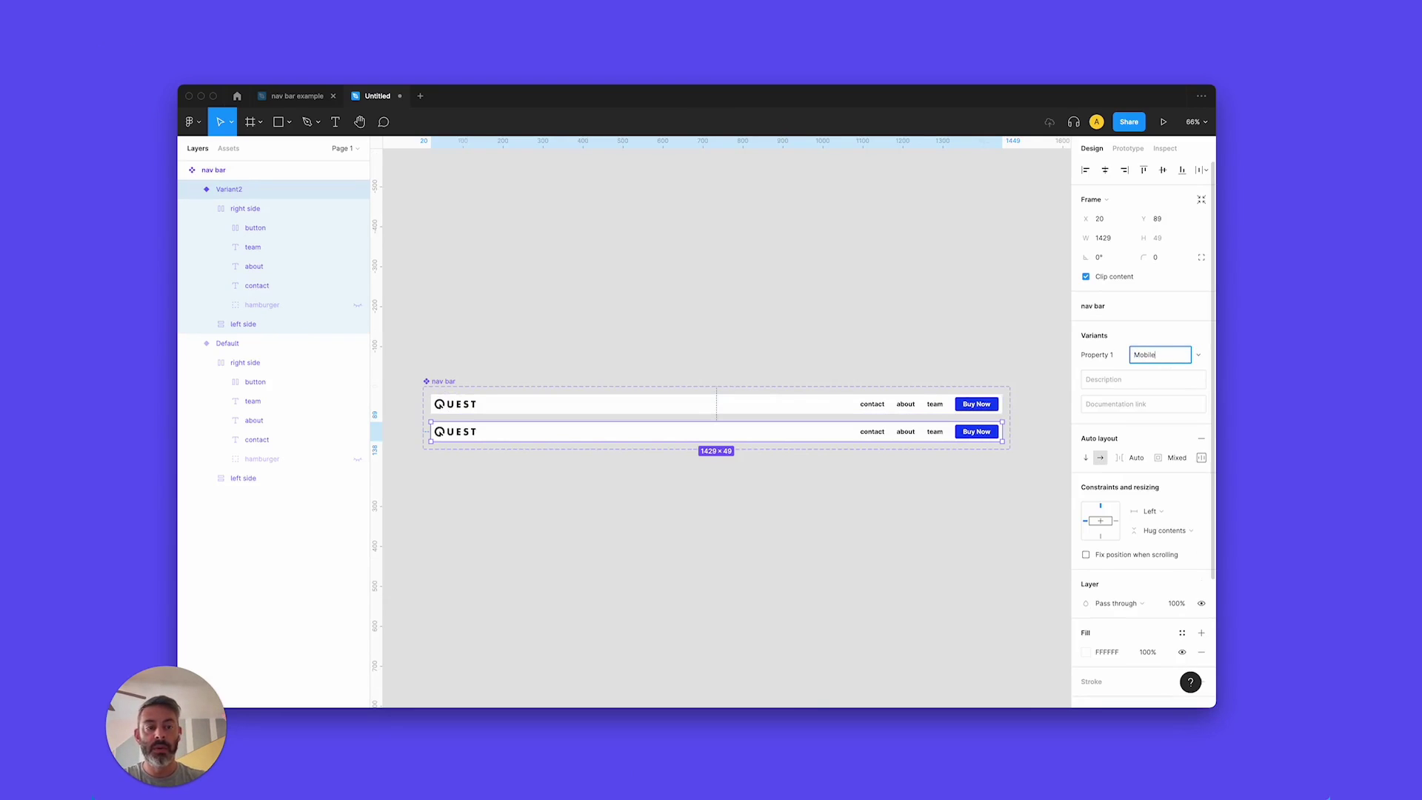
{"action": "key", "text": "Return"}
Rename the variant property to 'Screen' and the Default value to 'Desktop'.
{"action": "left_click", "coordinate": [446, 382]}
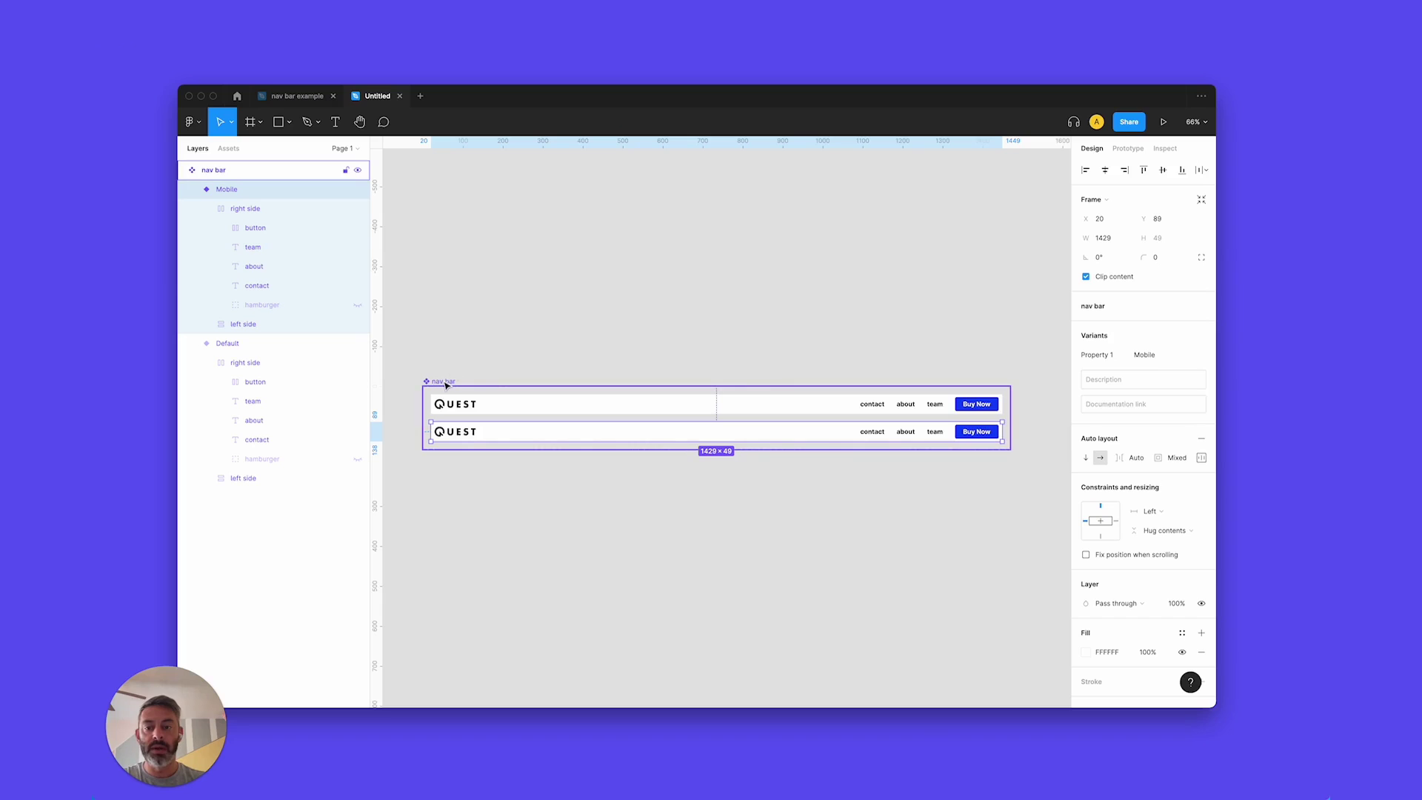
{"action": "left_click", "coordinate": [446, 385]}
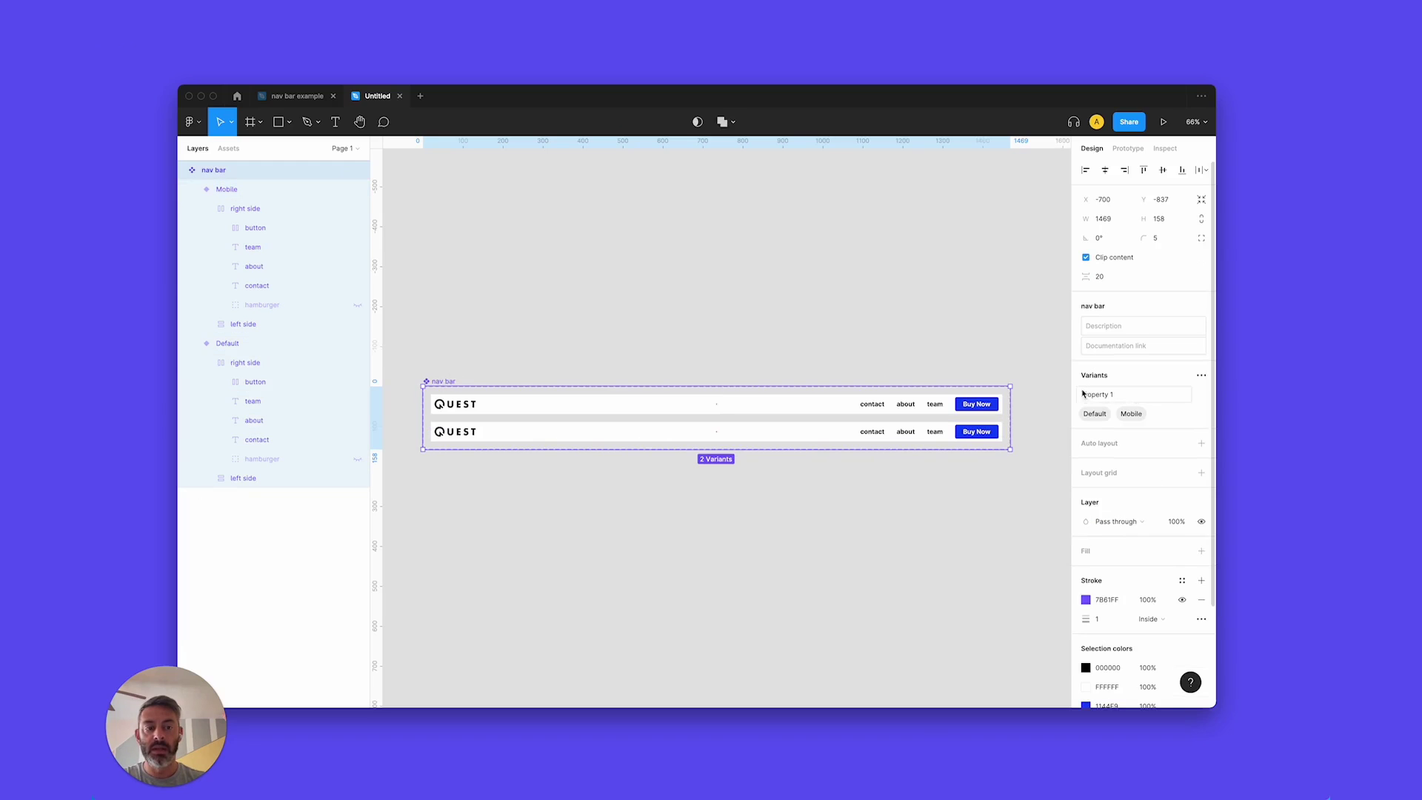
{"action": "left_click", "coordinate": [1128, 398]}
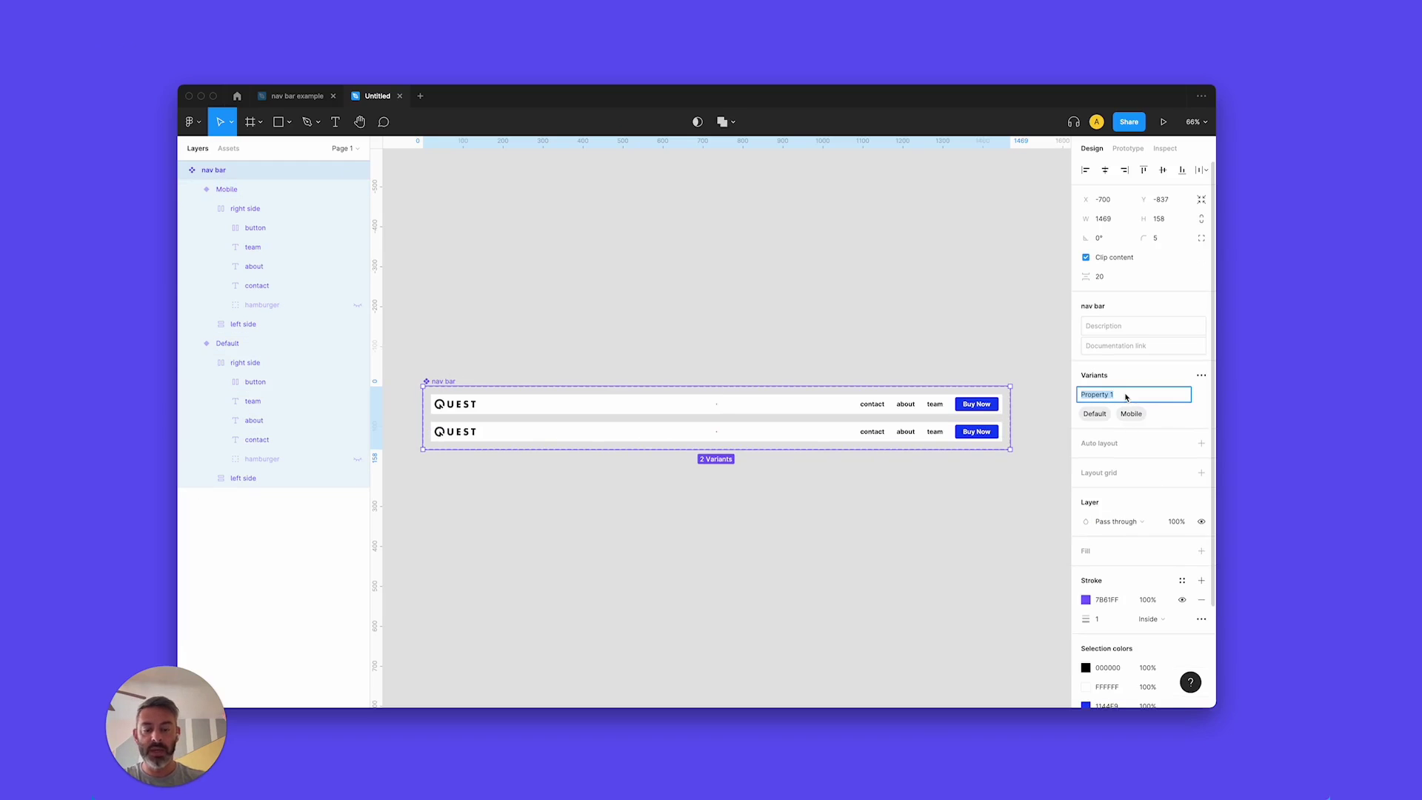
{"action": "type", "text": "Screen"}
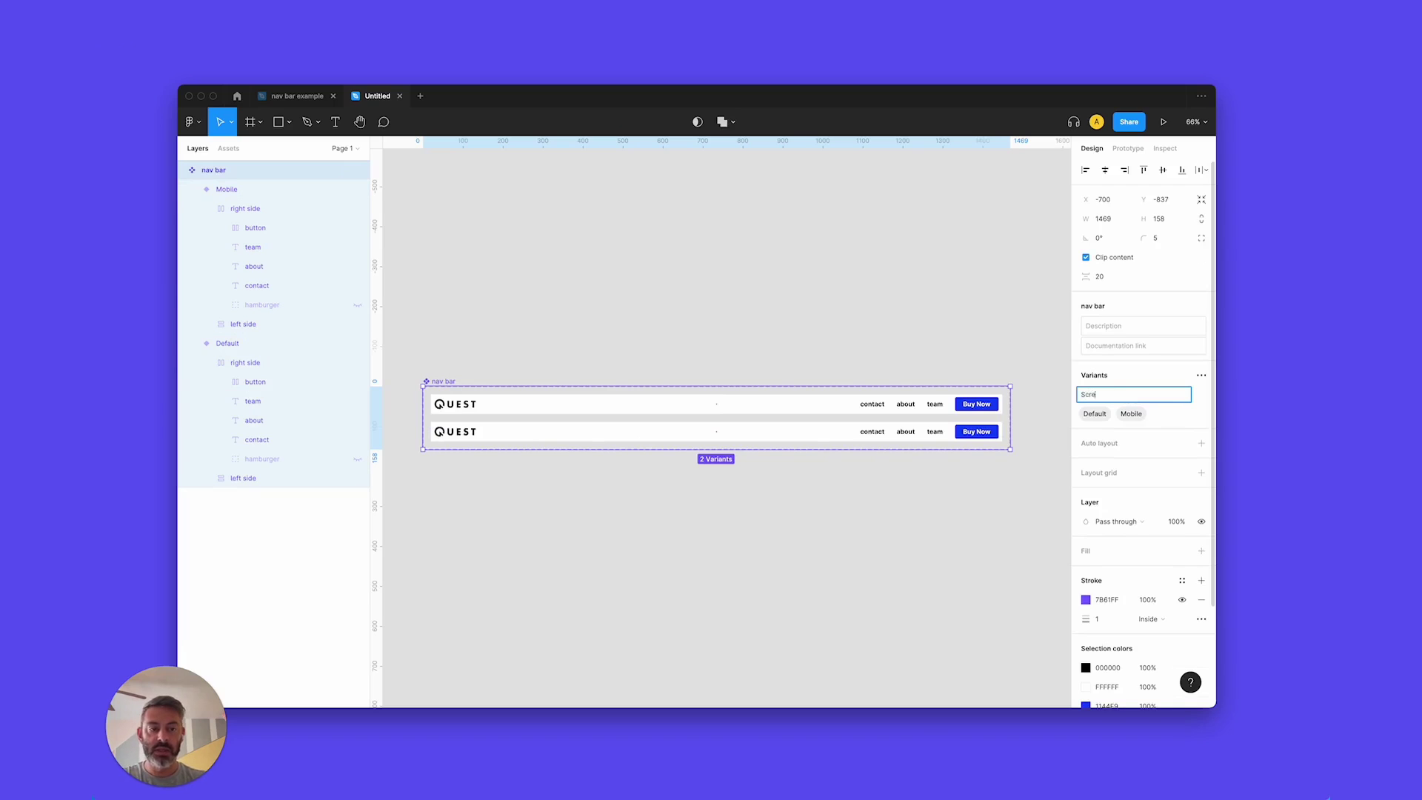
{"action": "key", "text": "Return"}
{"action": "left_click", "coordinate": [1095, 414]}
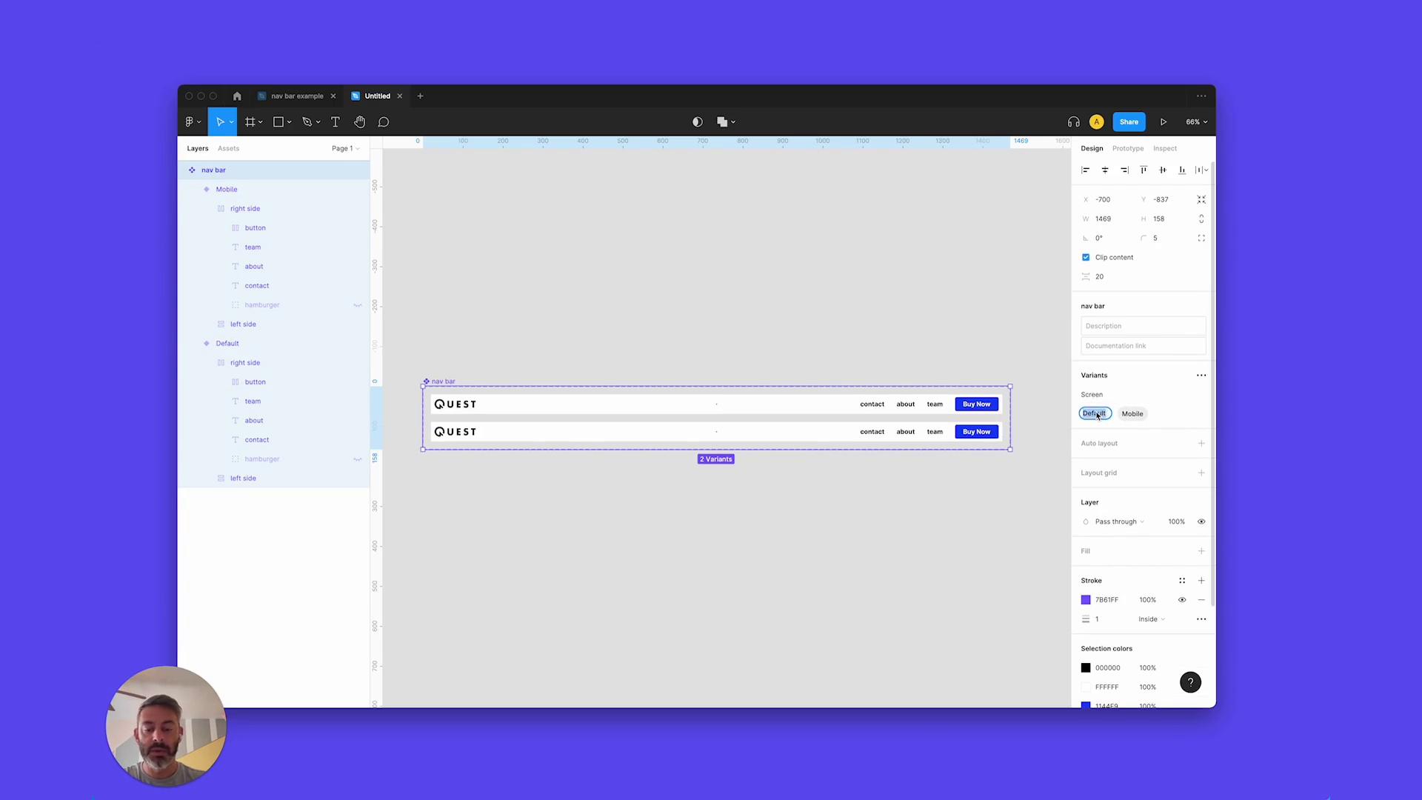
{"action": "type", "text": "Desktop"}
{"action": "key", "text": "Return"}
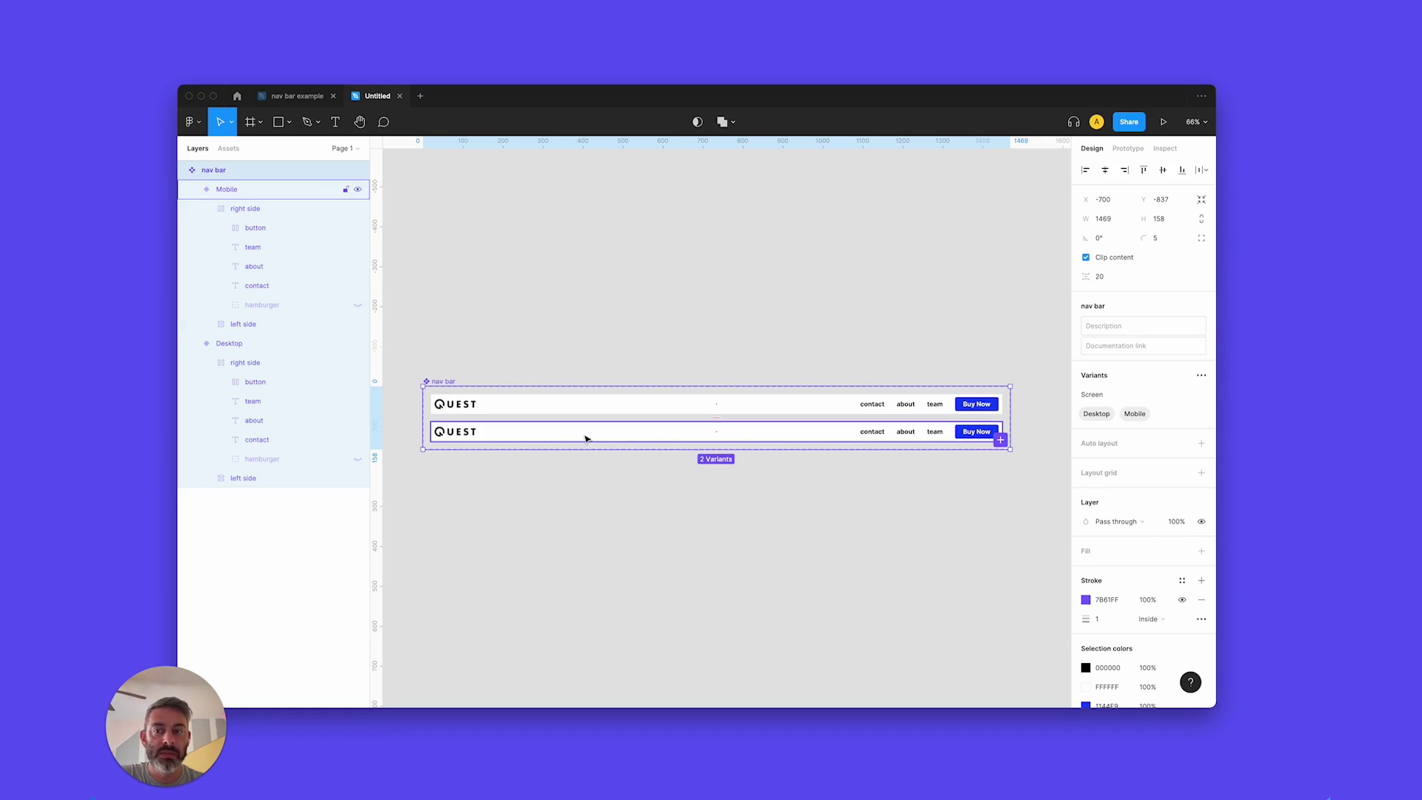
Set the Mobile variant's width to 375.
{"action": "left_click", "coordinate": [585, 439]}
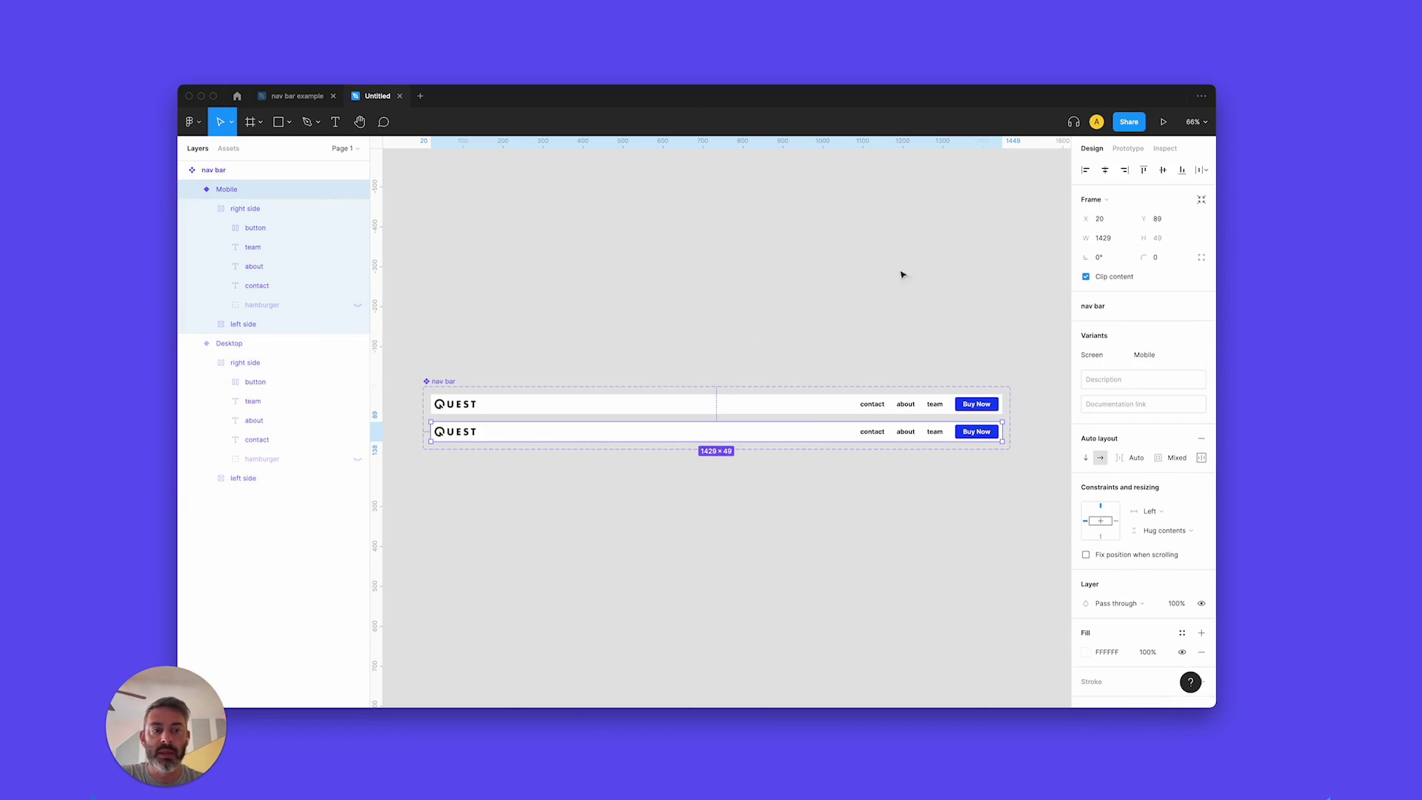
{"action": "left_click", "coordinate": [1116, 237]}
{"action": "type", "text": "375"}
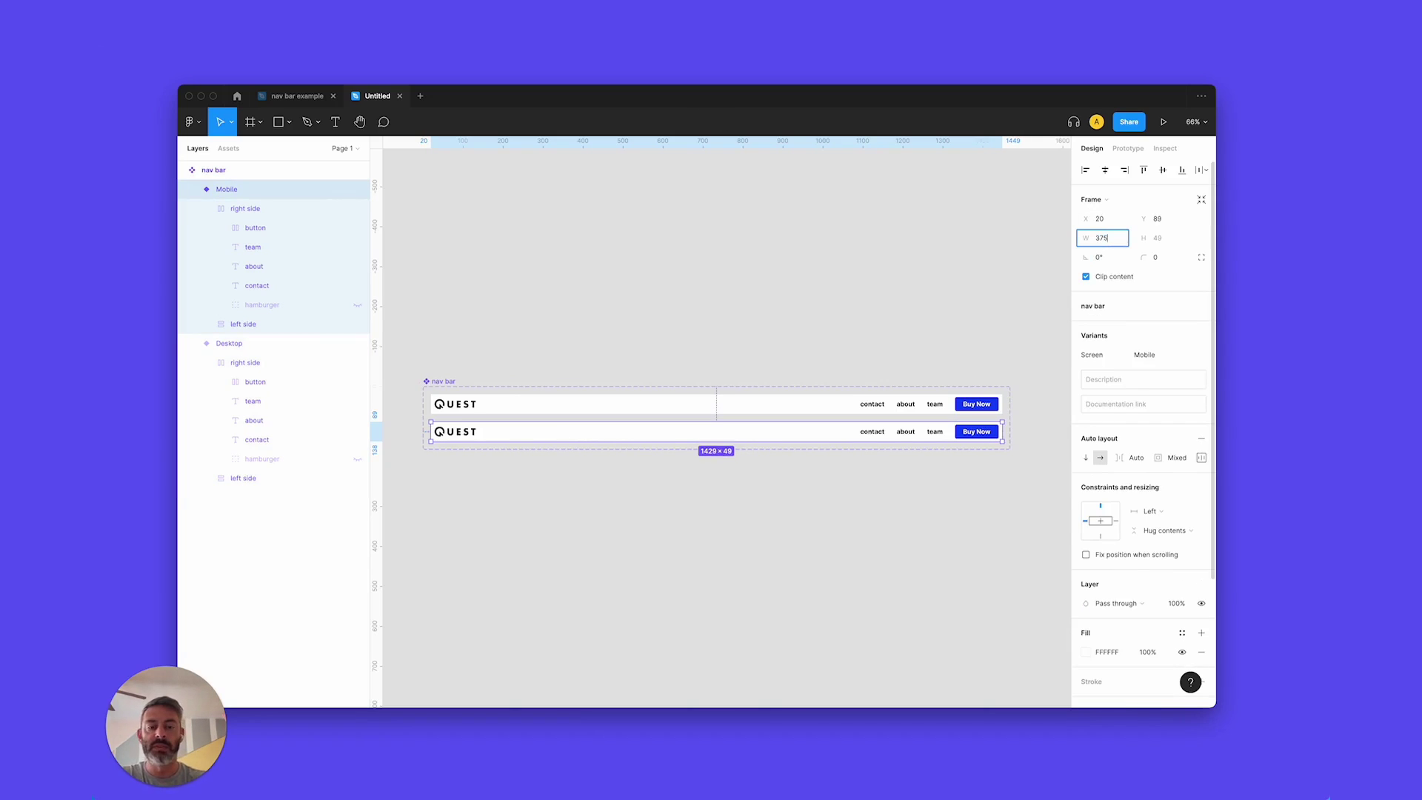
{"action": "key", "text": "Return"}
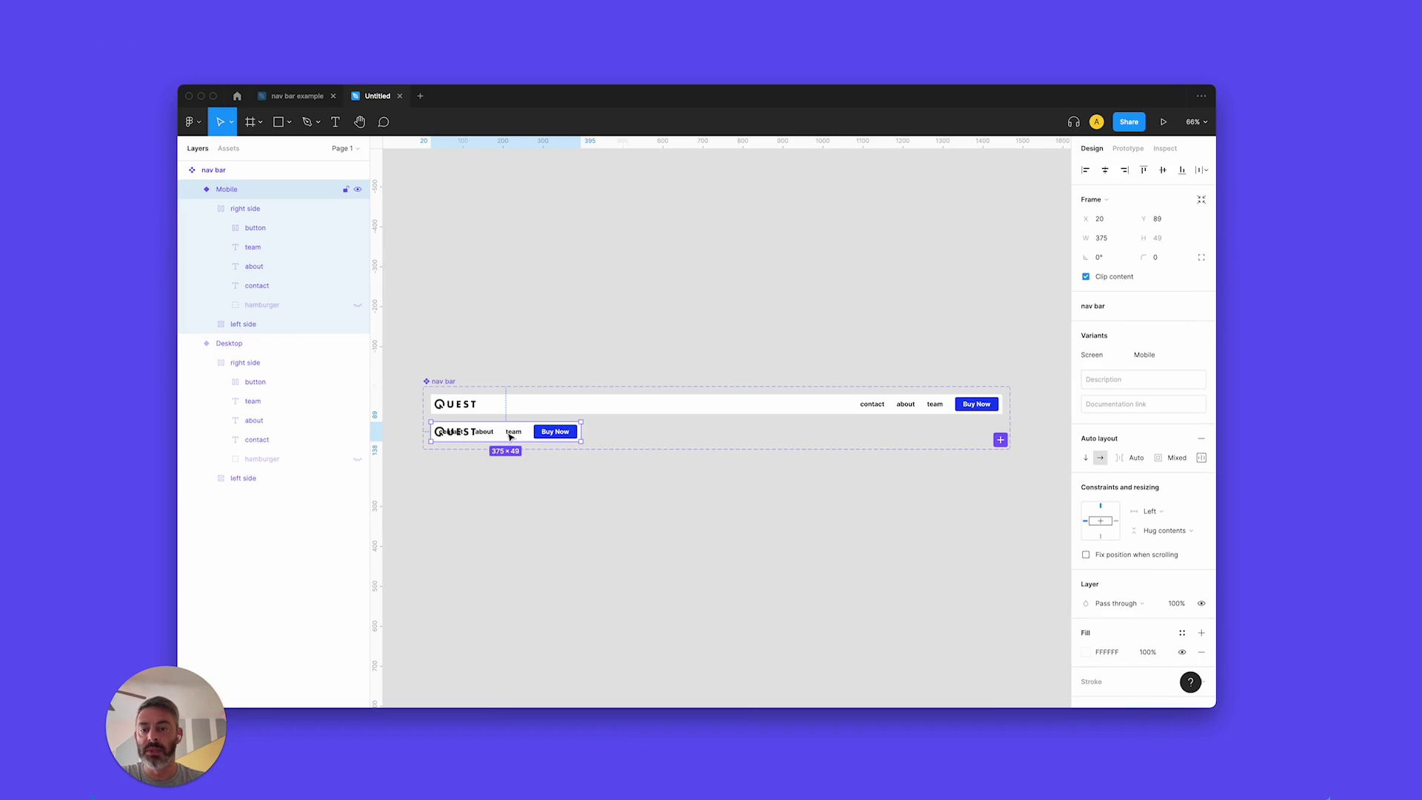
In the Mobile variant, hide contact, about, team and the Buy Now button, and show the hamburger.
{"action": "double_click", "coordinate": [510, 437]}
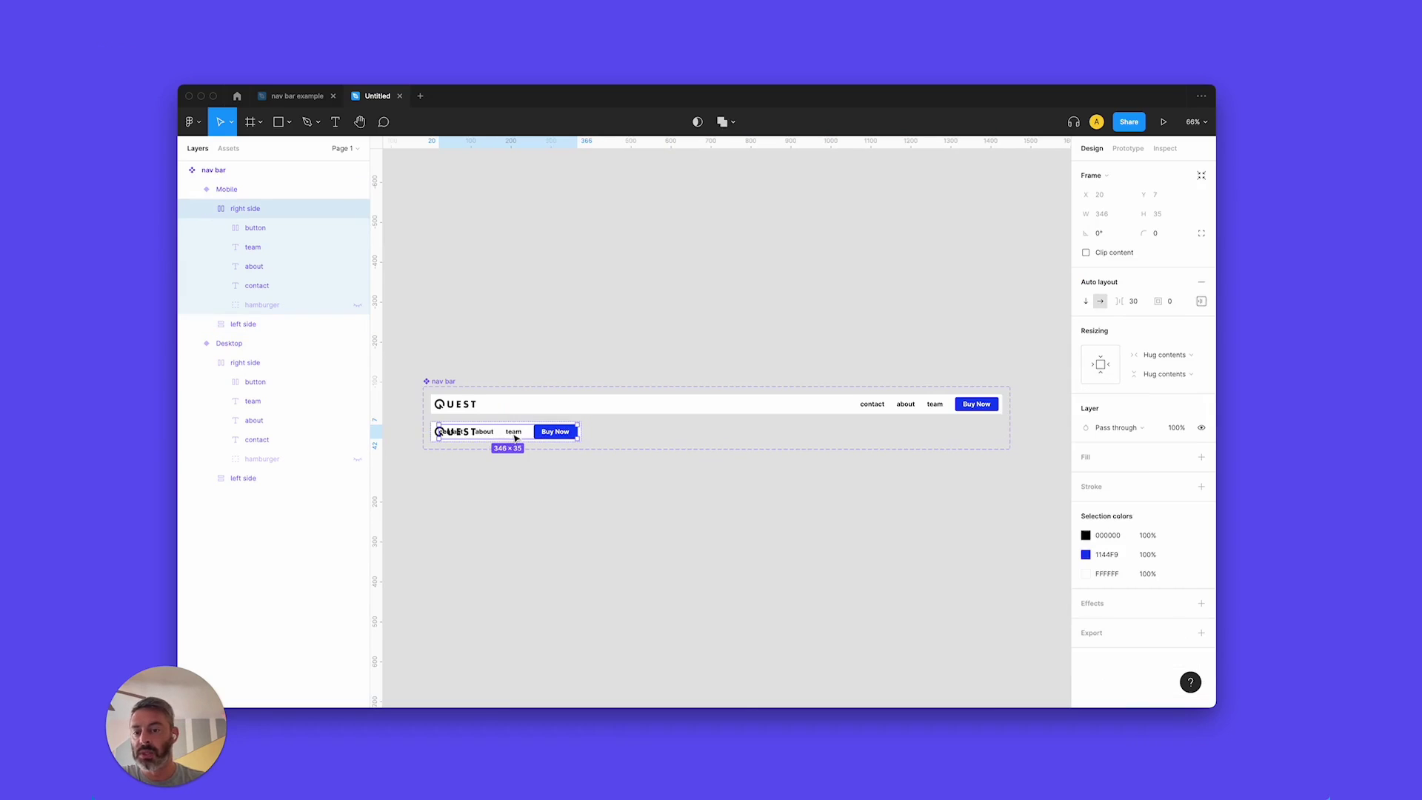
{"action": "left_click", "coordinate": [328, 285]}
{"action": "left_click", "coordinate": [357, 286]}
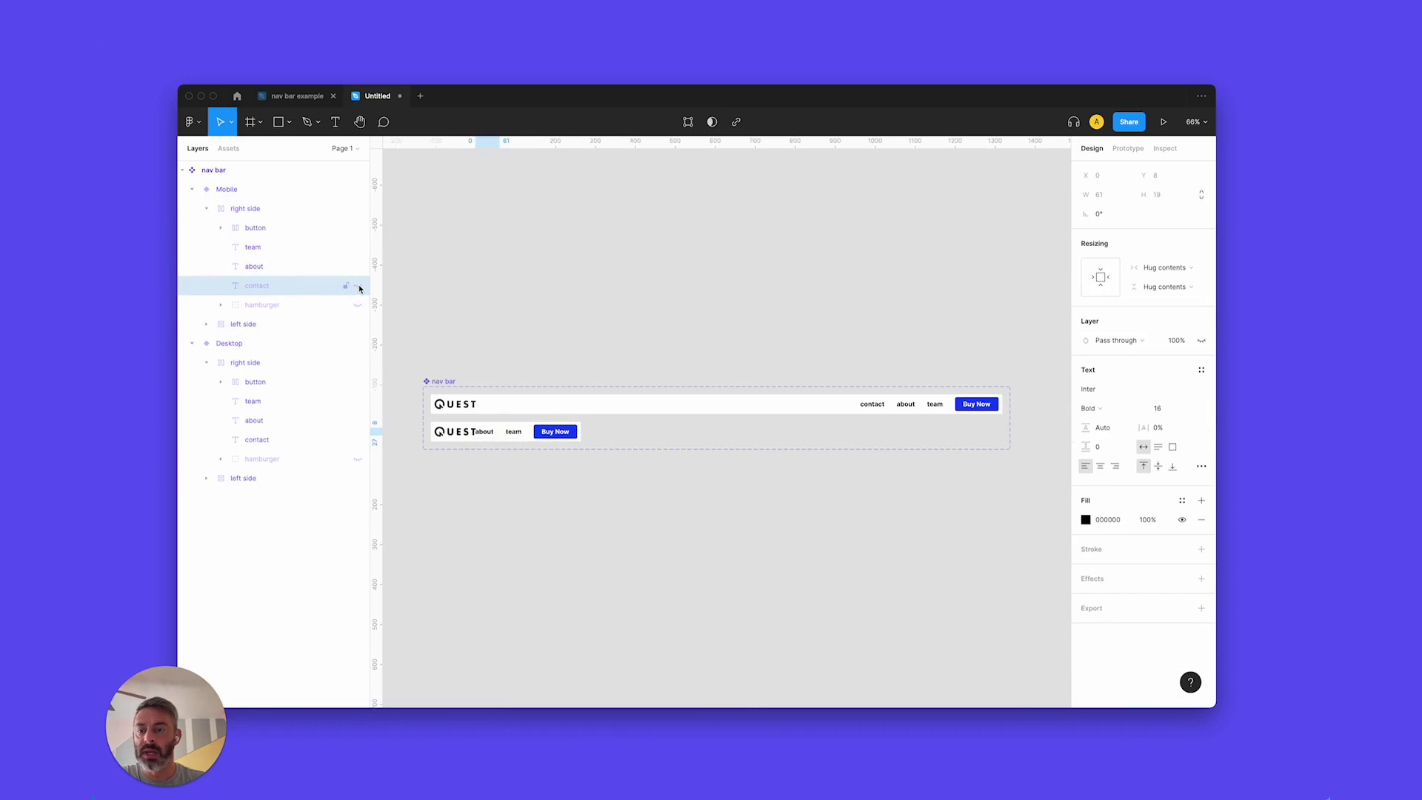
{"action": "left_click", "coordinate": [357, 266]}
{"action": "left_click", "coordinate": [357, 246]}
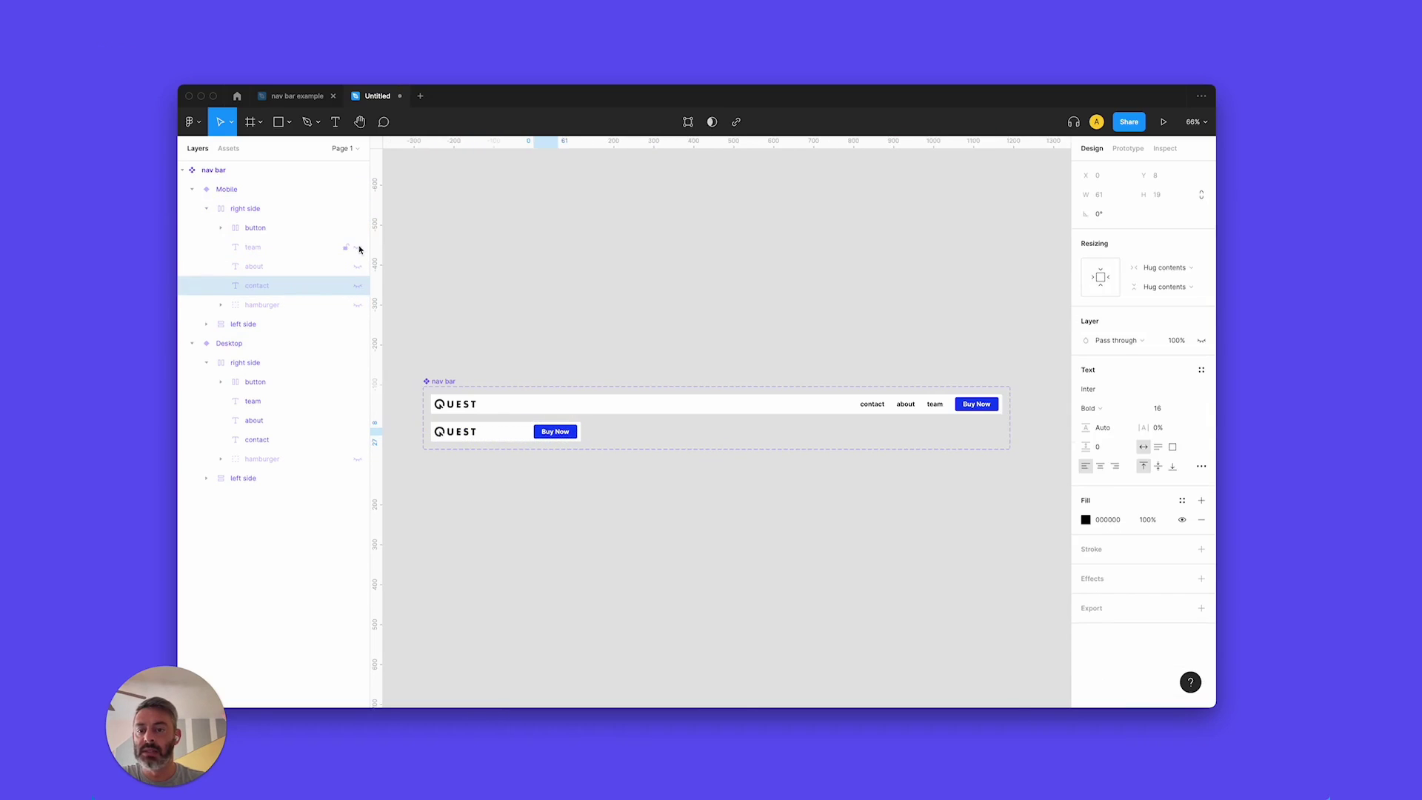
{"action": "left_click", "coordinate": [358, 304]}
{"action": "left_click", "coordinate": [358, 227]}
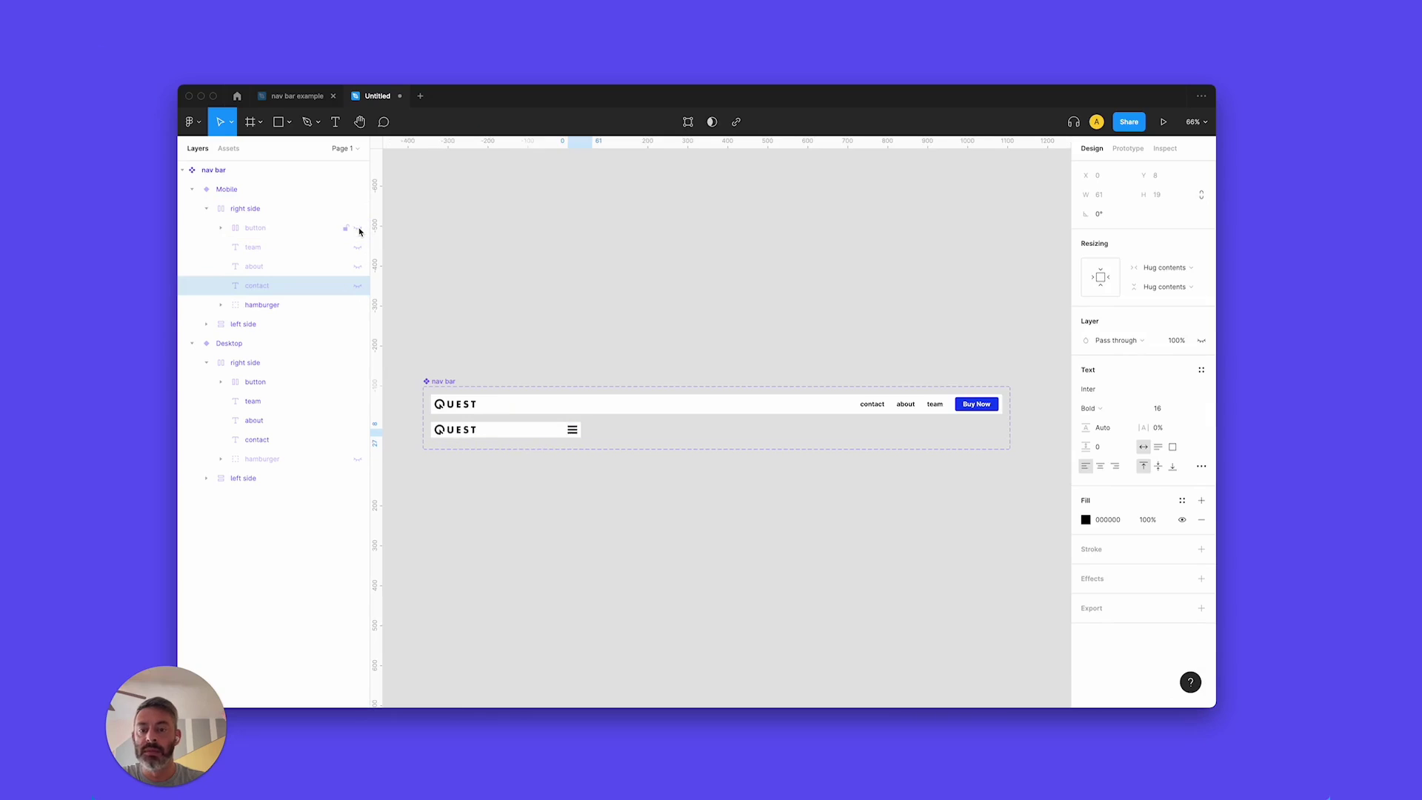
{"action": "left_click", "coordinate": [501, 423]}
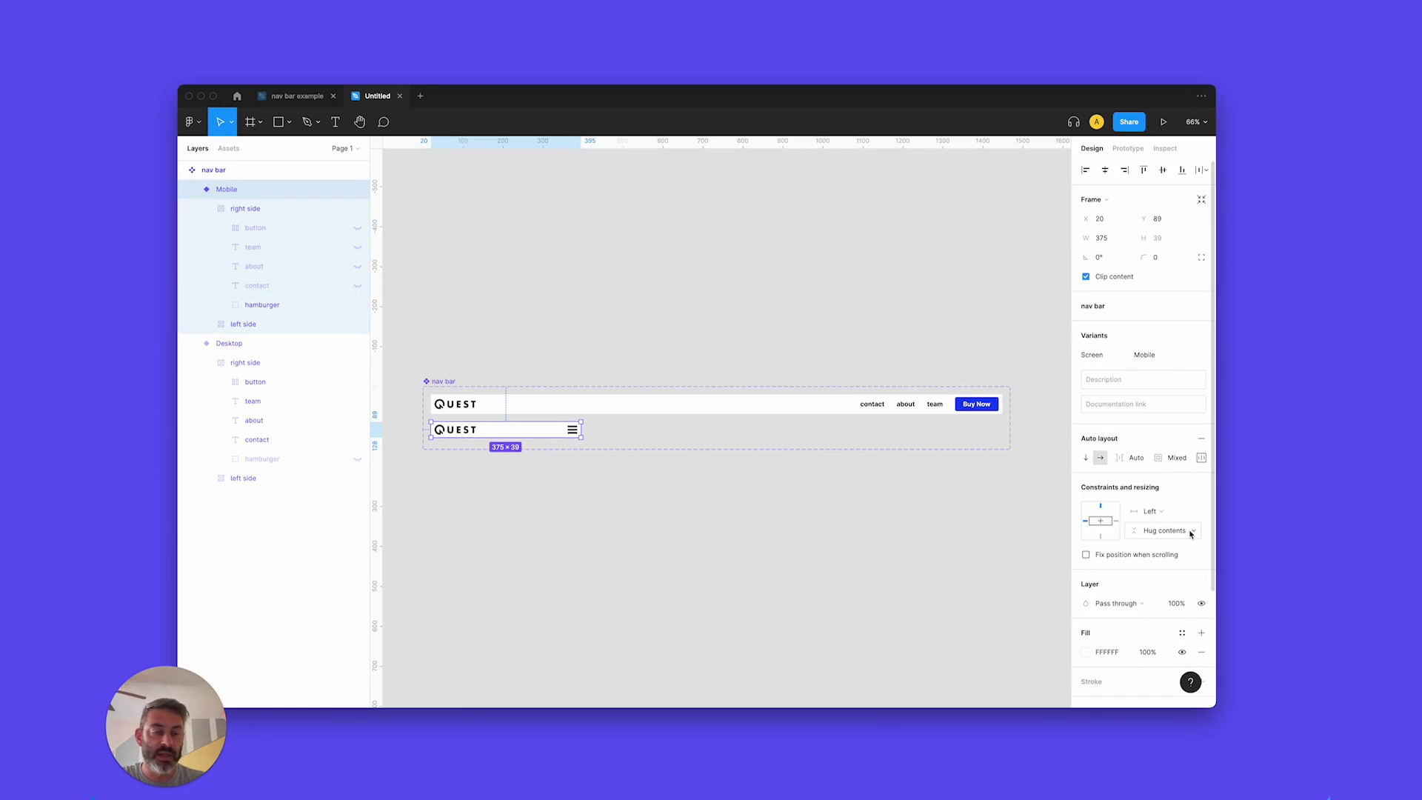
Switch the Mobile frame's vertical resizing to Fixed and set its height to 50.
{"action": "left_click", "coordinate": [1177, 532]}
{"action": "left_click", "coordinate": [1167, 515]}
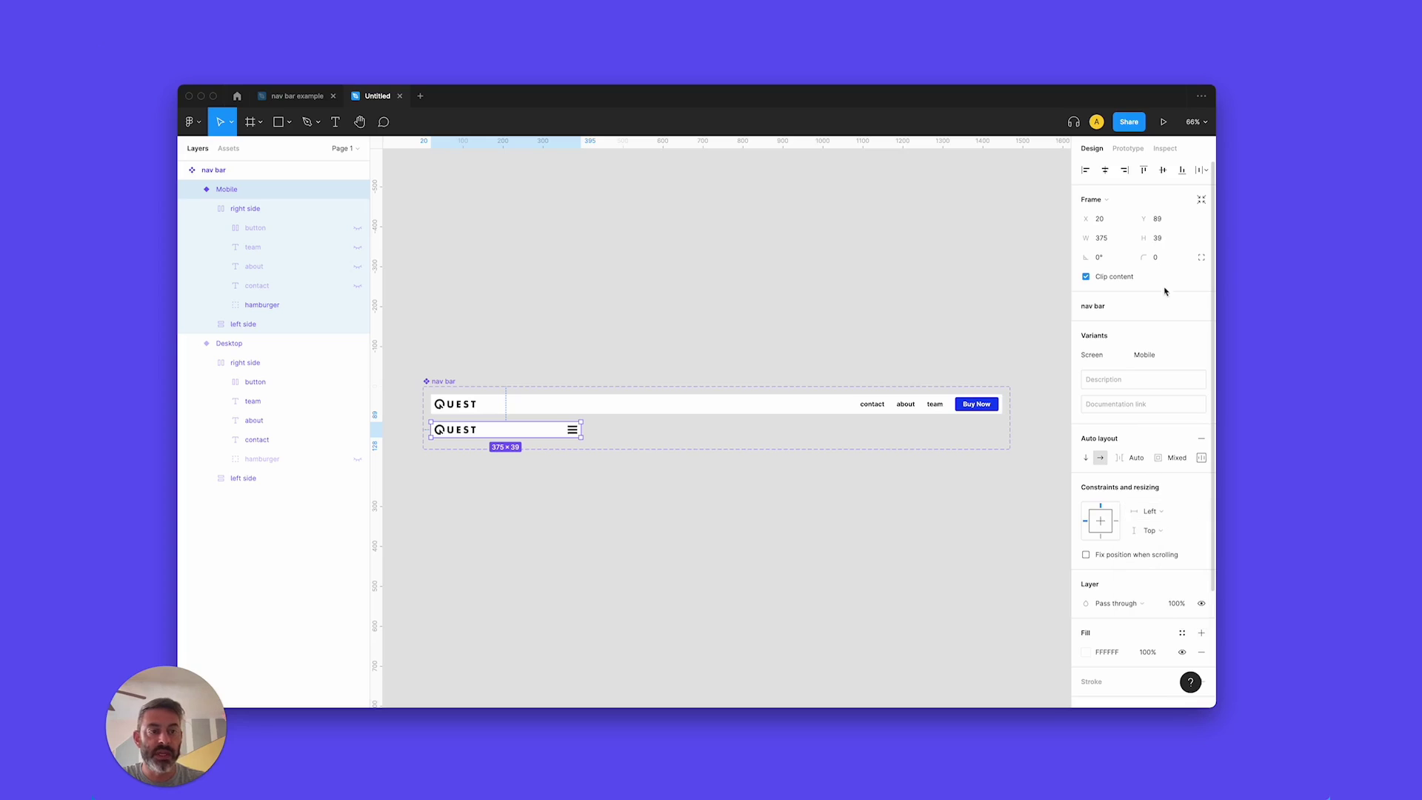
{"action": "left_click", "coordinate": [1167, 239]}
{"action": "type", "text": "50"}
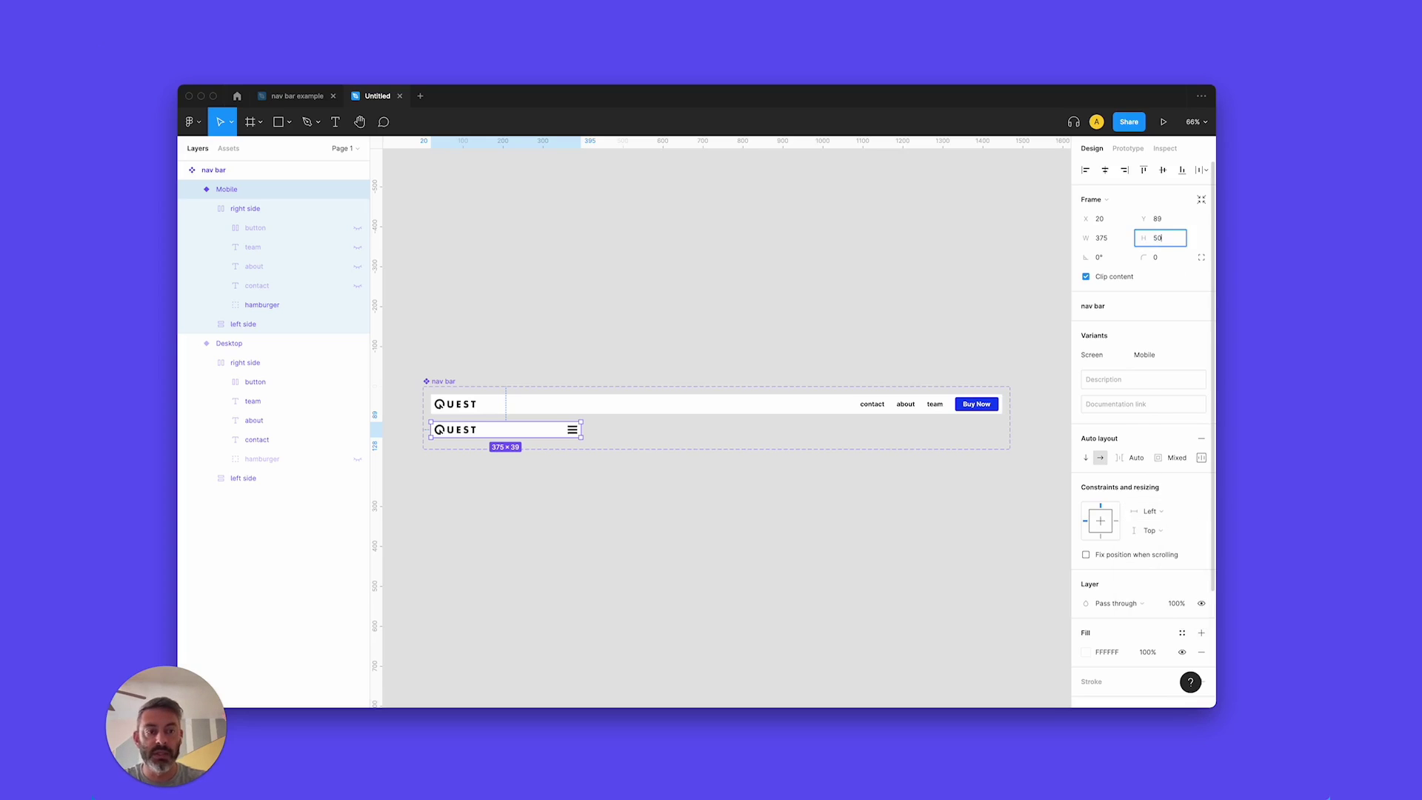
{"action": "key", "text": "Return"}
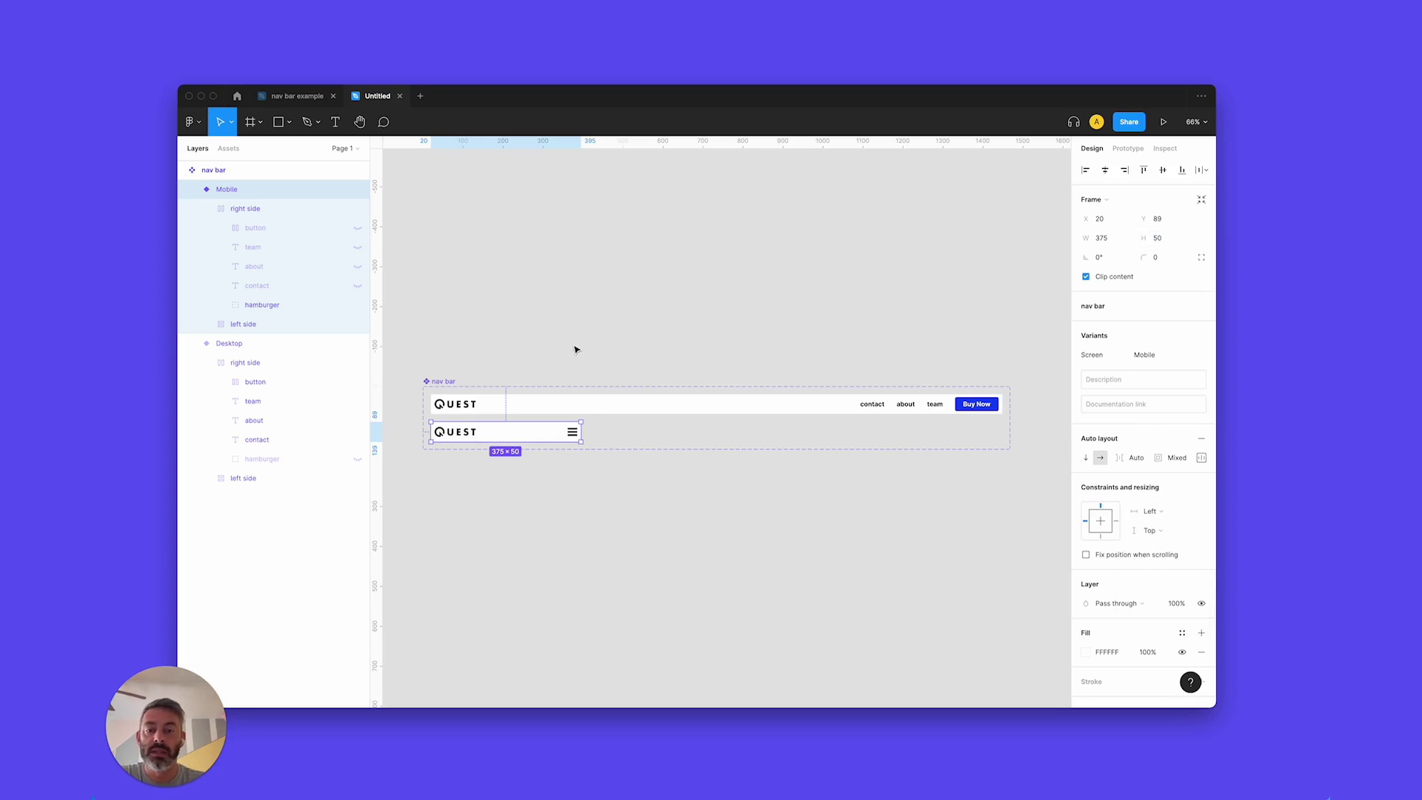
{"action": "left_click", "coordinate": [575, 349]}
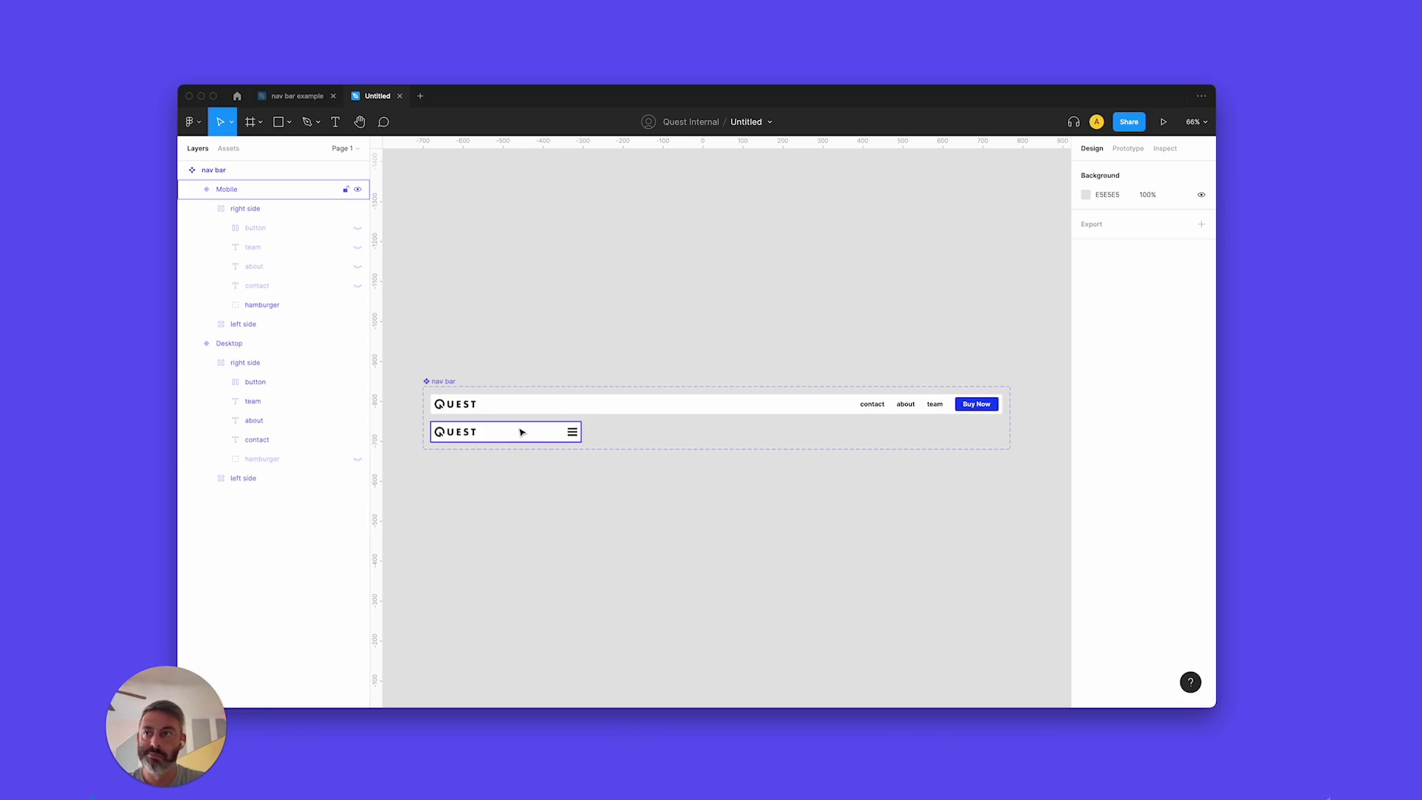
Review the Desktop variant, then select the whole nav bar component set.
{"action": "left_click", "coordinate": [765, 412]}
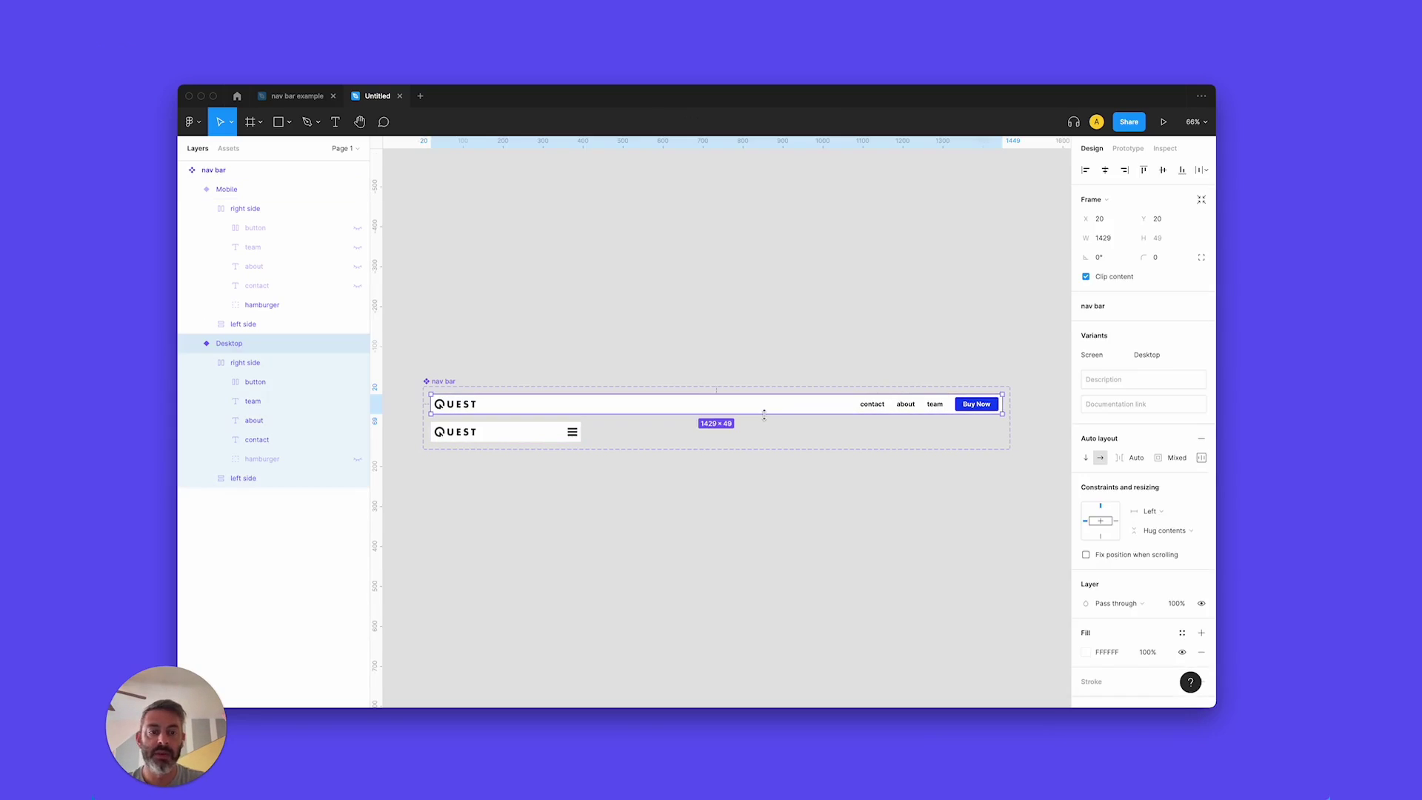
{"action": "scroll", "coordinate": [1121, 530], "scroll_direction": "down", "scroll_amount": 2}
{"action": "scroll", "coordinate": [1121, 530], "scroll_direction": "down", "scroll_amount": 2}
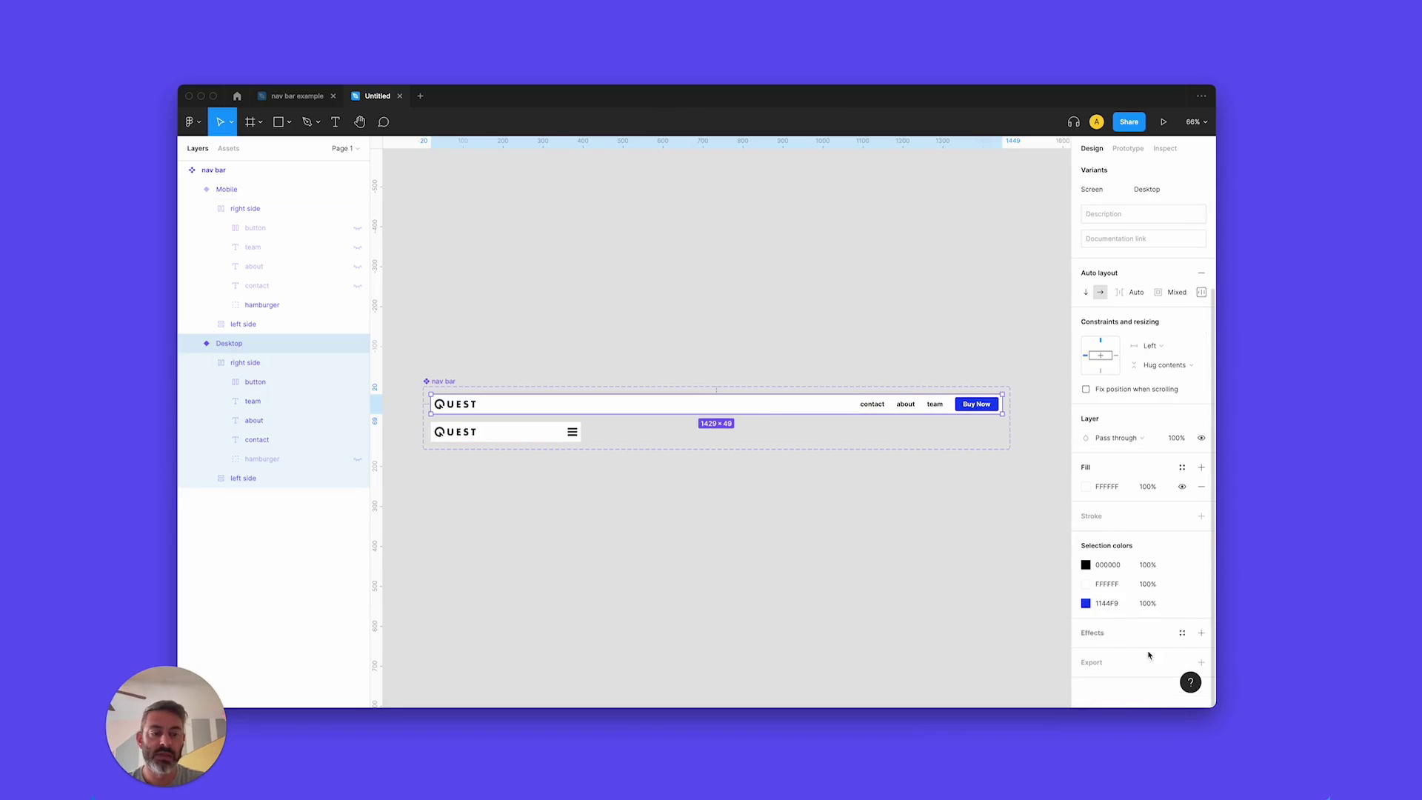
{"action": "left_click", "coordinate": [709, 495]}
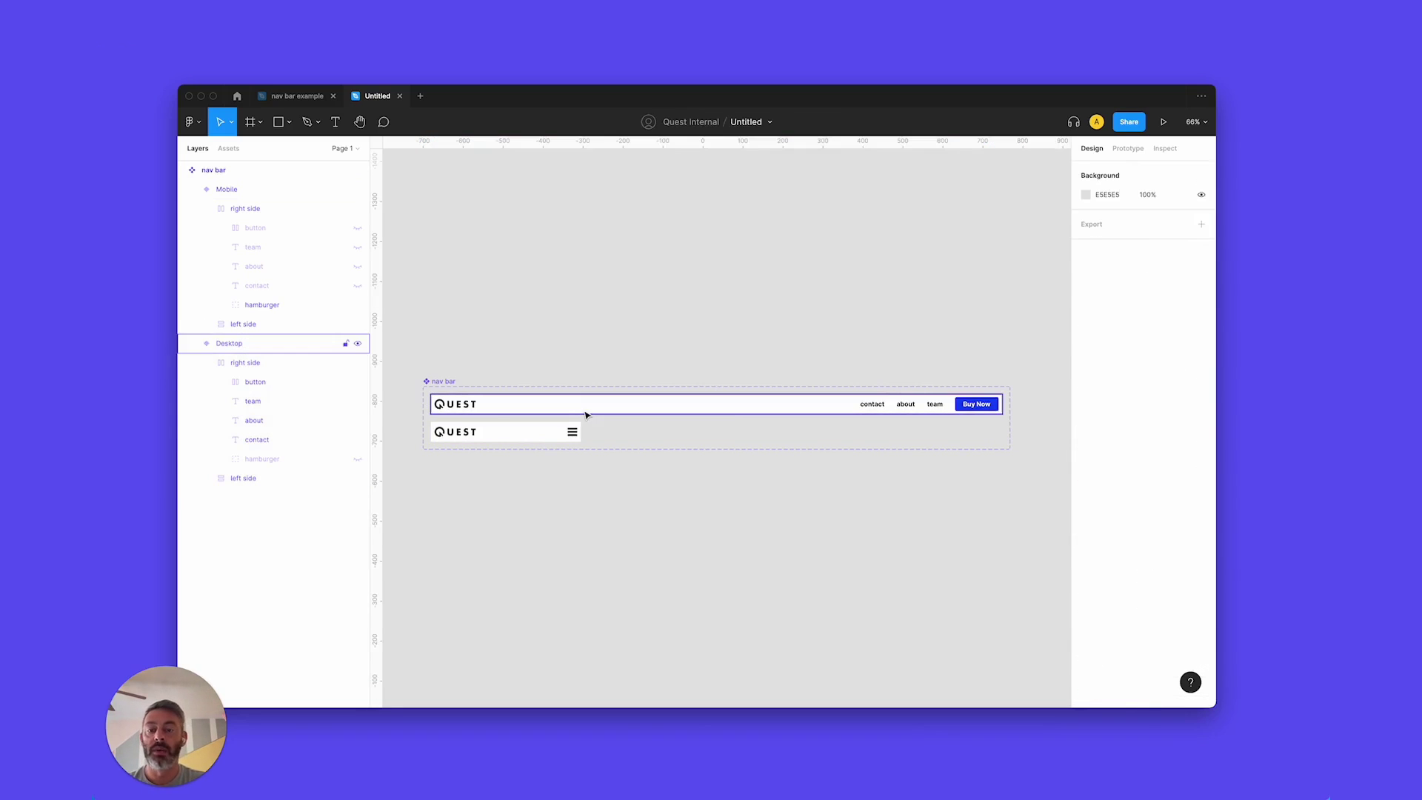
{"action": "left_click", "coordinate": [585, 408]}
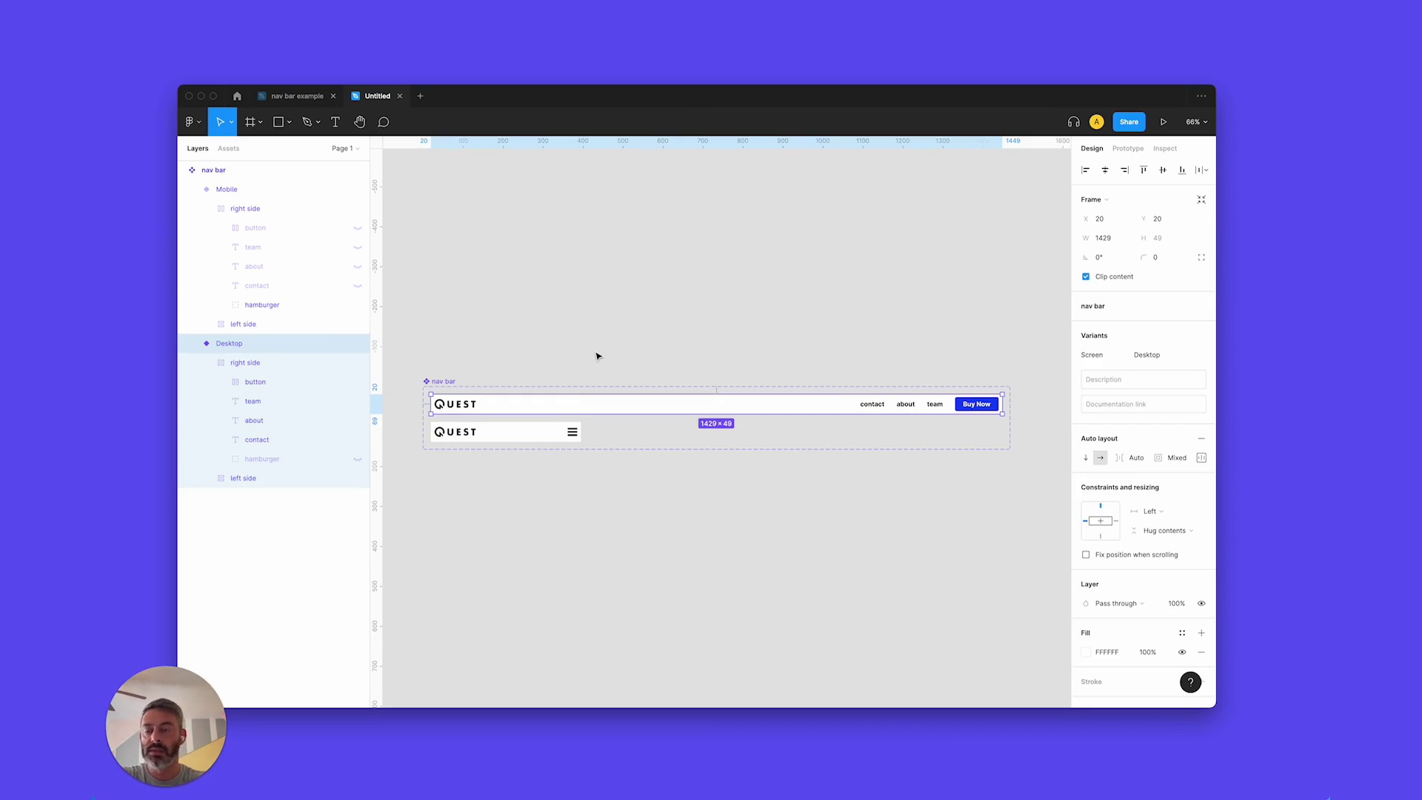
{"action": "left_click", "coordinate": [504, 363]}
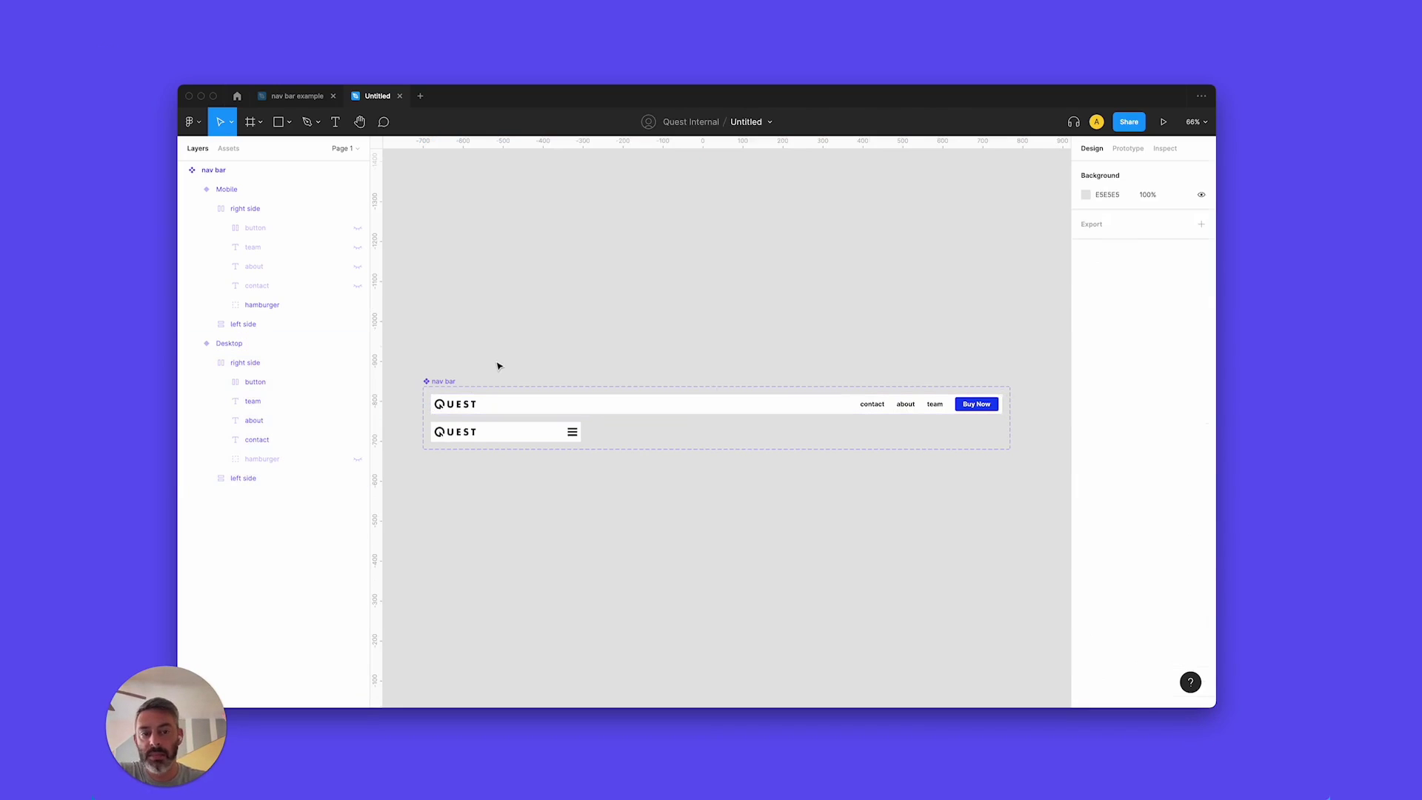
{"action": "left_click", "coordinate": [452, 381]}
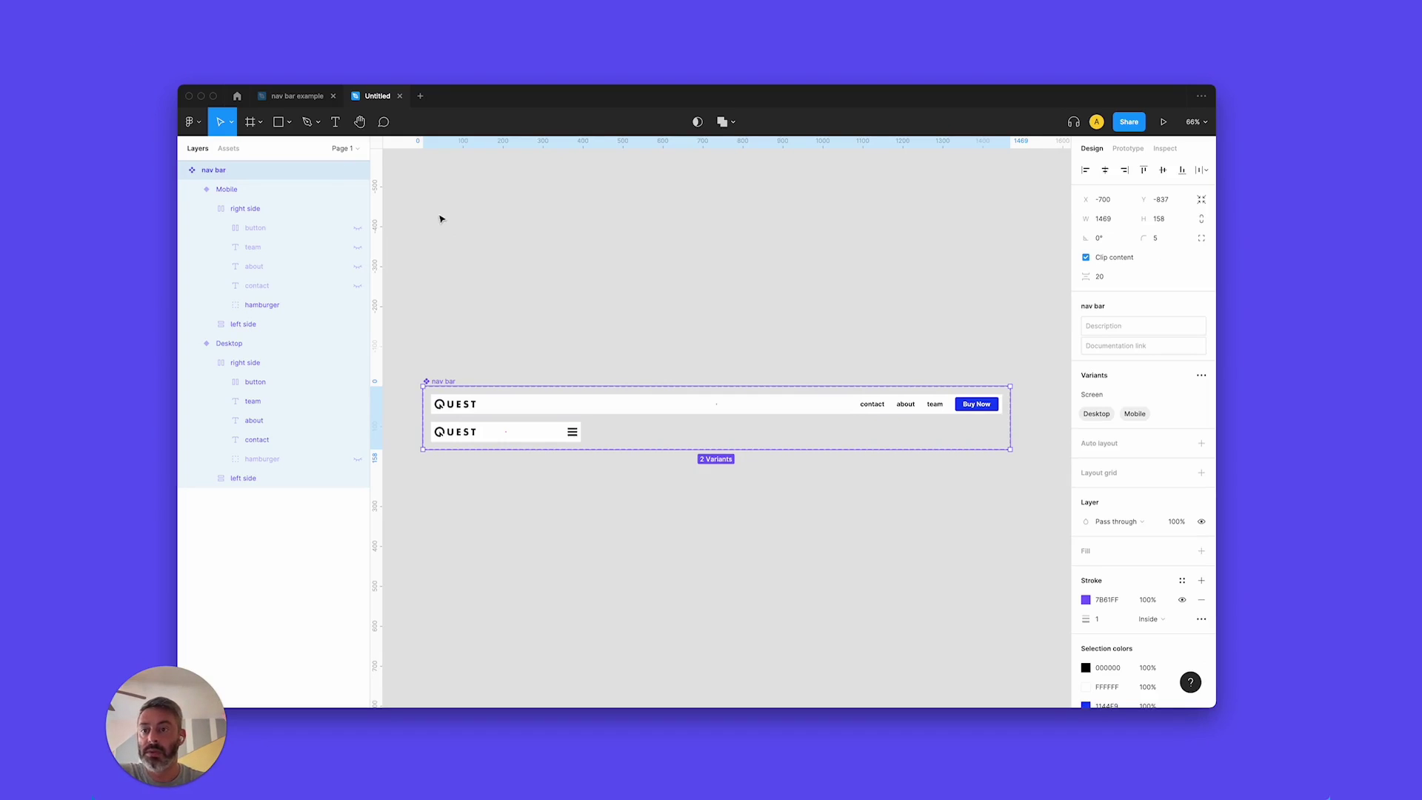
Launch the Quest plugin, log in with the account e-mail and password, and export the nav bar component.
{"action": "left_click", "coordinate": [391, 63]}
{"action": "key", "text": "Escape"}
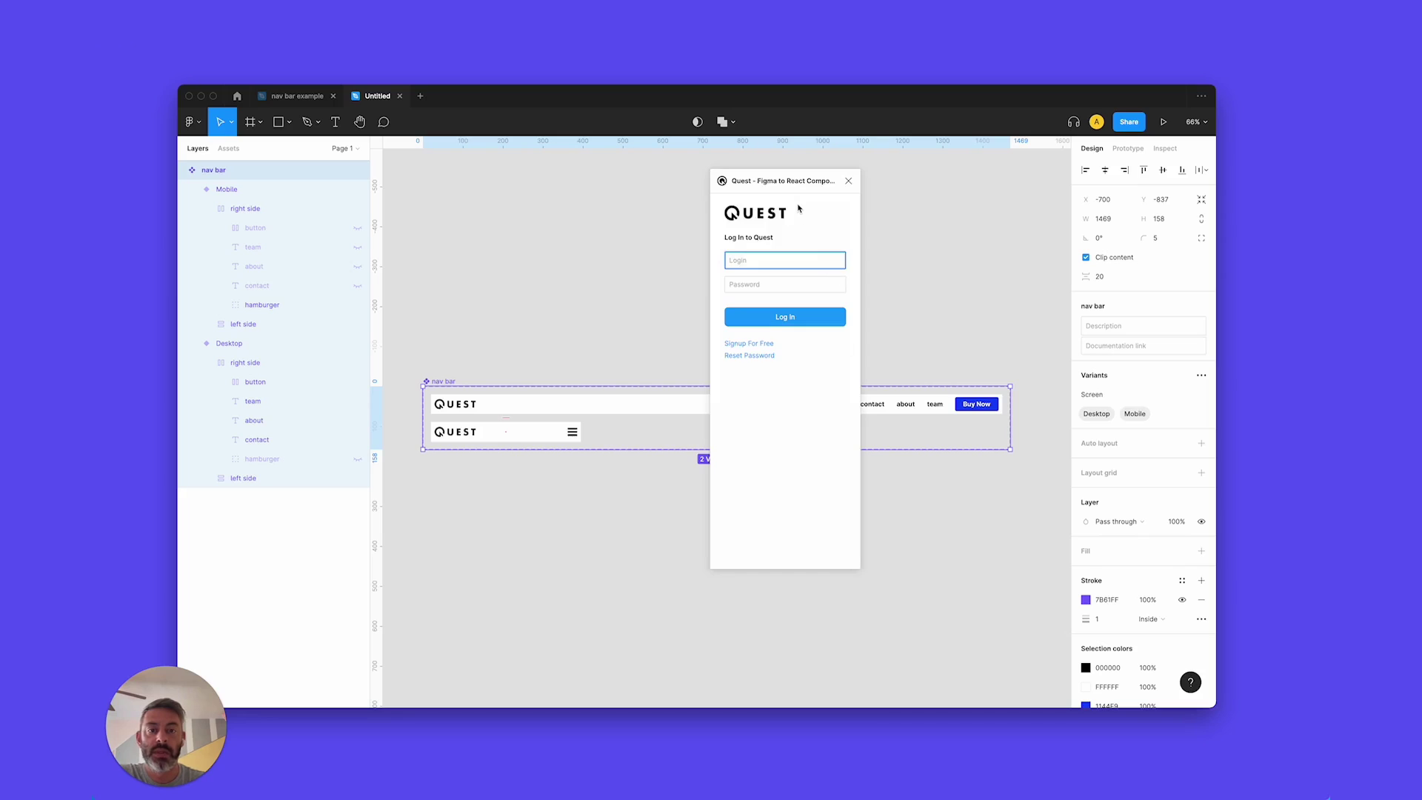
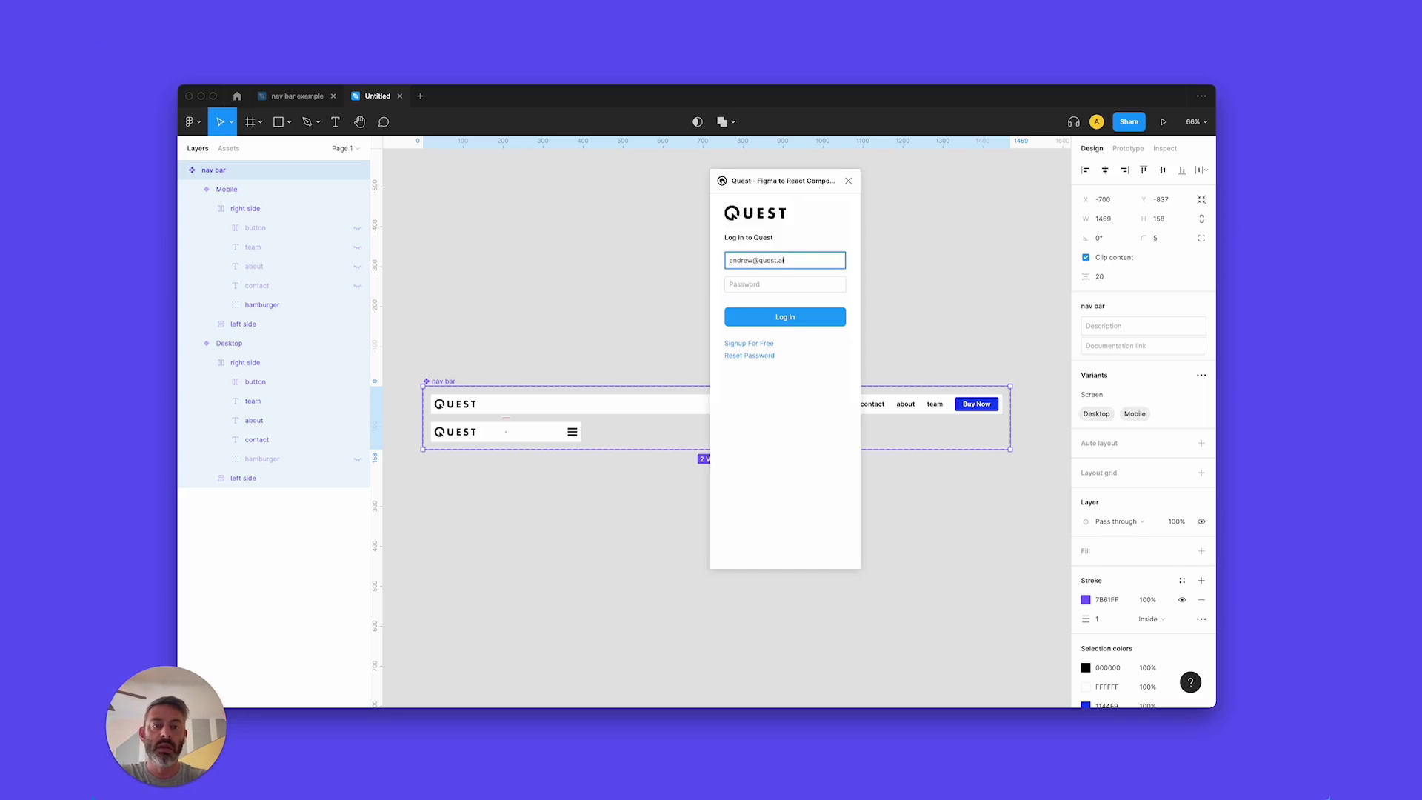
{"action": "left_click", "coordinate": [784, 285]}
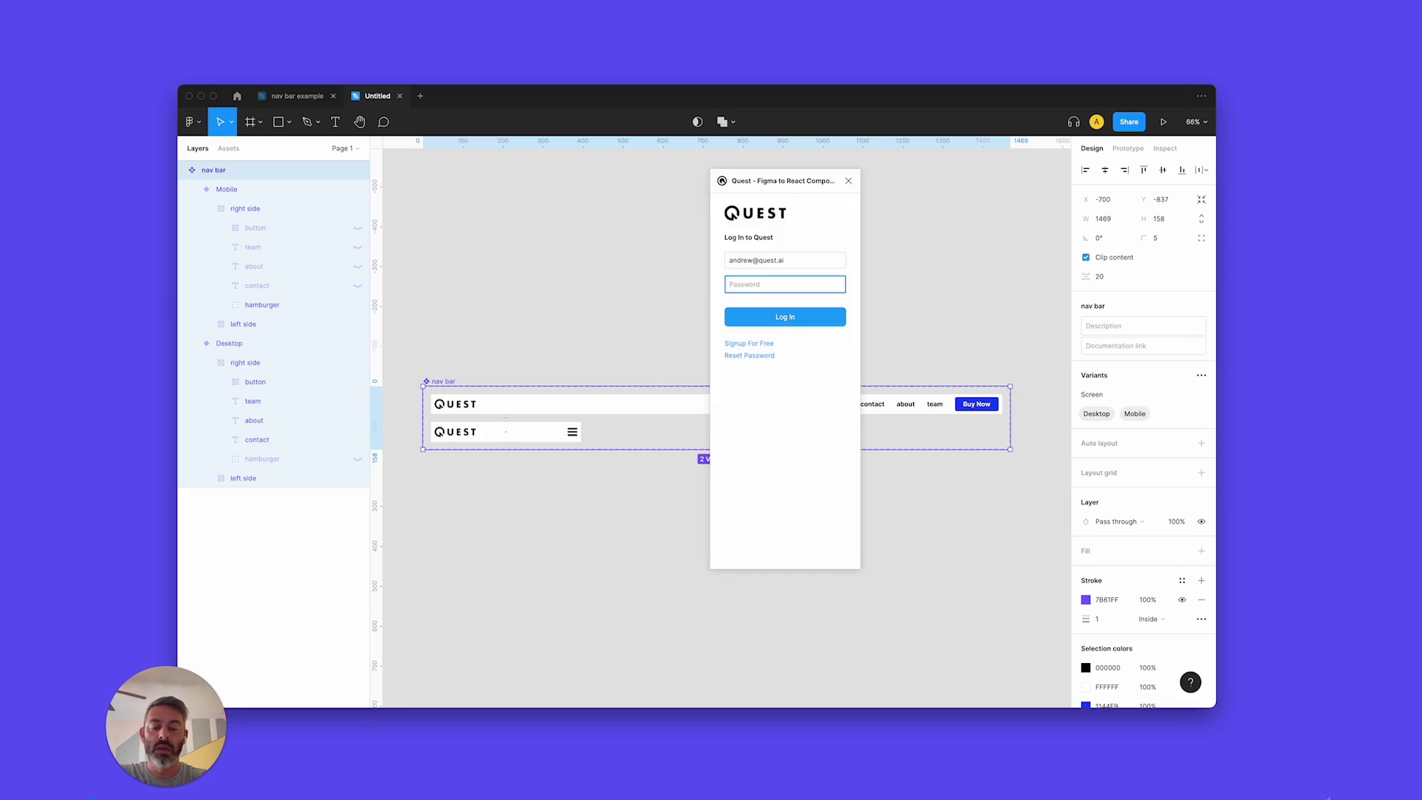
{"action": "type", "text": "••••••••"}
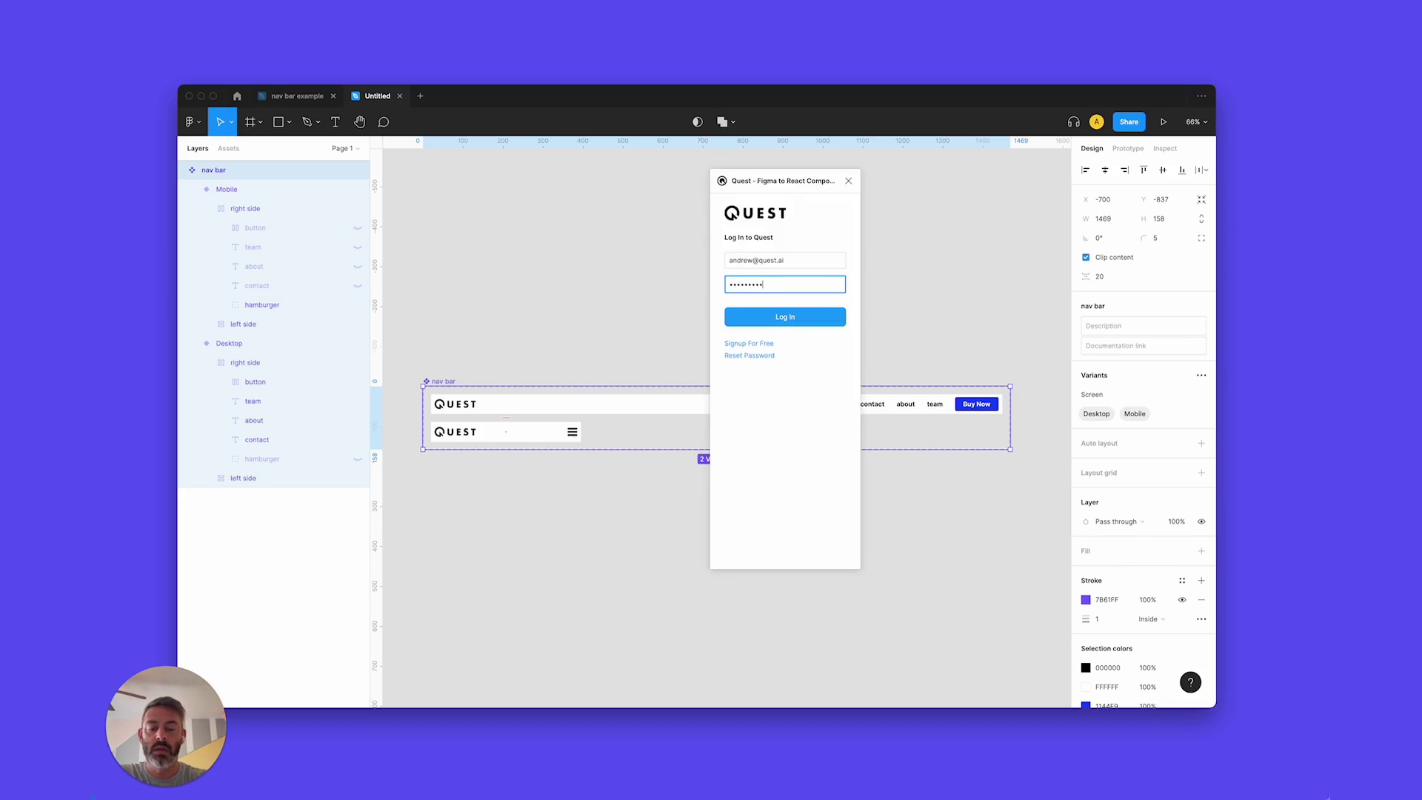
{"action": "type", "text": "•"}
{"action": "key", "text": "Tab"}
{"action": "key", "text": "Return"}
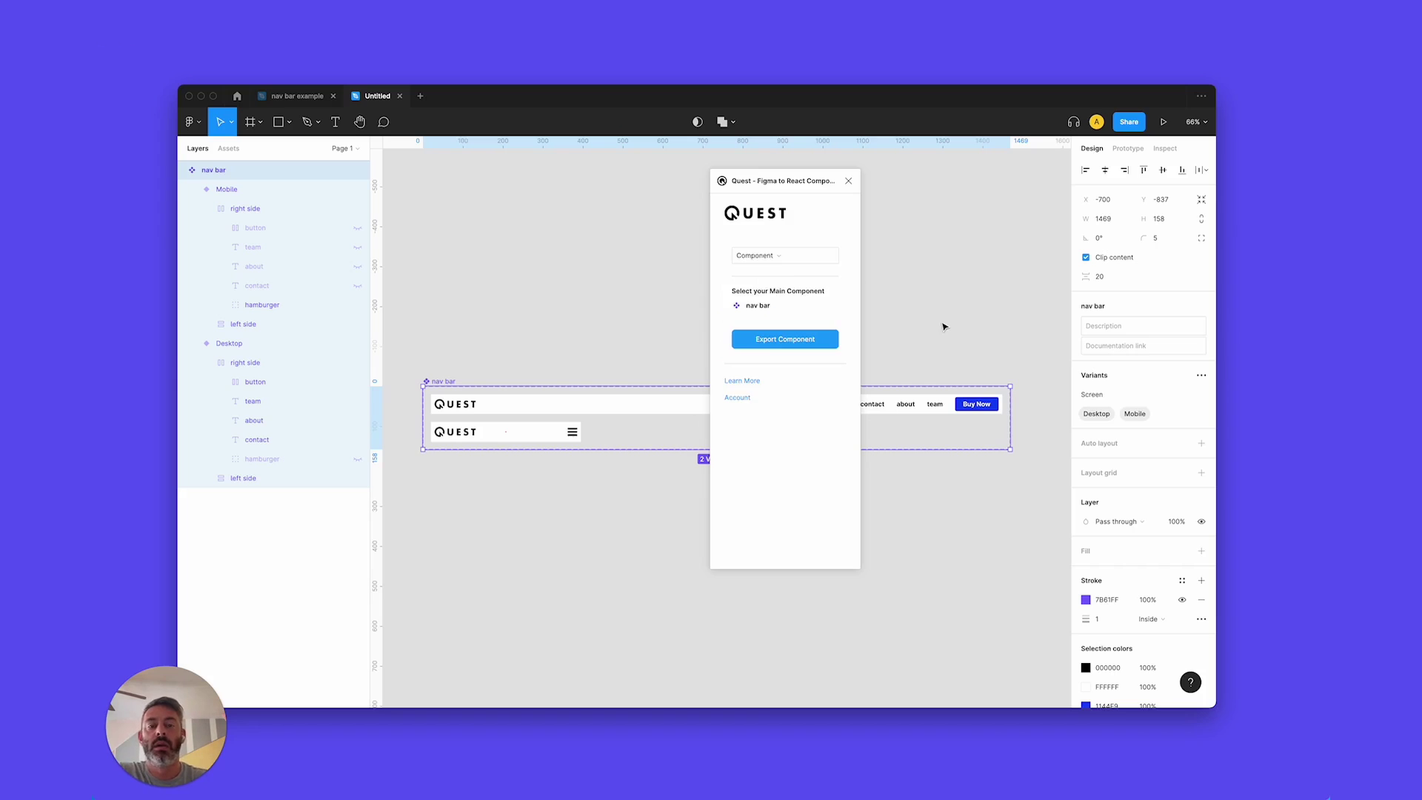
{"action": "left_click", "coordinate": [834, 342]}
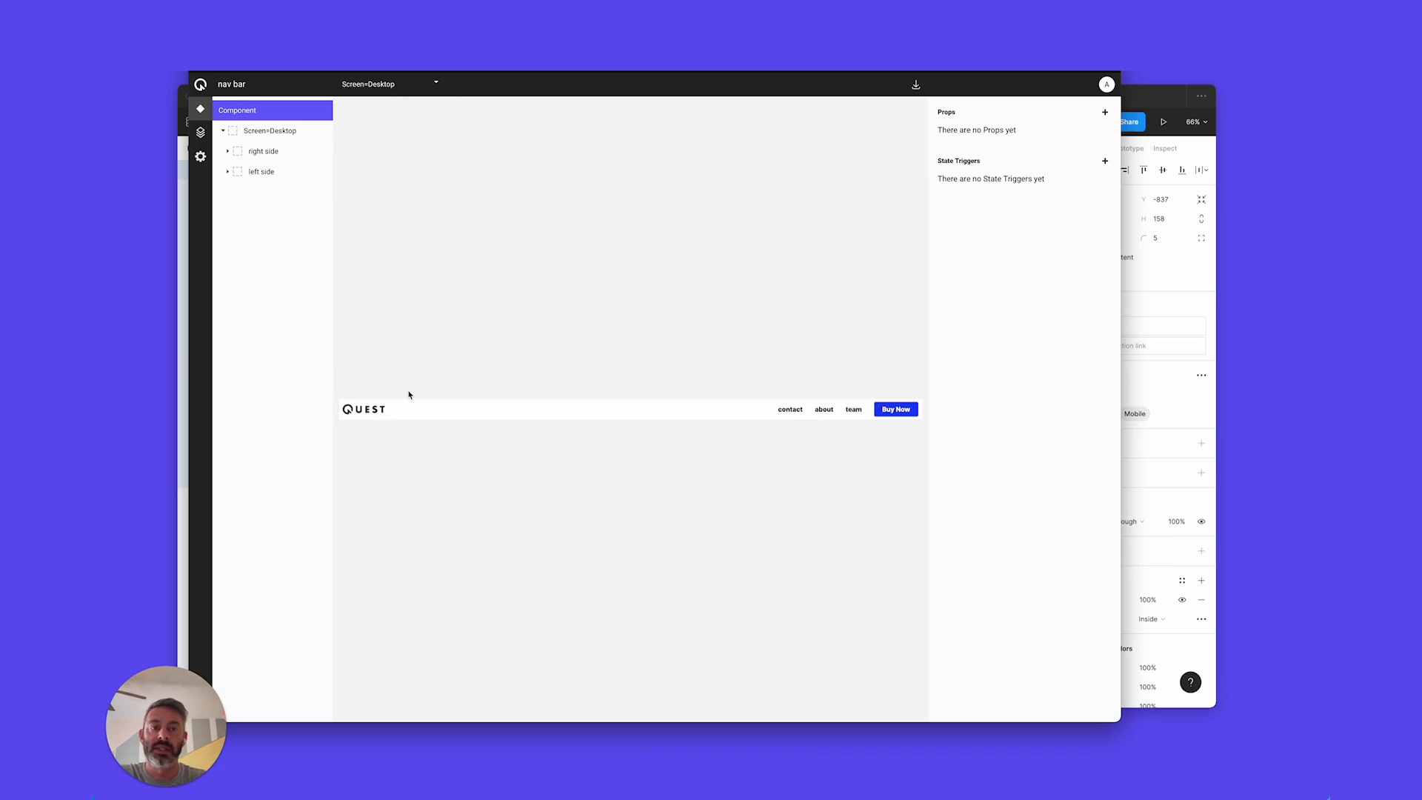
Switch the Quest preview to the nav bar's Screen=Mobile variant.
{"action": "left_click", "coordinate": [436, 86]}
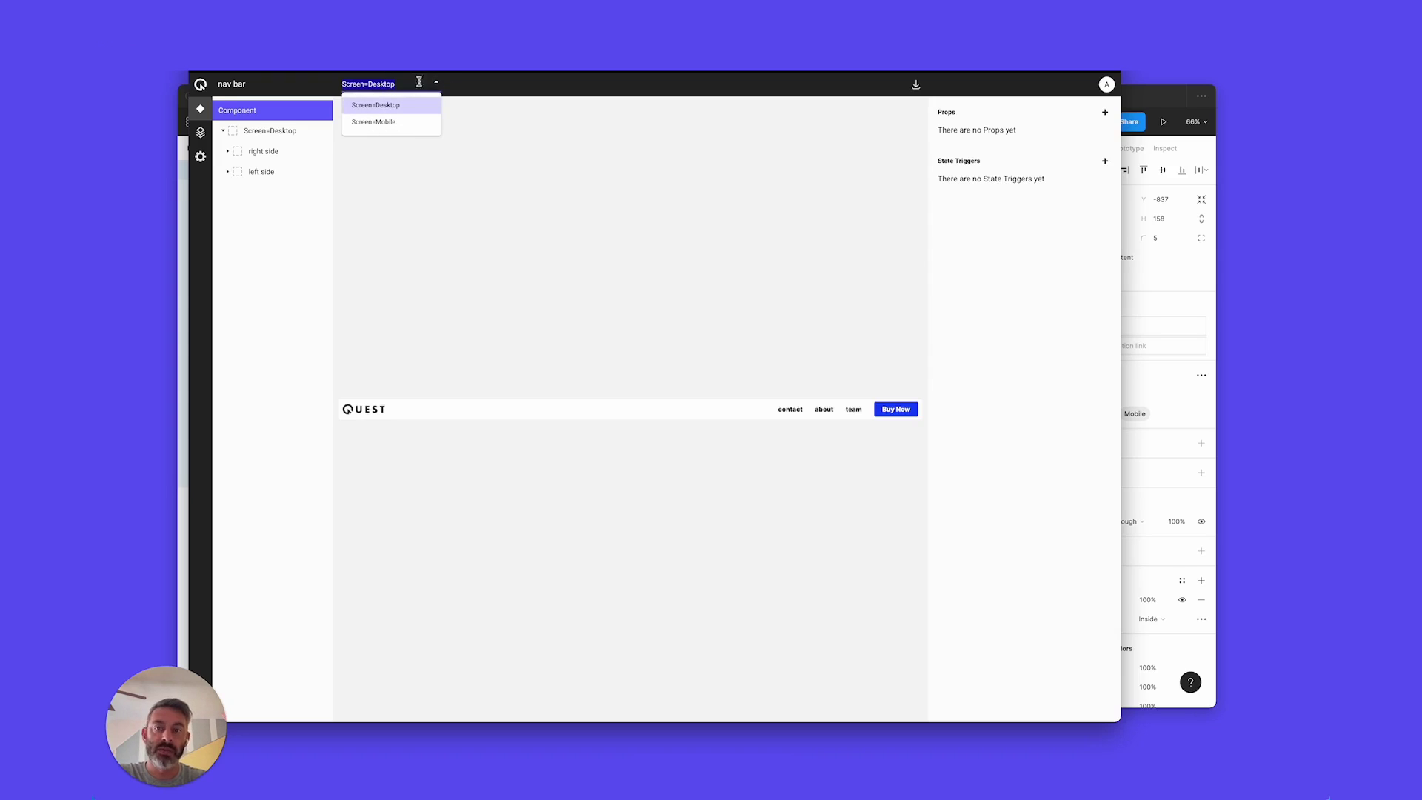
{"action": "left_click", "coordinate": [385, 127]}
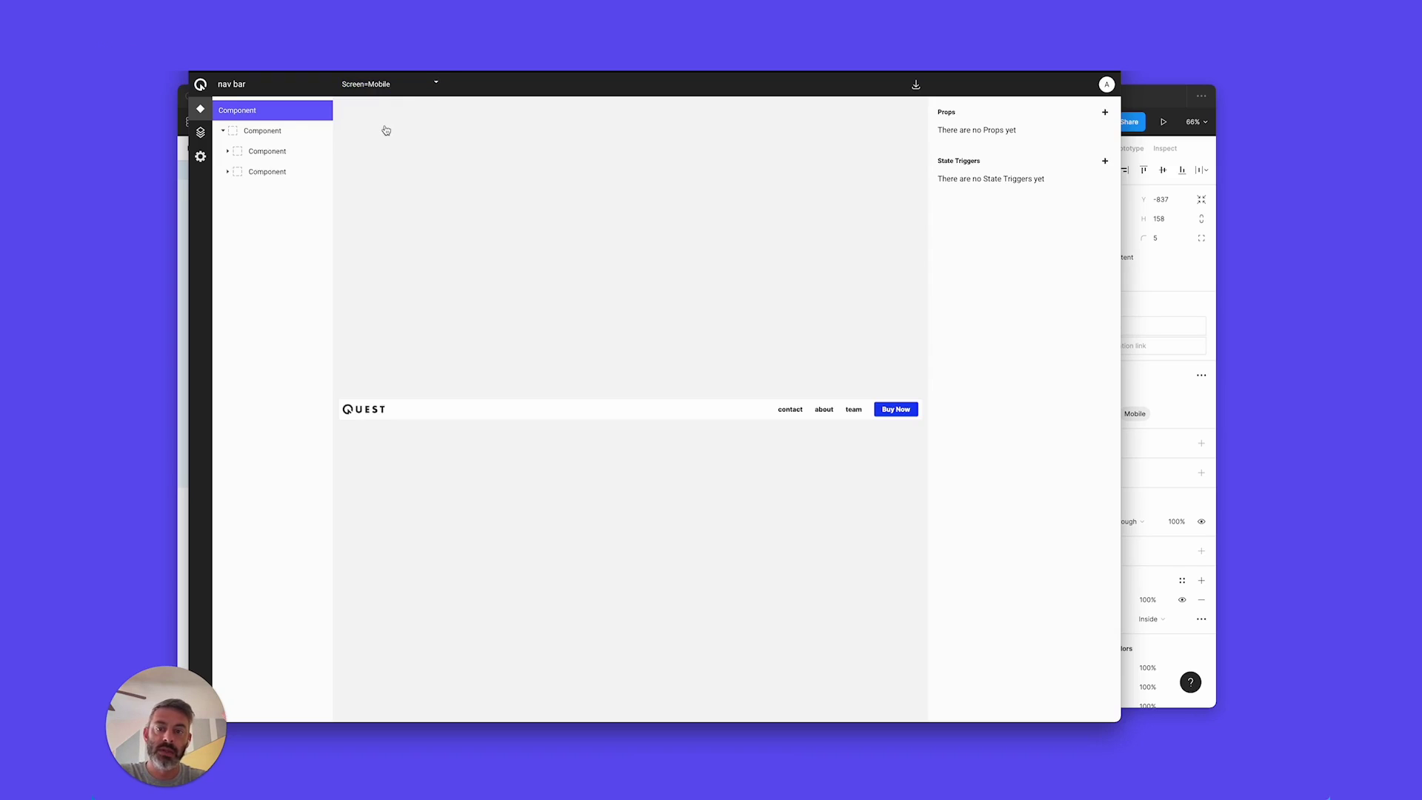